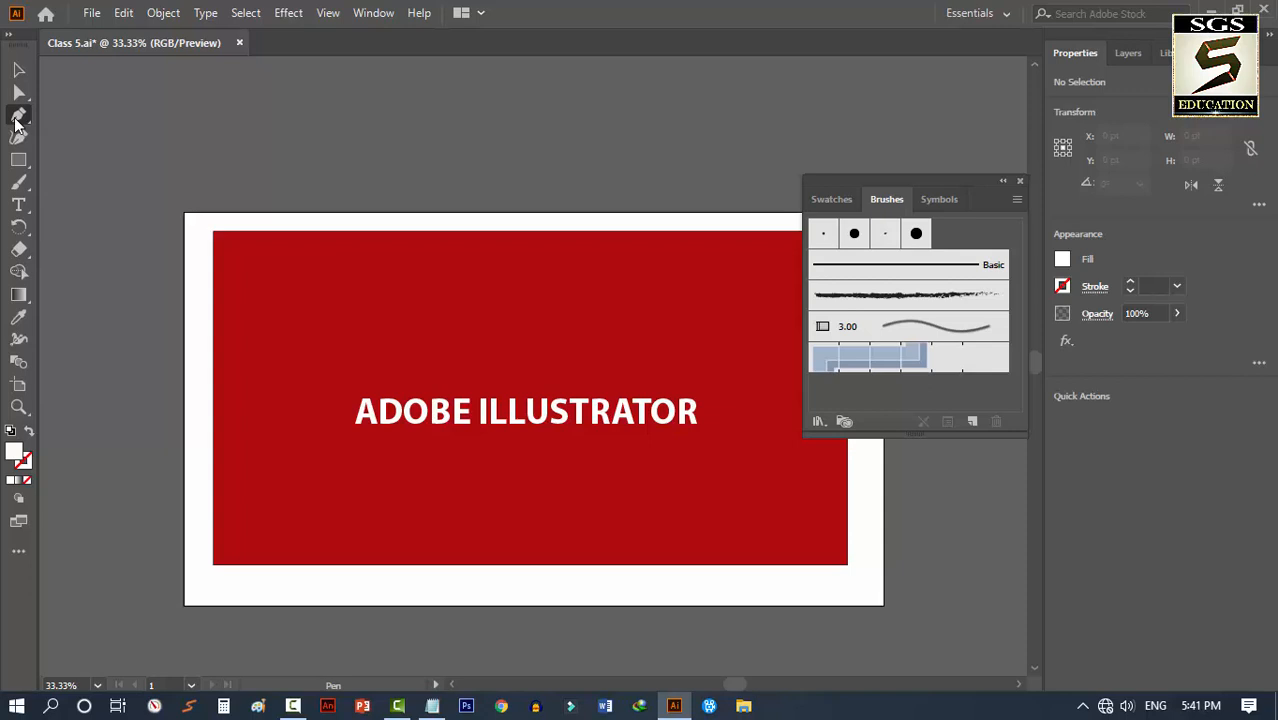
Close the floating Swatches, Brushes and Symbols panel group
{"action": "left_click", "coordinate": [18, 69]}
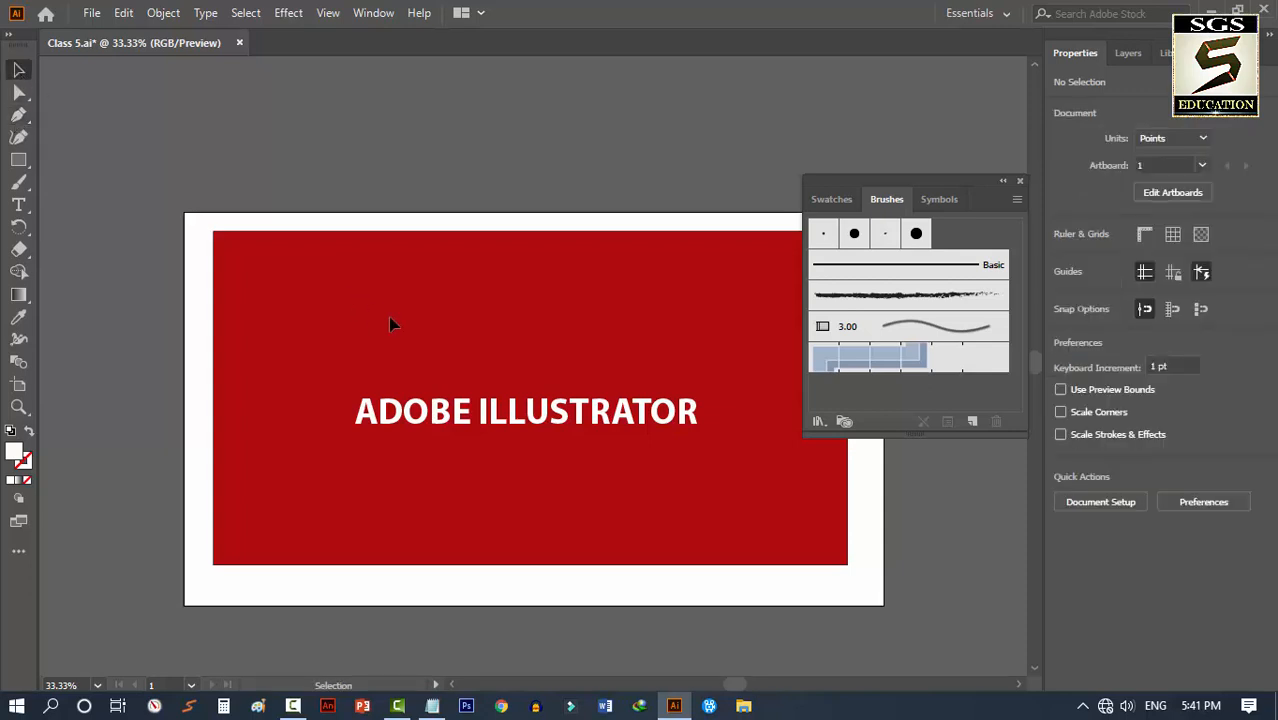
{"action": "left_click_drag", "start_coordinate": [921, 188], "coordinate": [947, 181]}
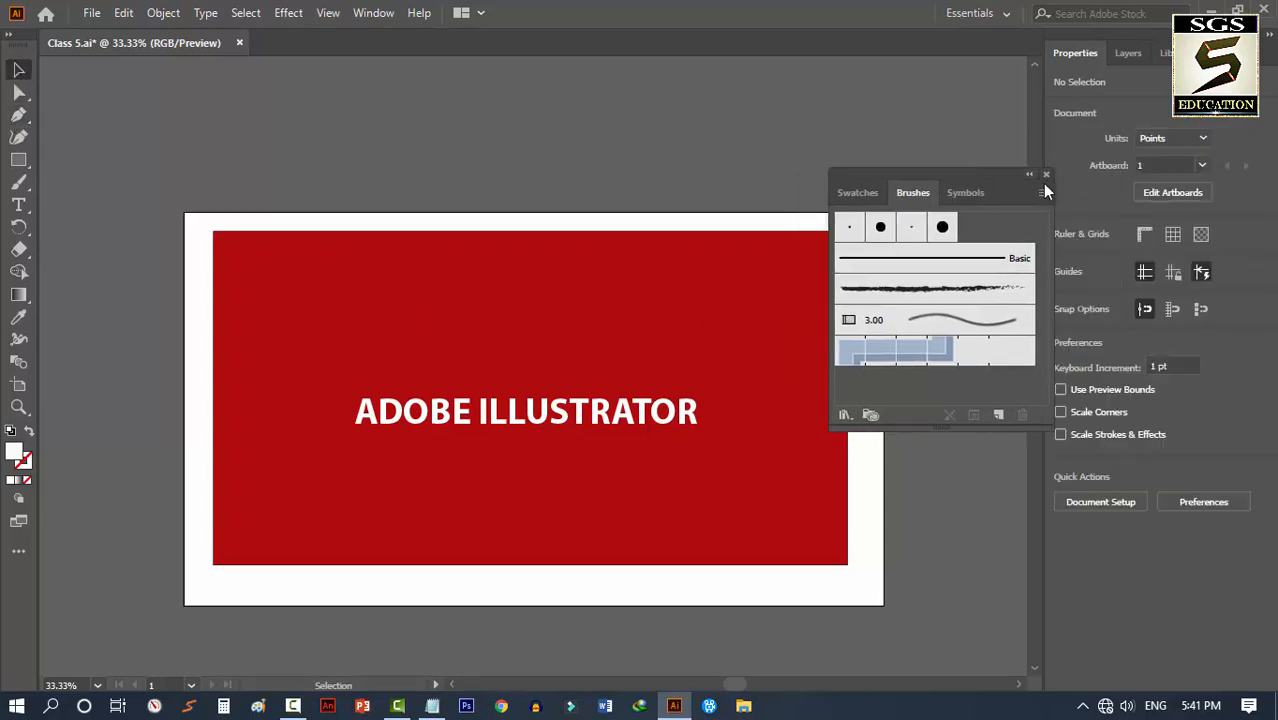
{"action": "left_click", "coordinate": [1046, 175]}
Clear the artboard by deleting the ADOBE ILLUSTRATOR text and the red rectangle on locked Layer 1, and remove Layer 2
{"action": "left_click", "coordinate": [643, 414]}
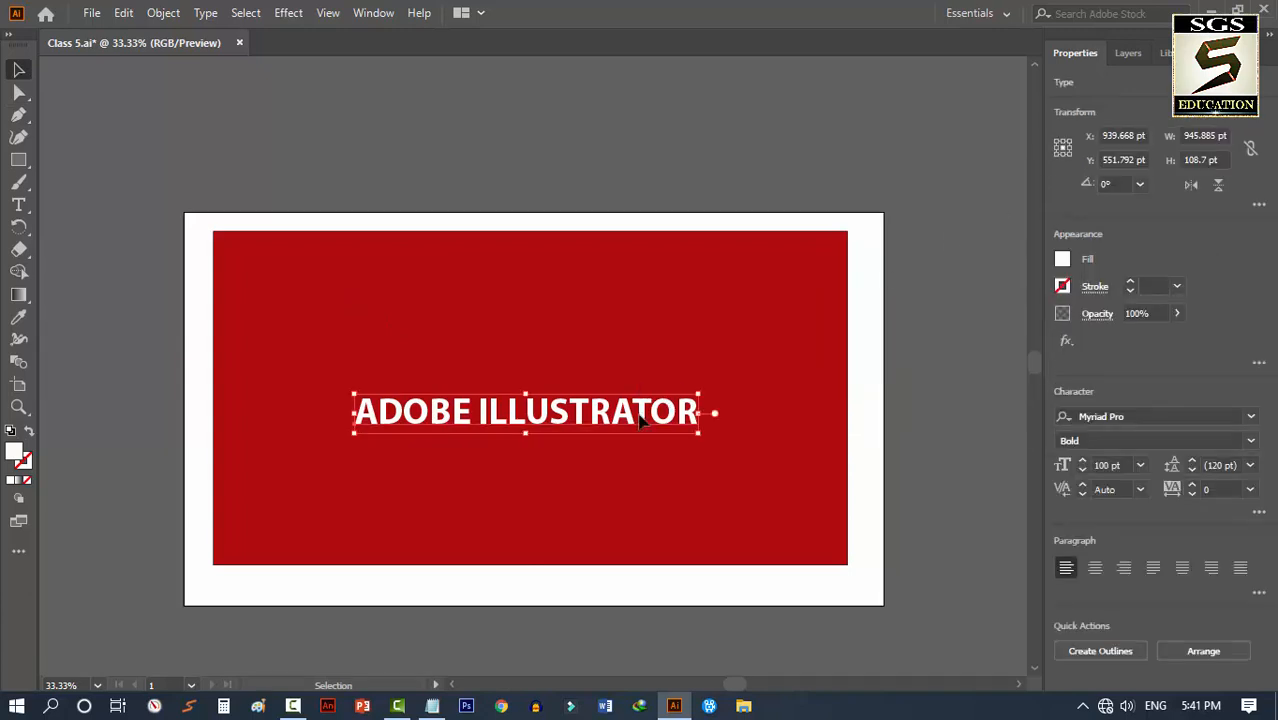
{"action": "key", "text": "Delete"}
{"action": "left_click", "coordinate": [1127, 53]}
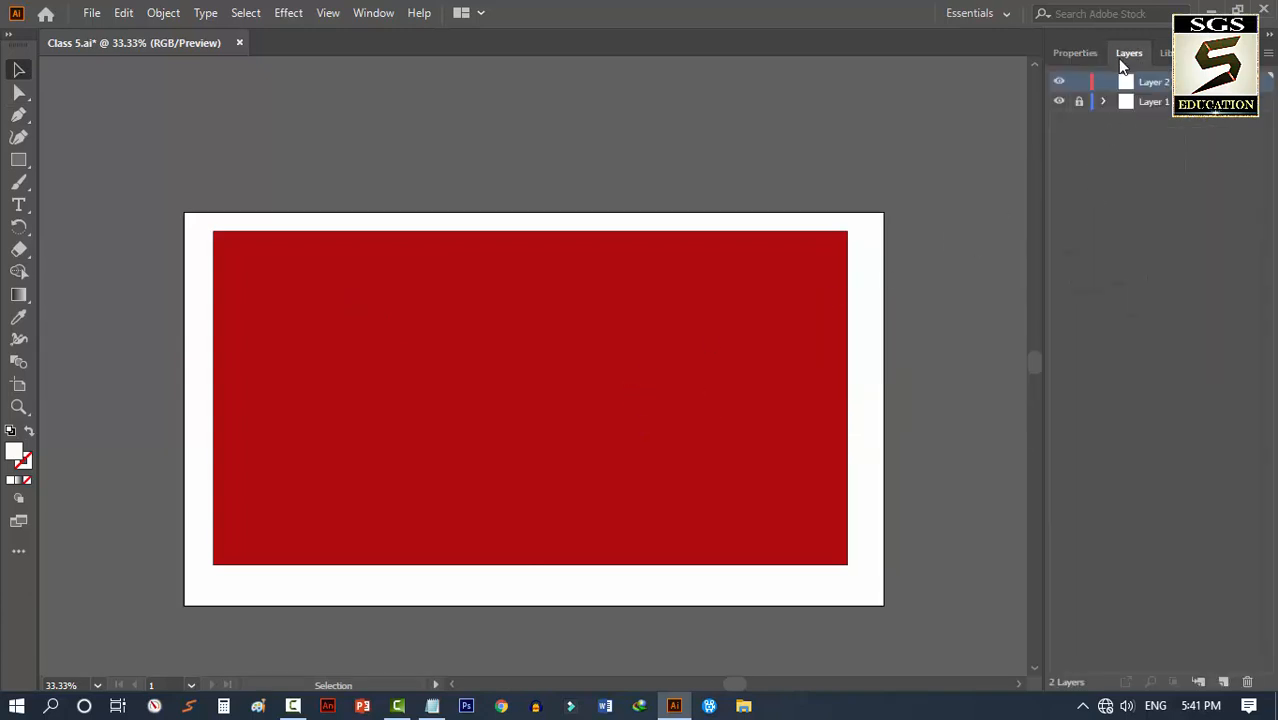
{"action": "left_click", "coordinate": [711, 279]}
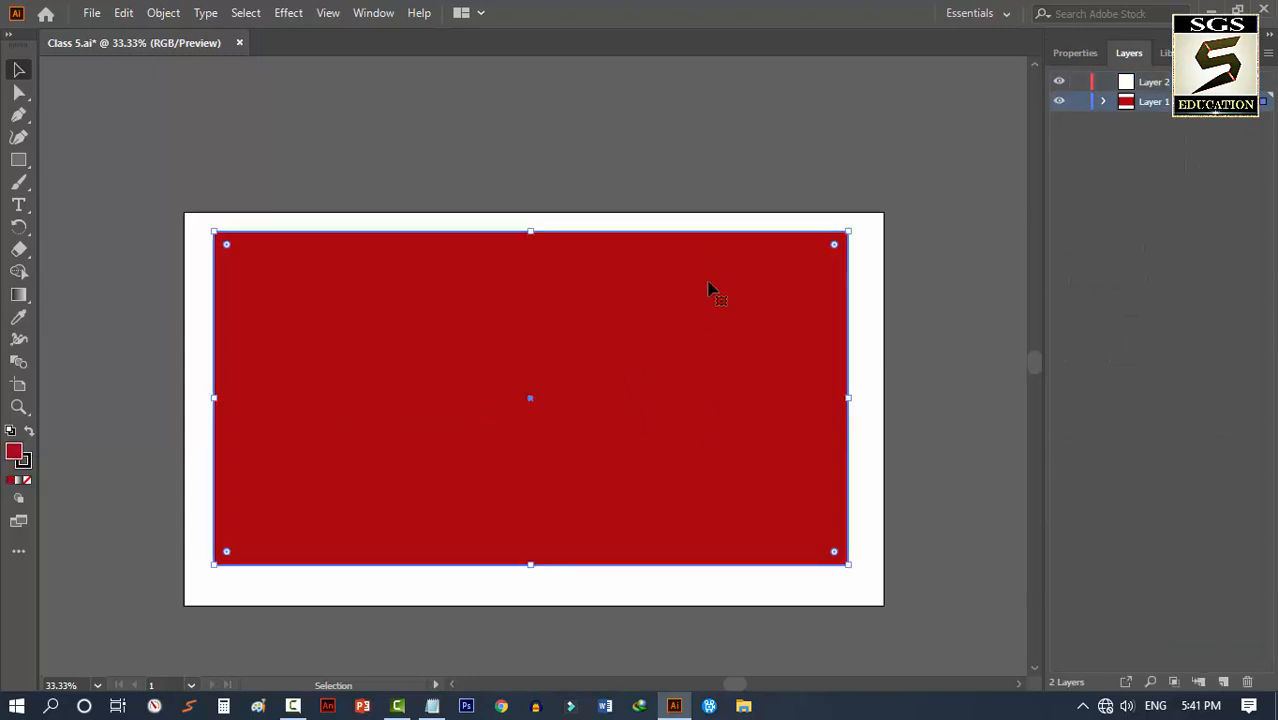
{"action": "key", "text": "Delete"}
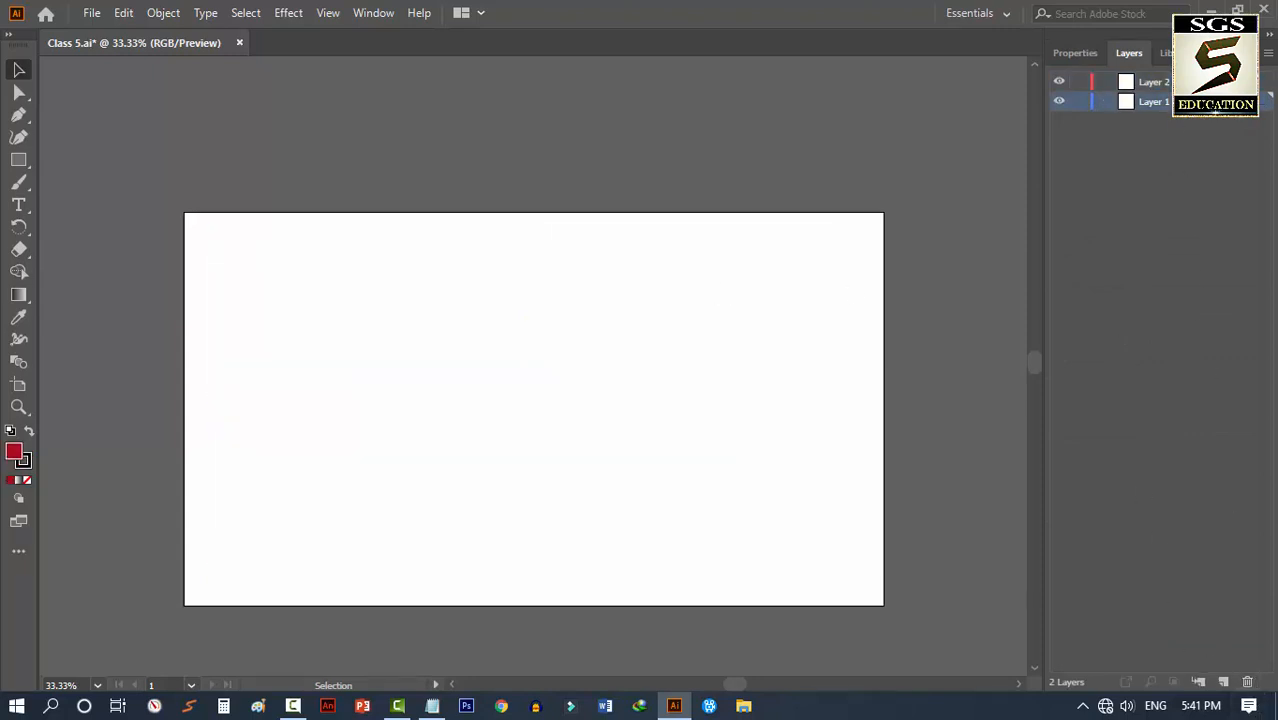
{"action": "left_click", "coordinate": [1150, 82]}
{"action": "left_click", "coordinate": [1246, 683]}
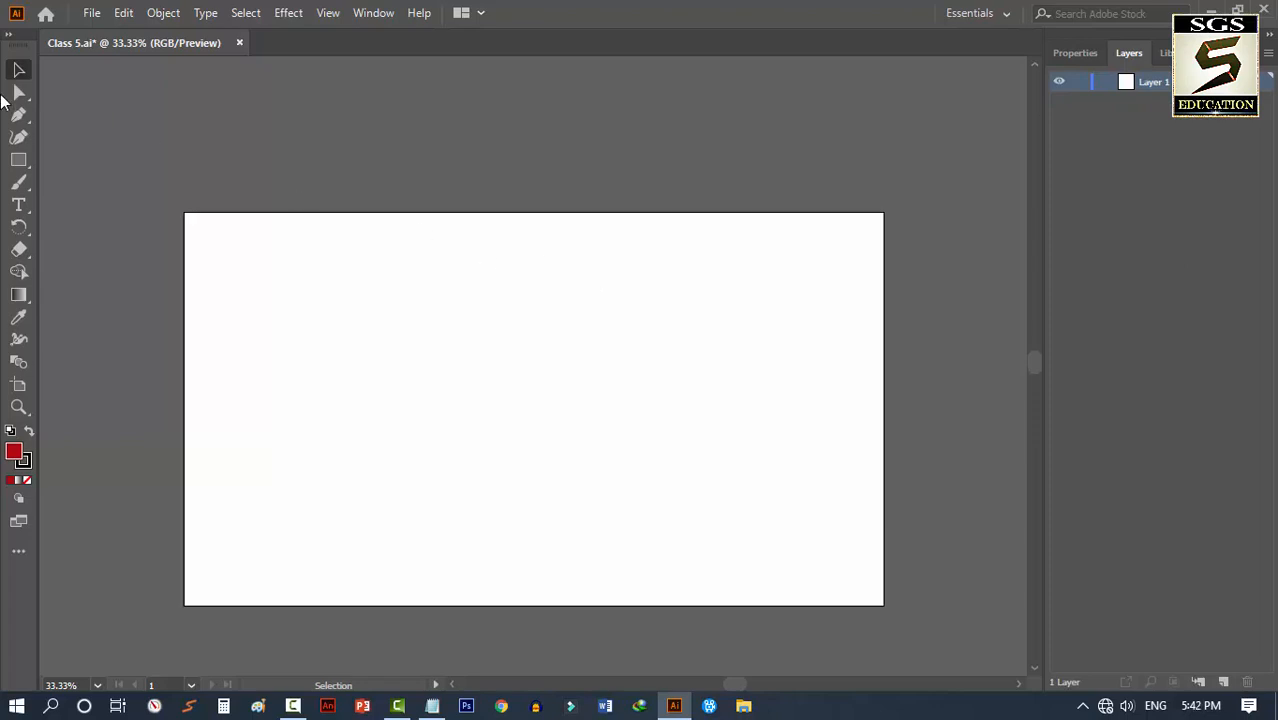
Draw a closed, straight-sided, seven-point polygon across the upper middle of the artboard with the Pen tool
{"action": "left_click_drag", "start_coordinate": [18, 114], "coordinate": [106, 117]}
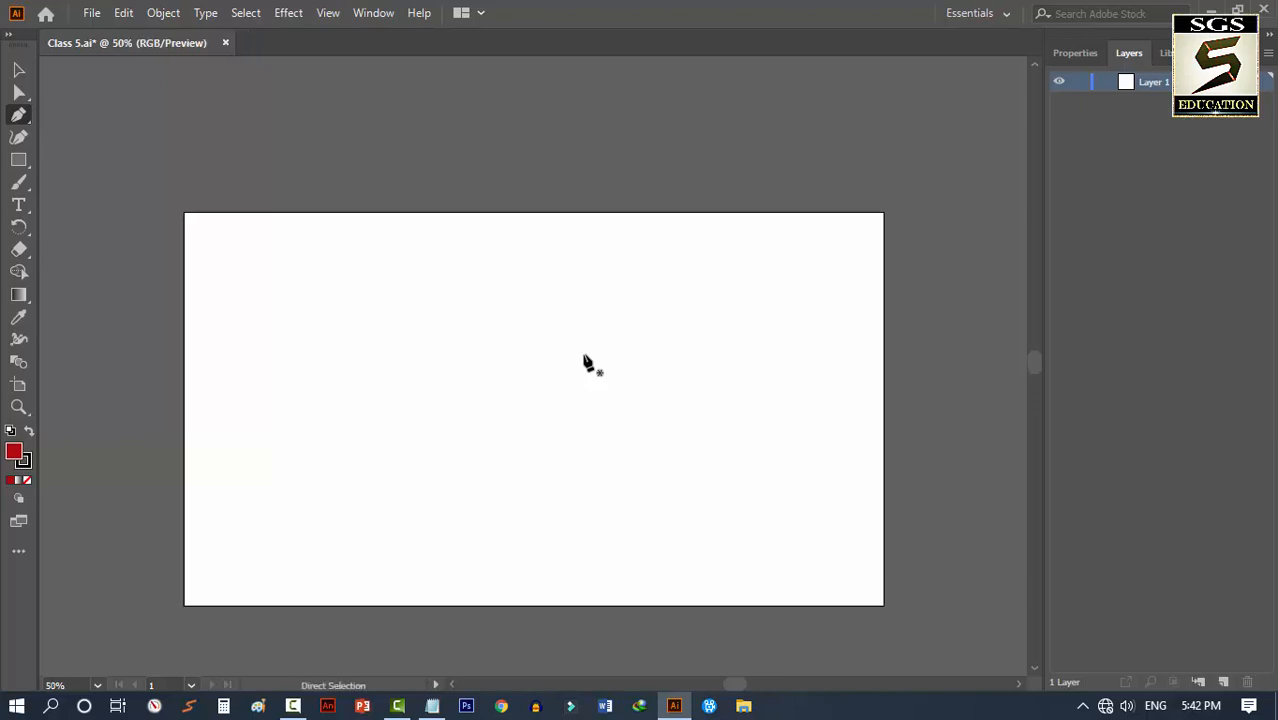
{"action": "scroll", "coordinate": [588, 365], "scroll_direction": "up", "scroll_amount": 1}
{"action": "scroll", "coordinate": [588, 365], "scroll_direction": "down", "scroll_amount": 1}
{"action": "scroll", "coordinate": [768, 290], "scroll_direction": "down", "scroll_amount": 1}
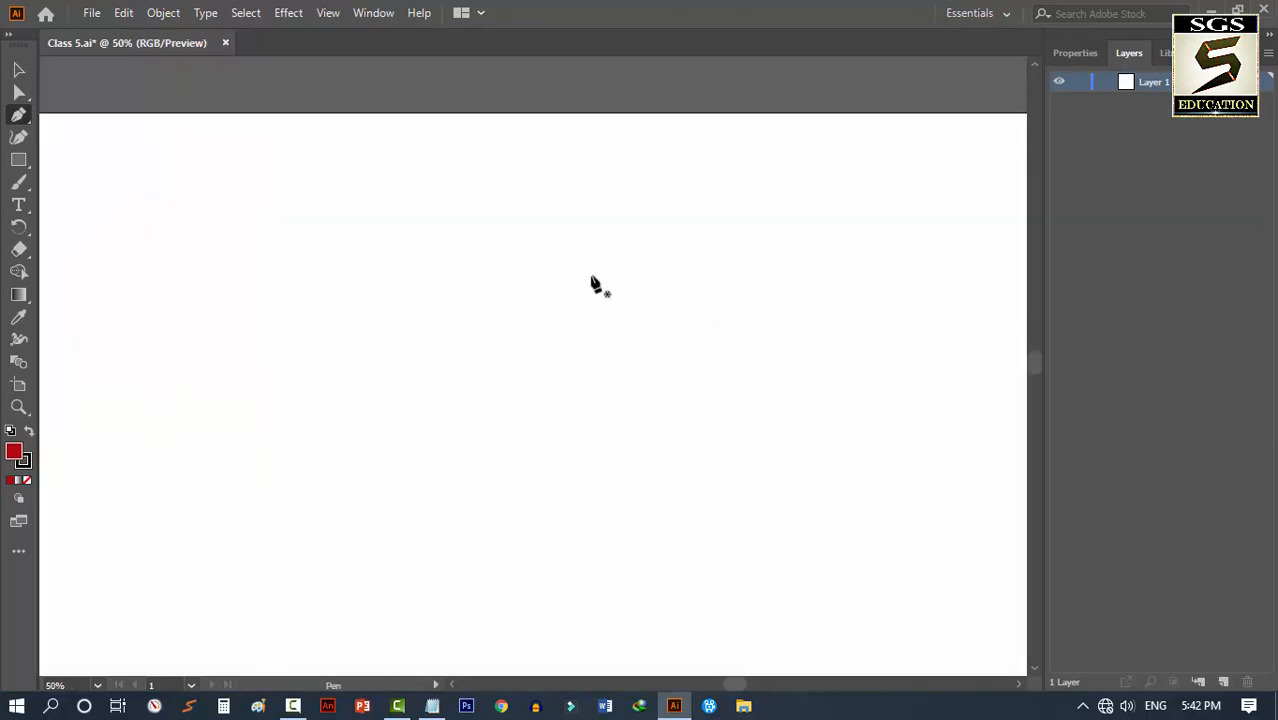
{"action": "left_click", "coordinate": [680, 260]}
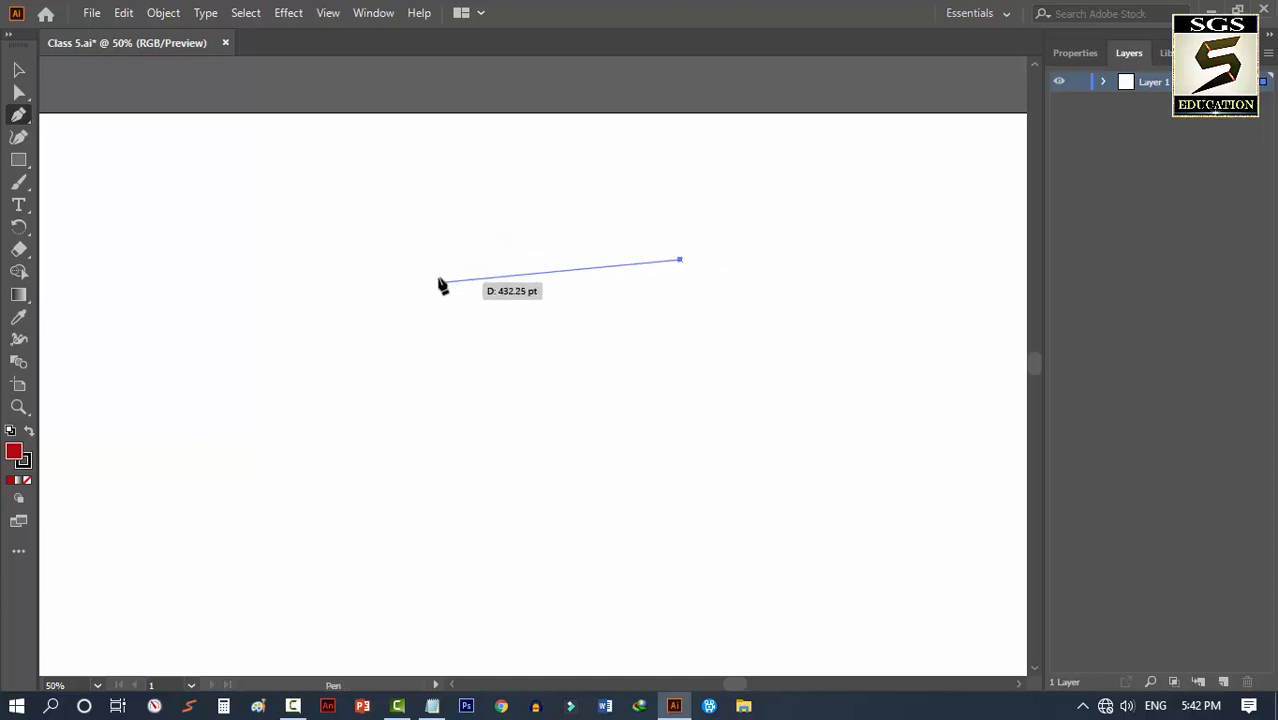
{"action": "left_click", "coordinate": [356, 265]}
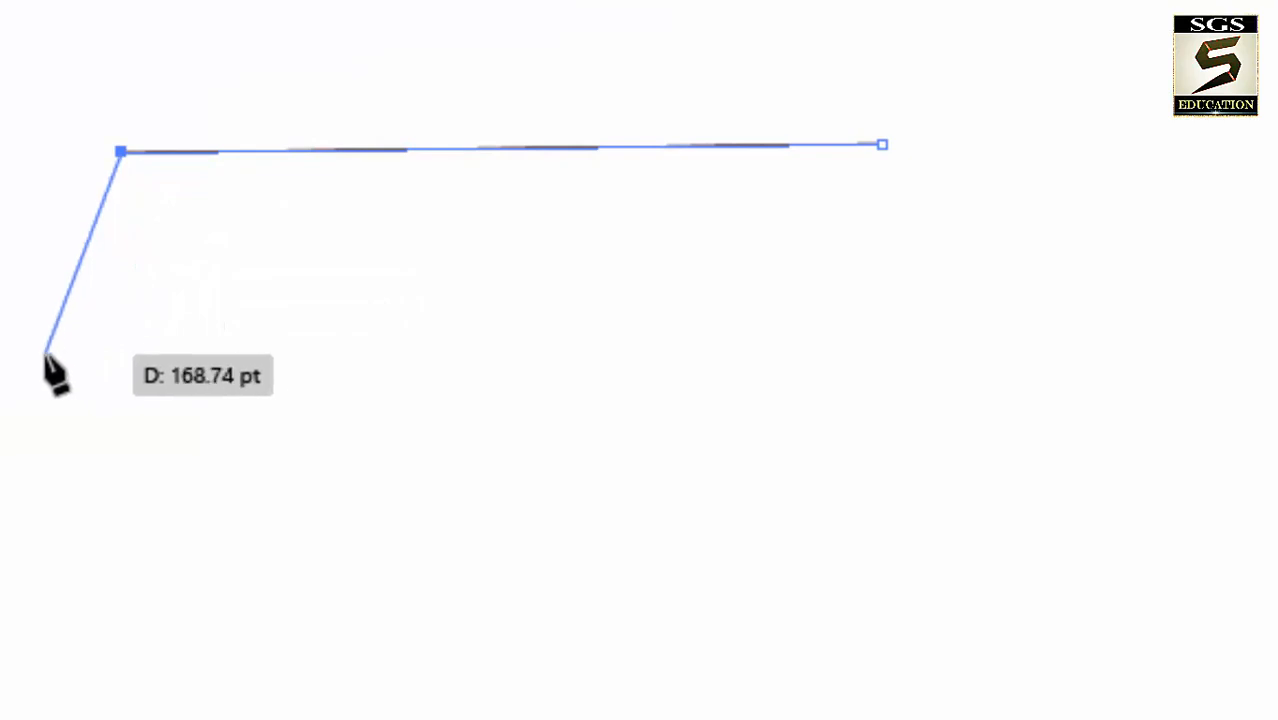
{"action": "left_click", "coordinate": [1, 415]}
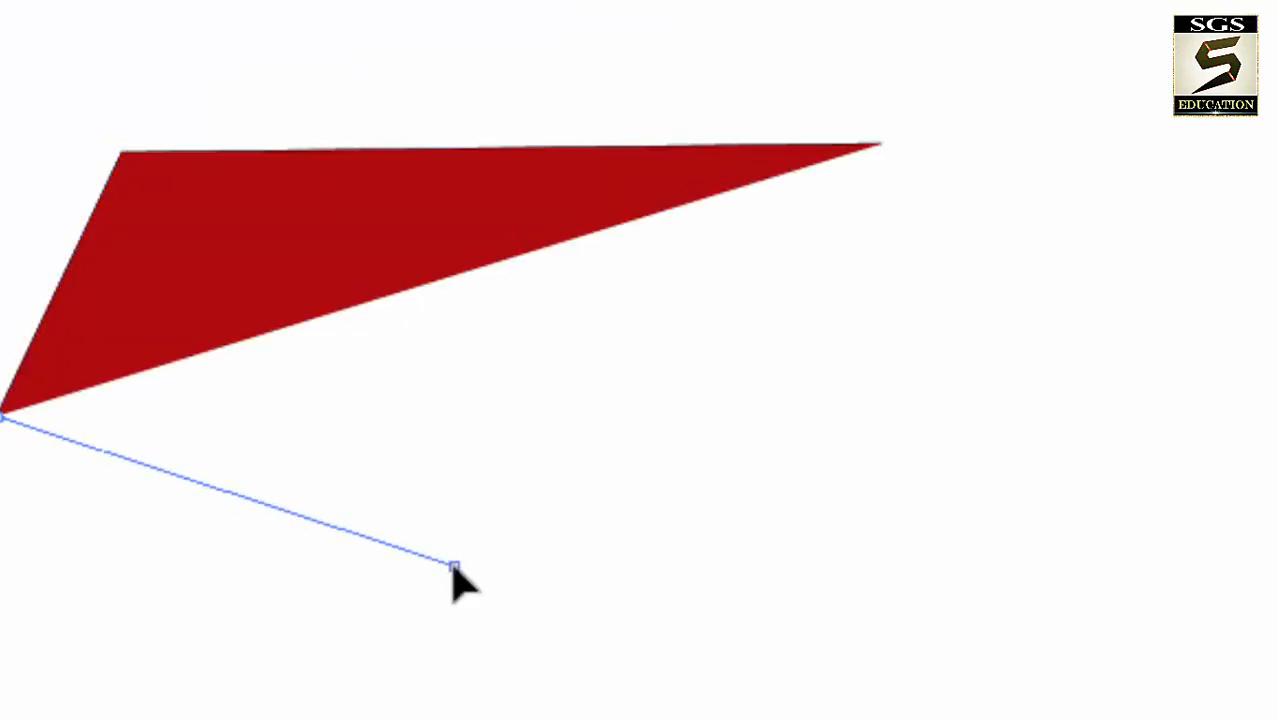
{"action": "left_click", "coordinate": [455, 565]}
{"action": "left_click", "coordinate": [1023, 619]}
{"action": "left_click", "coordinate": [1181, 340]}
{"action": "left_click", "coordinate": [1137, 127]}
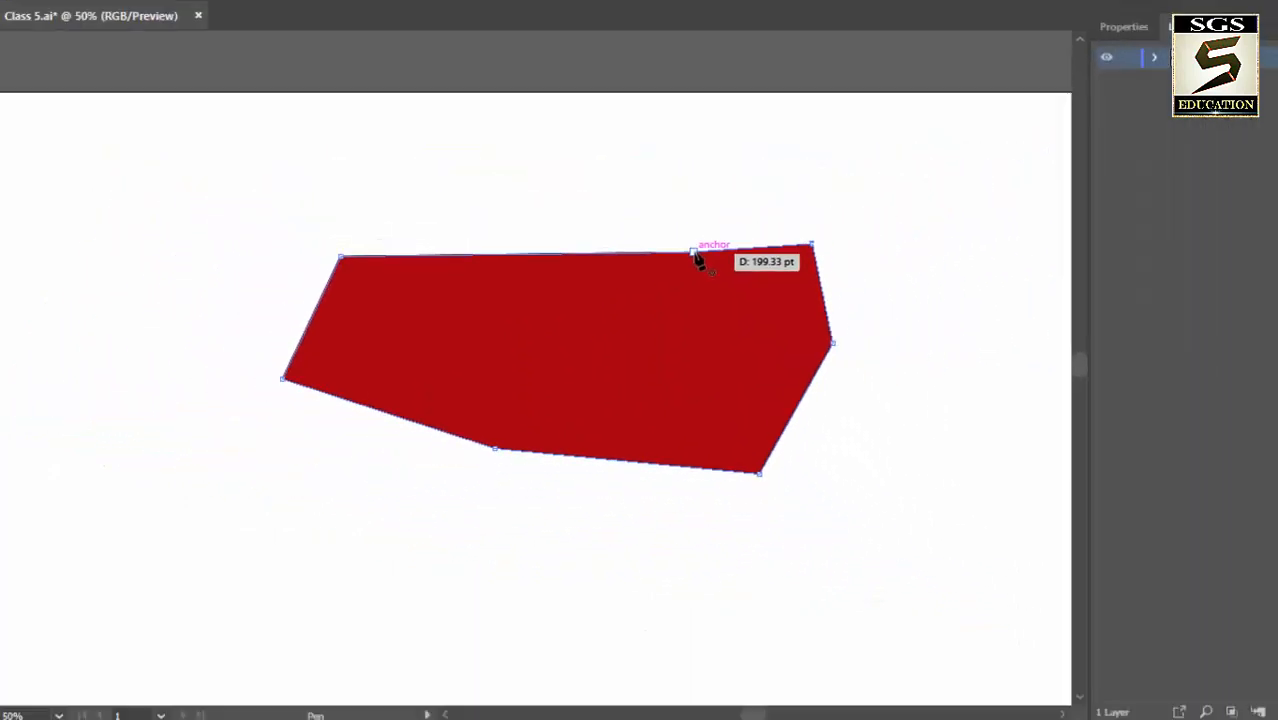
{"action": "left_click", "coordinate": [882, 145]}
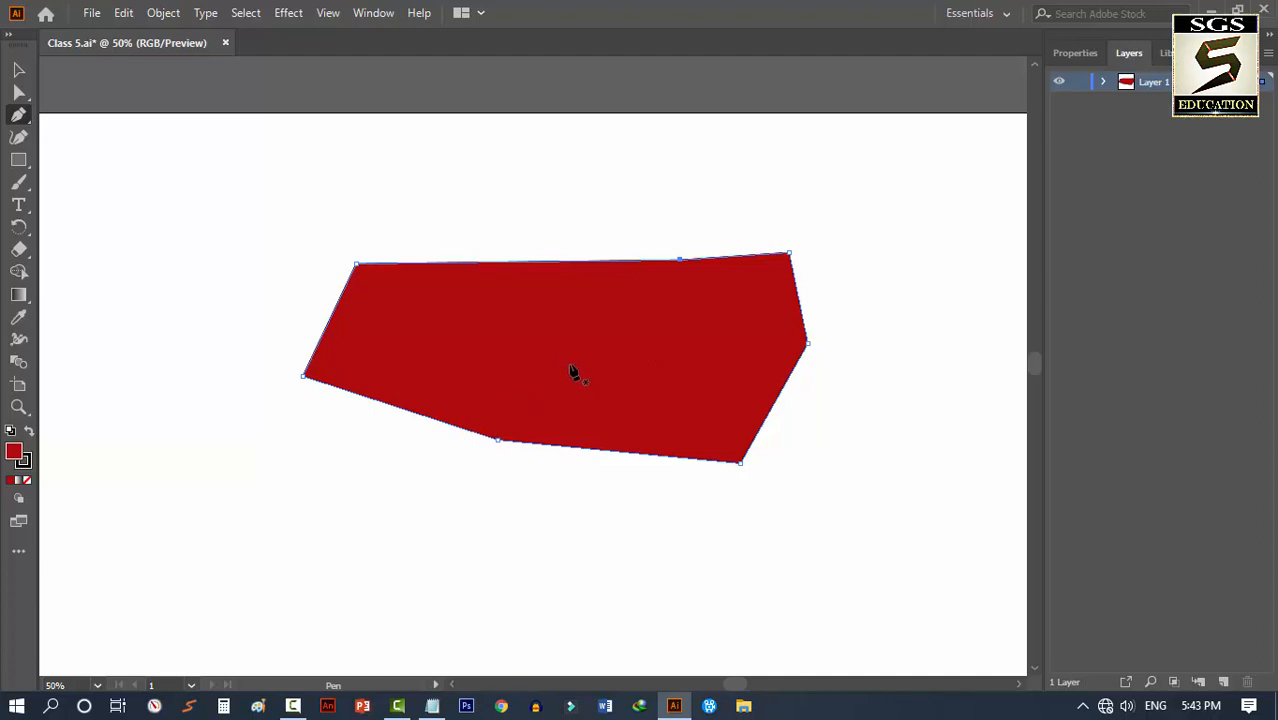
Change the polygon's fill colour from the Color Picker to a dark orange
{"action": "double_click", "coordinate": [14, 453]}
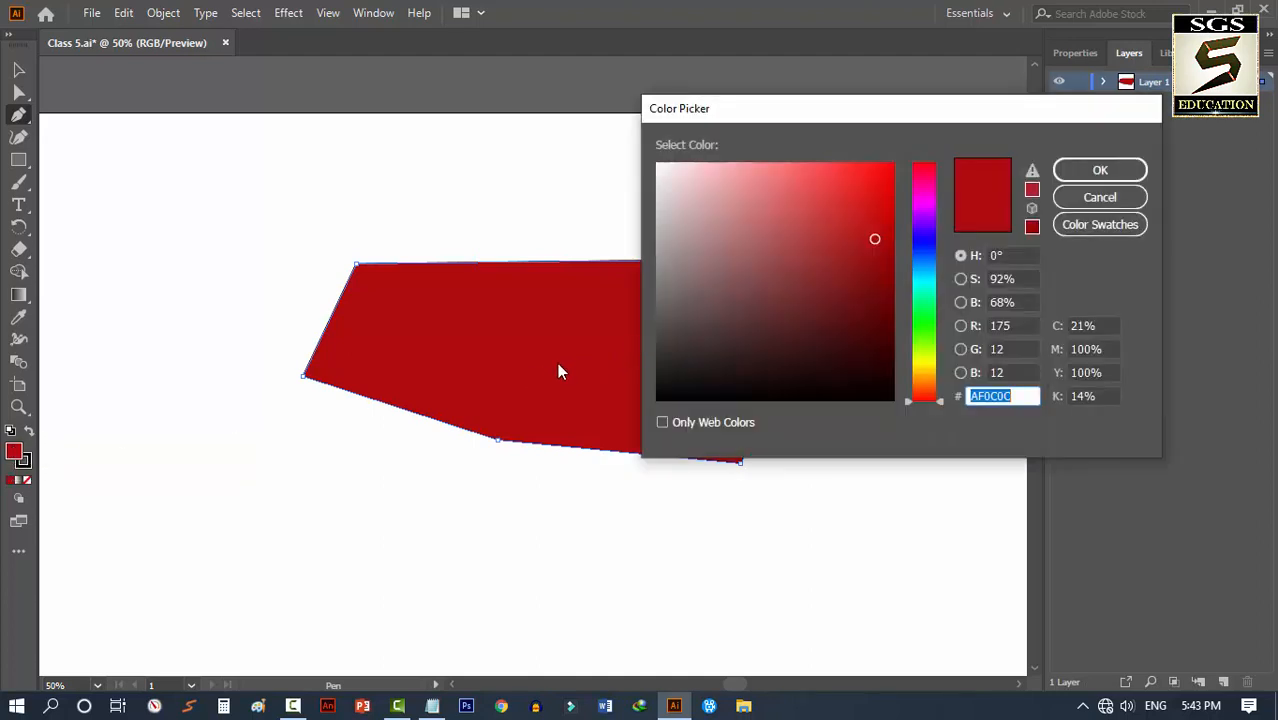
{"action": "mouse_move", "coordinate": [847, 221]}
{"action": "left_mouse_down"}
{"action": "mouse_move", "coordinate": [847, 194]}
{"action": "mouse_move", "coordinate": [825, 236]}
{"action": "mouse_move", "coordinate": [824, 305]}
{"action": "mouse_move", "coordinate": [856, 334]}
{"action": "mouse_move", "coordinate": [890, 217]}
{"action": "mouse_move", "coordinate": [892, 230]}
{"action": "left_mouse_up"}
{"action": "left_click", "coordinate": [920, 376]}
{"action": "left_click", "coordinate": [846, 227]}
{"action": "left_click", "coordinate": [1097, 171]}
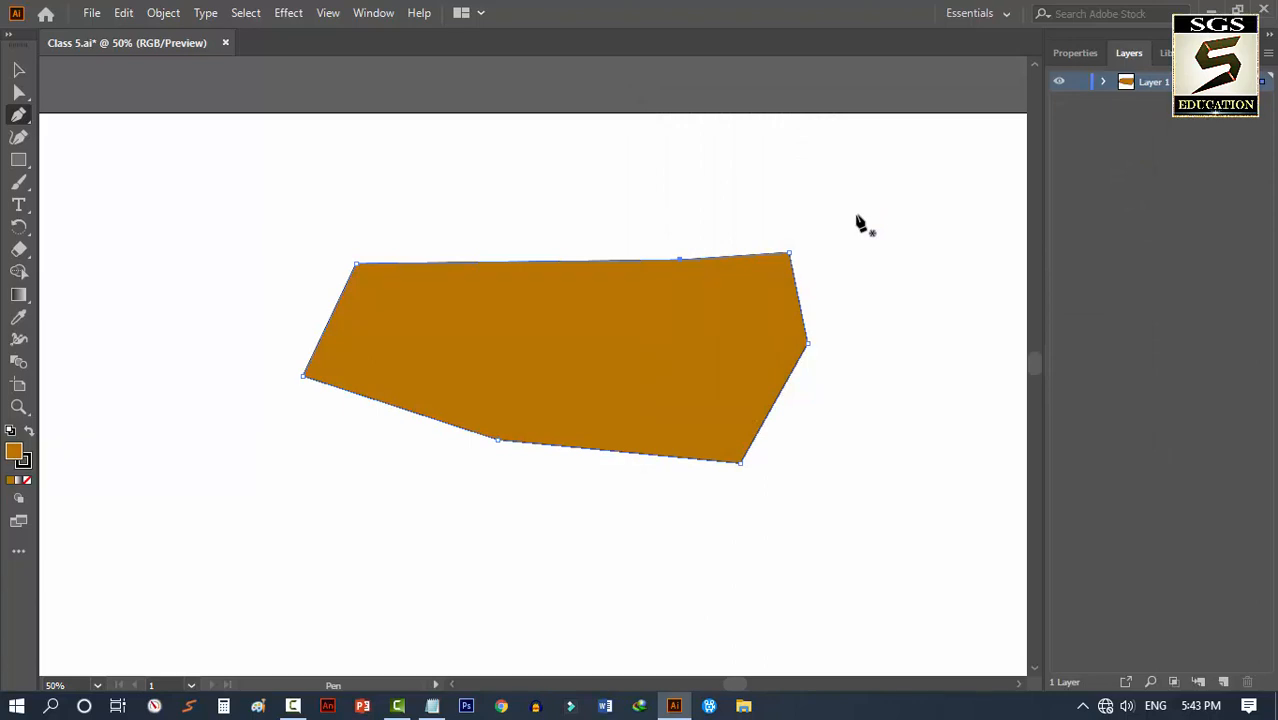
Delete the orange polygon from the artboard
{"action": "key", "text": "ctrl+minus"}
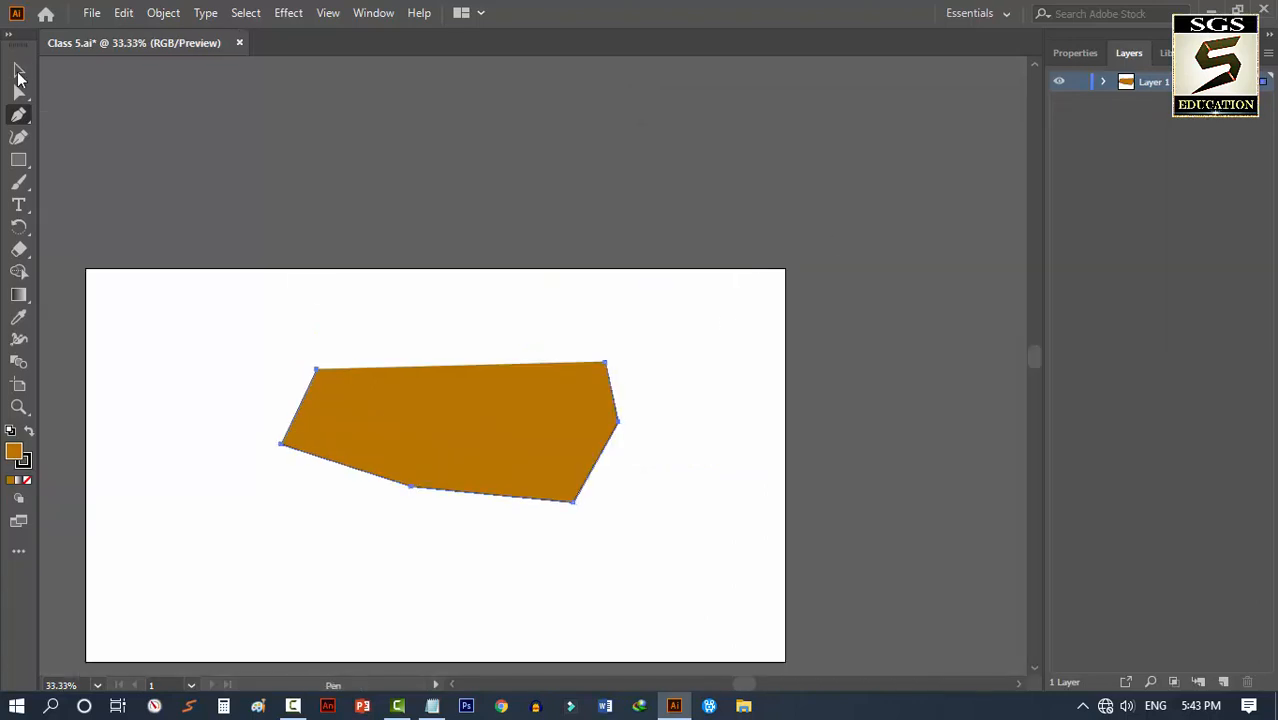
{"action": "left_click", "coordinate": [19, 72]}
{"action": "key", "text": "Delete"}
{"action": "scroll", "coordinate": [450, 405], "scroll_direction": "down", "scroll_amount": 1}
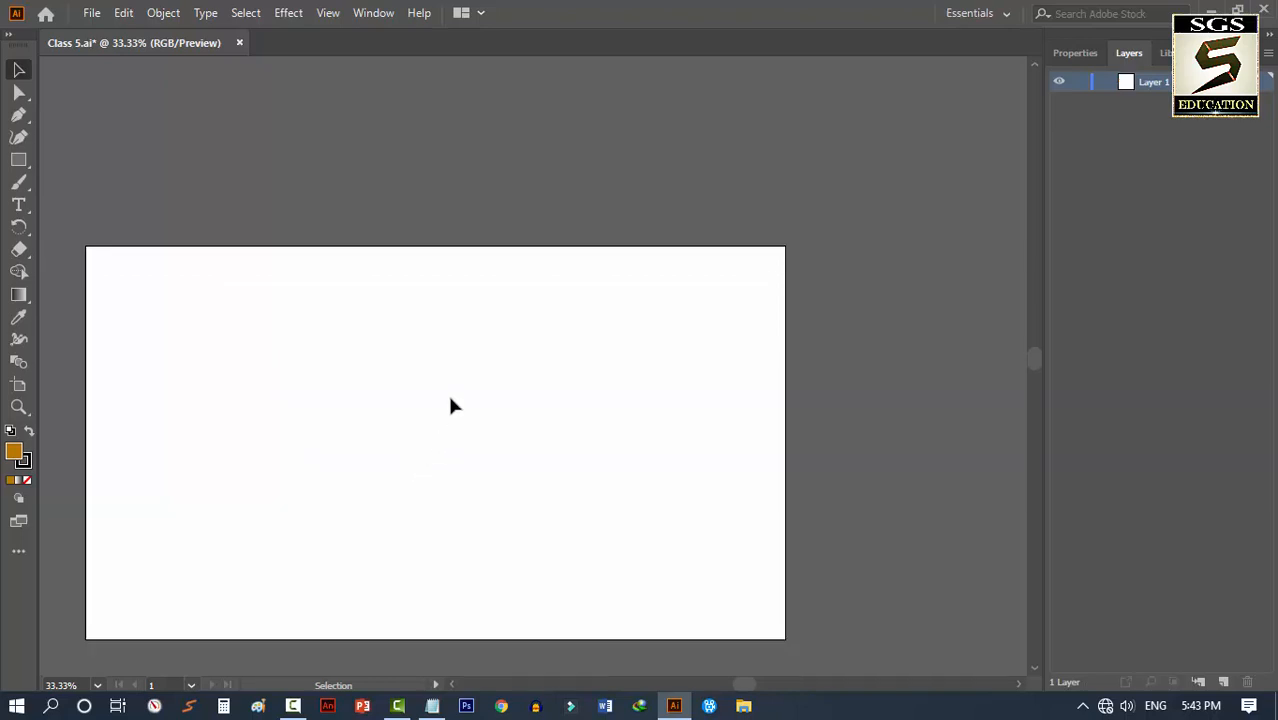
Draw an eight-point block letter A without a counter using the Pen tool, its left edge about 467 pt long, leaving the top edge open
{"action": "key", "text": "ctrl+plus"}
{"action": "key", "text": "ctrl+plus"}
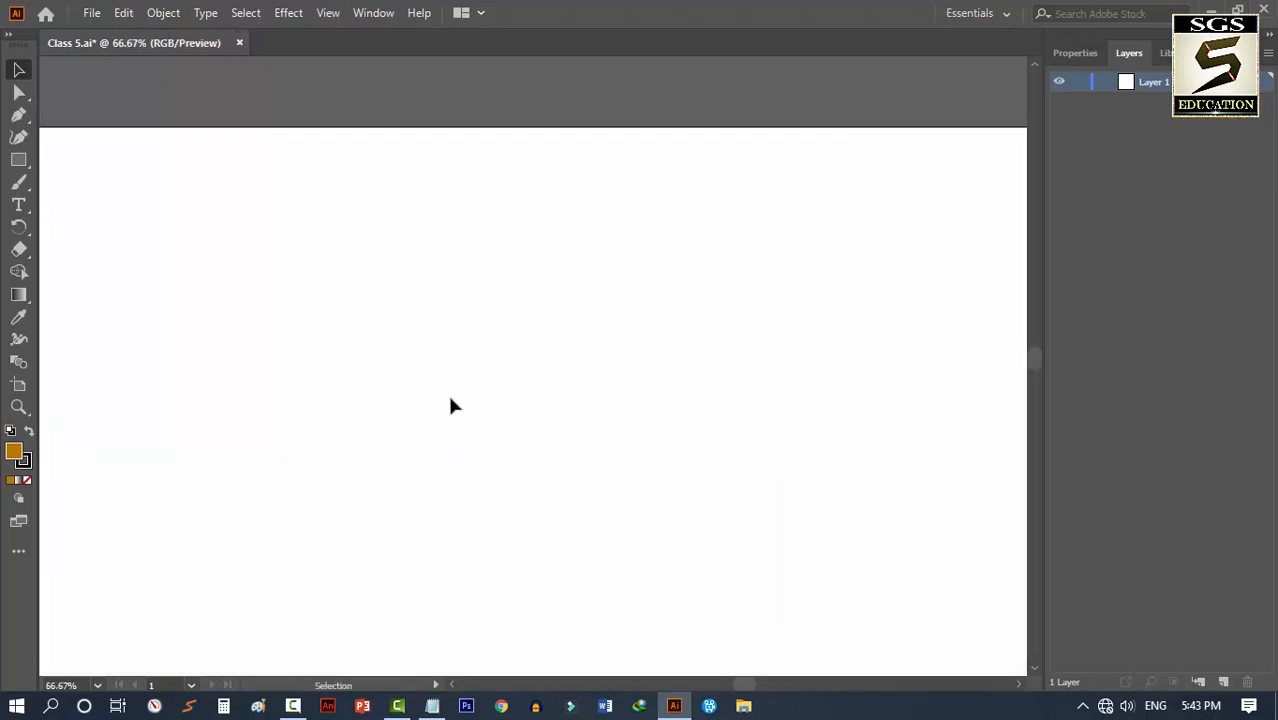
{"action": "left_click_drag", "start_coordinate": [339, 413], "coordinate": [496, 353]}
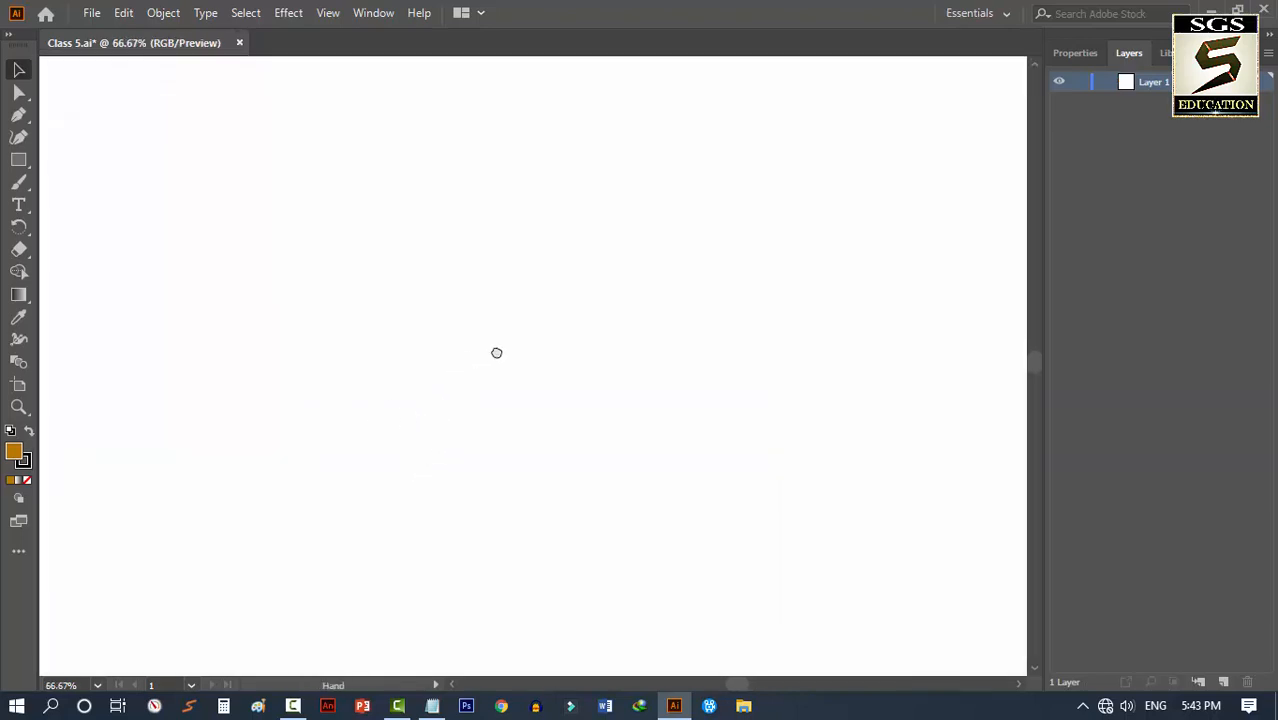
{"action": "key", "text": "ctrl+minus"}
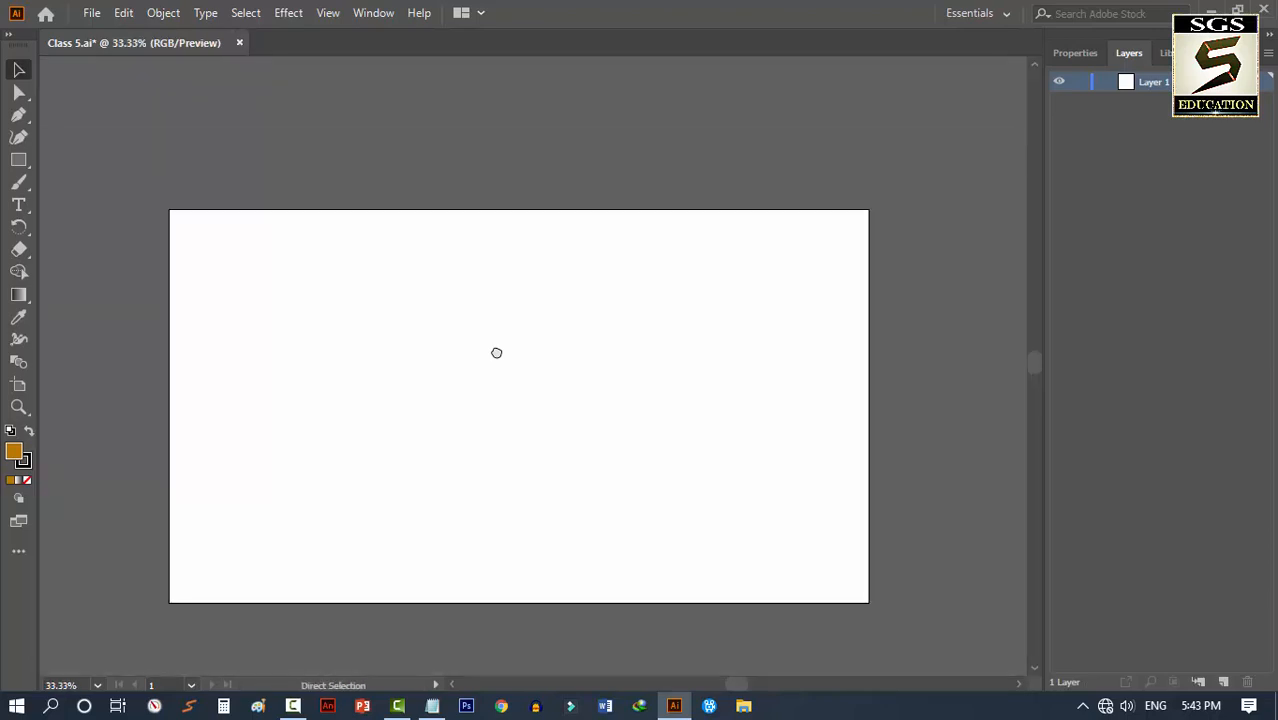
{"action": "key", "text": "ctrl+minus"}
{"action": "left_click", "coordinate": [18, 114]}
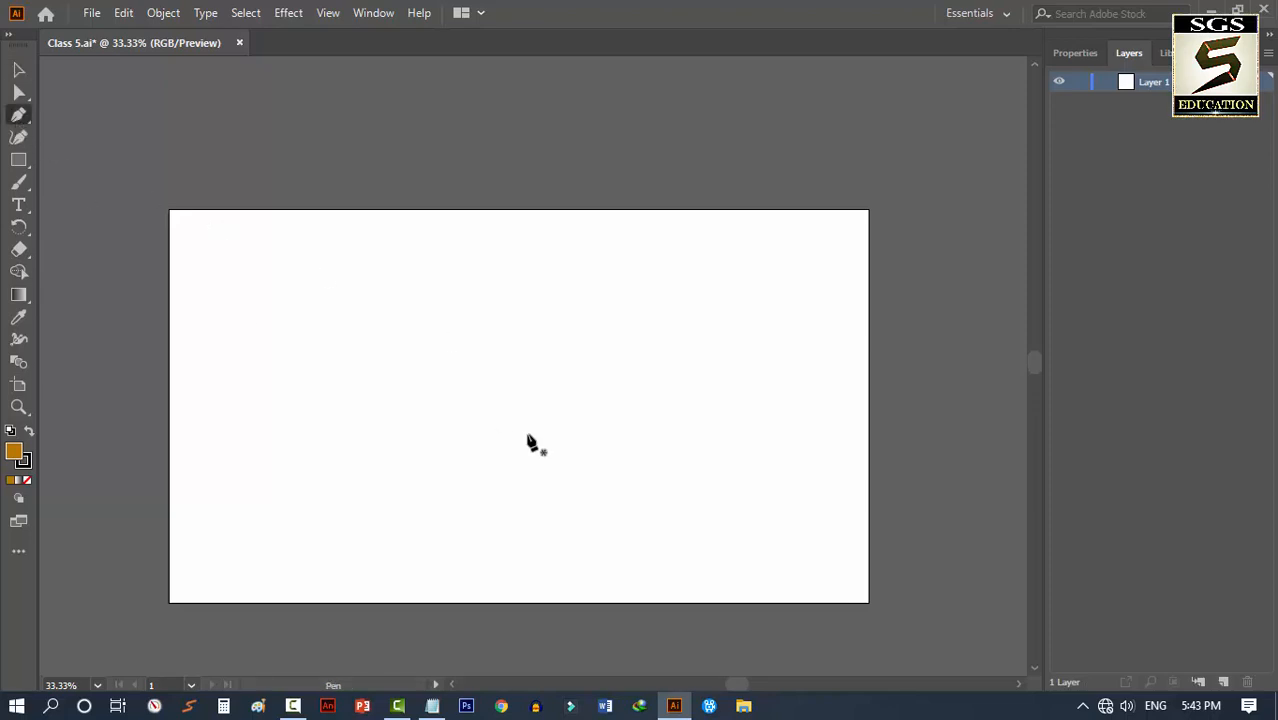
{"action": "left_click", "coordinate": [414, 281]}
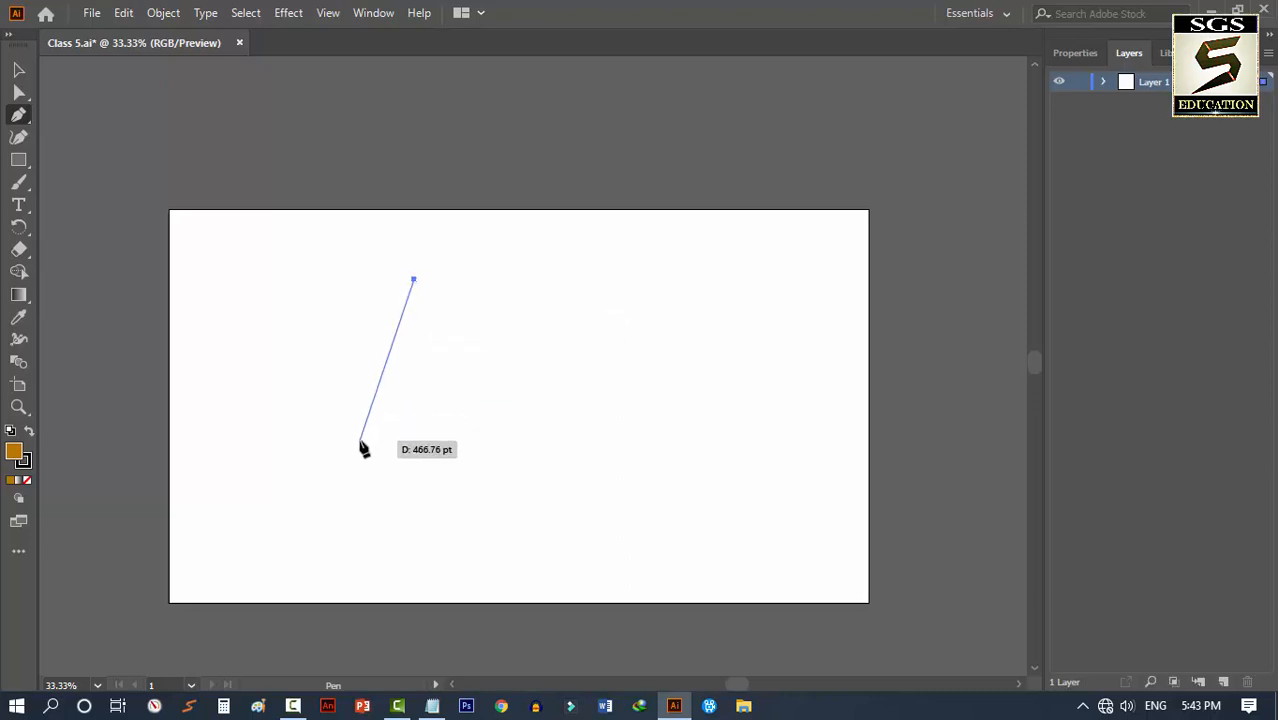
{"action": "left_click", "coordinate": [360, 441]}
{"action": "left_click", "coordinate": [392, 441]}
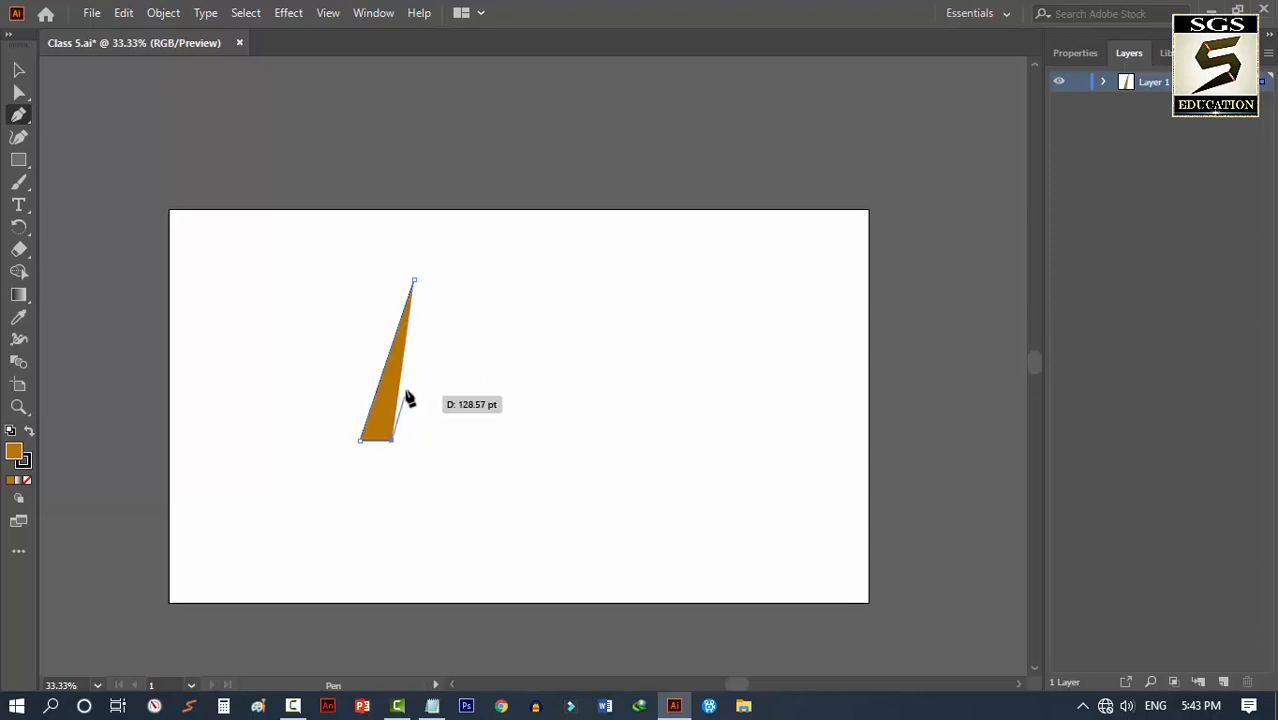
{"action": "left_click", "coordinate": [410, 360]}
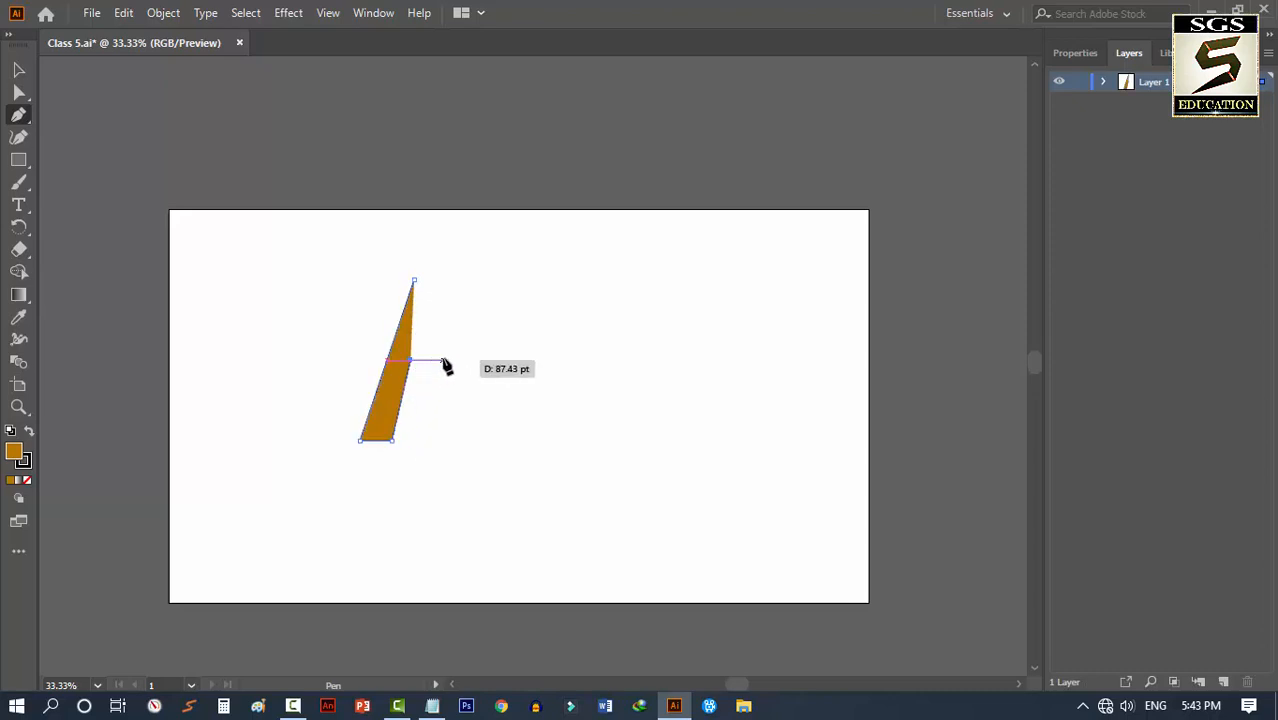
{"action": "left_click", "coordinate": [443, 360]}
{"action": "left_click", "coordinate": [457, 441]}
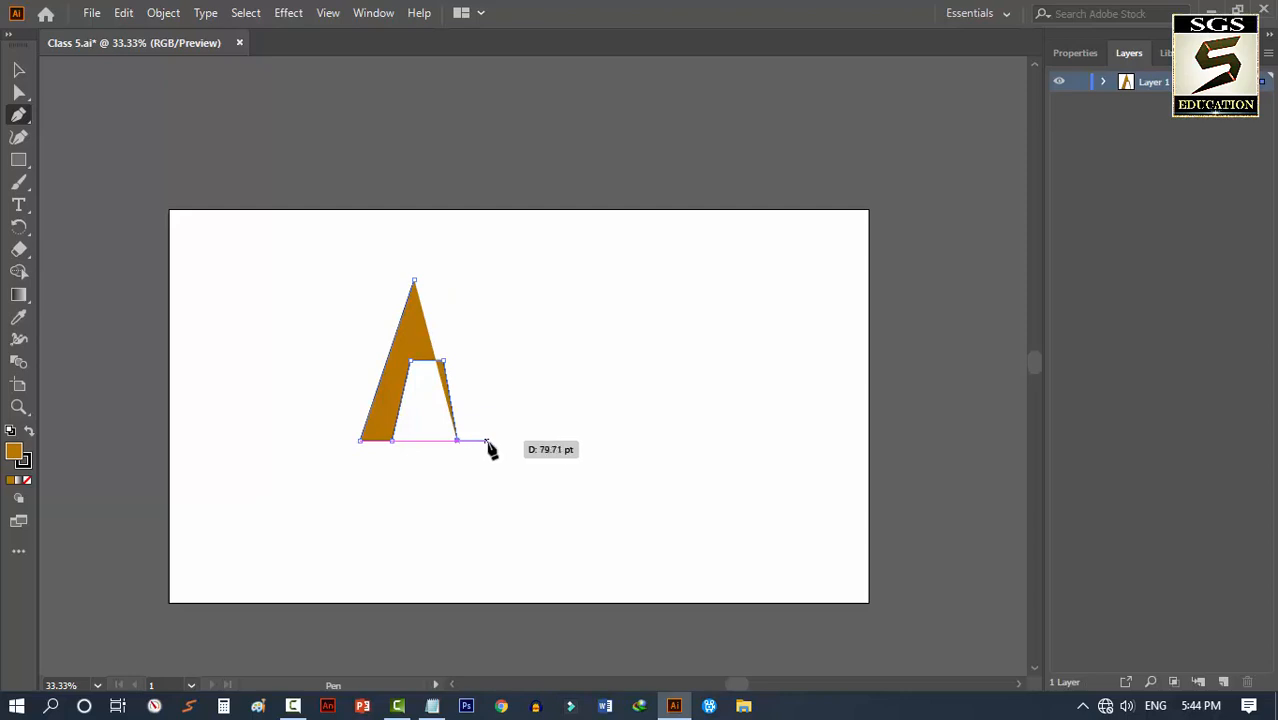
{"action": "left_click", "coordinate": [490, 441]}
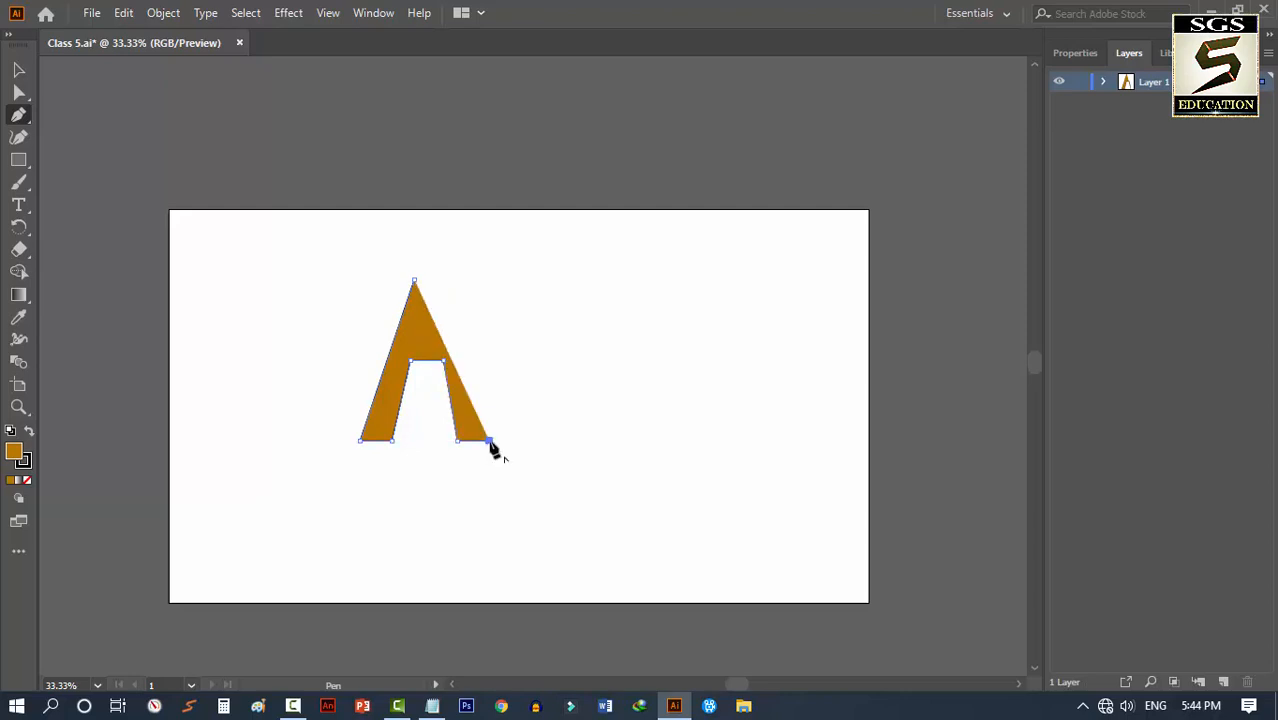
{"action": "left_click", "coordinate": [451, 280]}
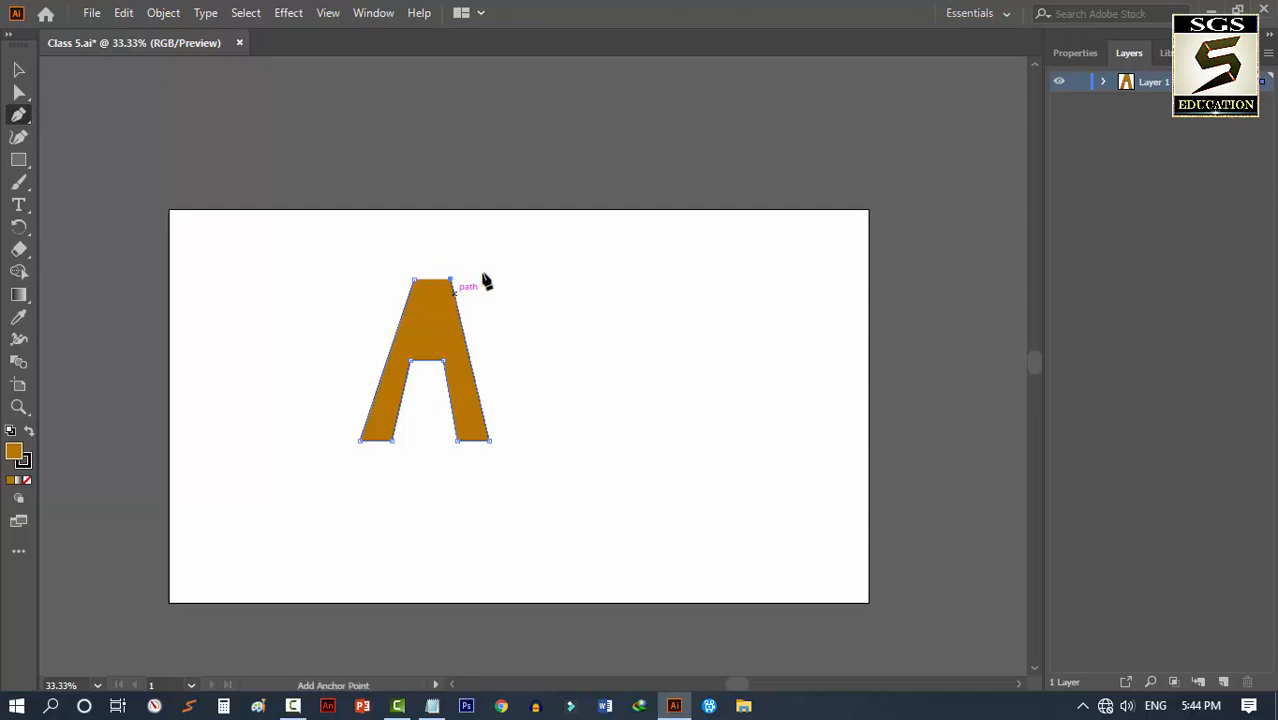
Close the letter A's outline across its flat top at the starting anchor
{"action": "key", "text": "ctrl+plus"}
{"action": "key", "text": "ctrl+plus"}
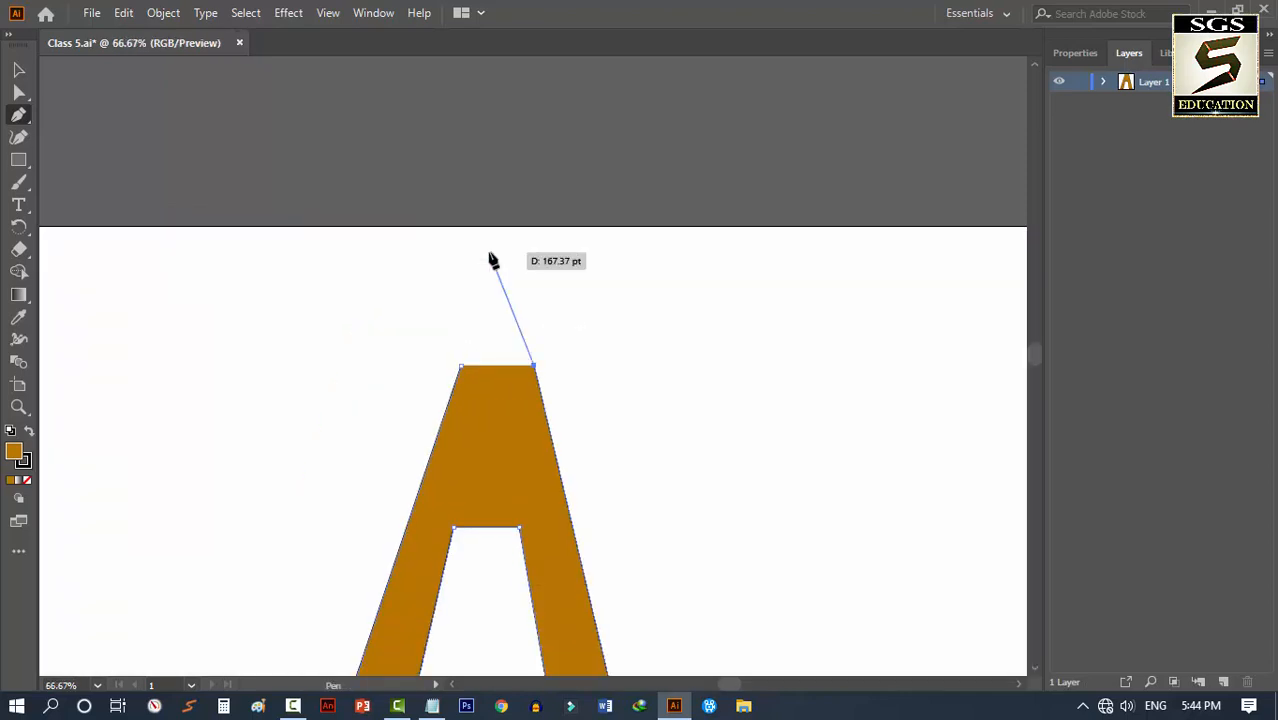
{"action": "key", "text": "ctrl+plus"}
{"action": "key", "text": "ctrl+plus"}
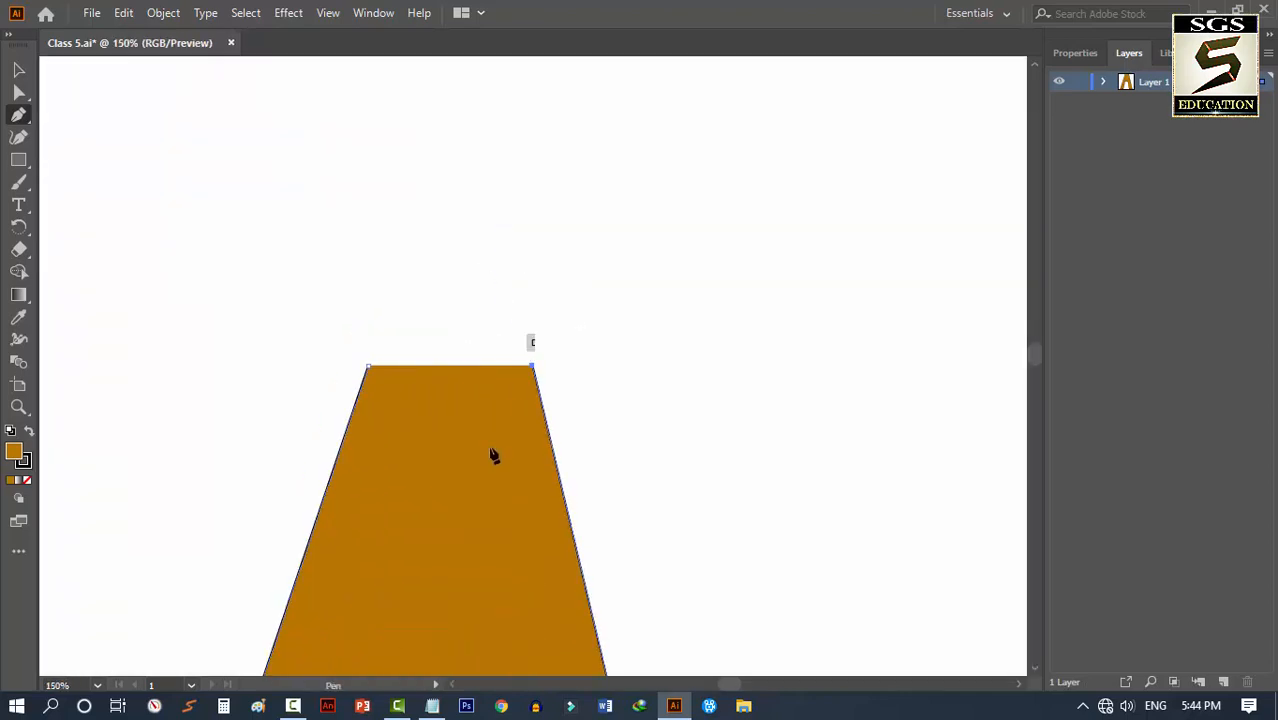
{"action": "left_click", "coordinate": [369, 366]}
{"action": "scroll", "coordinate": [676, 388], "scroll_direction": "down", "scroll_amount": 2}
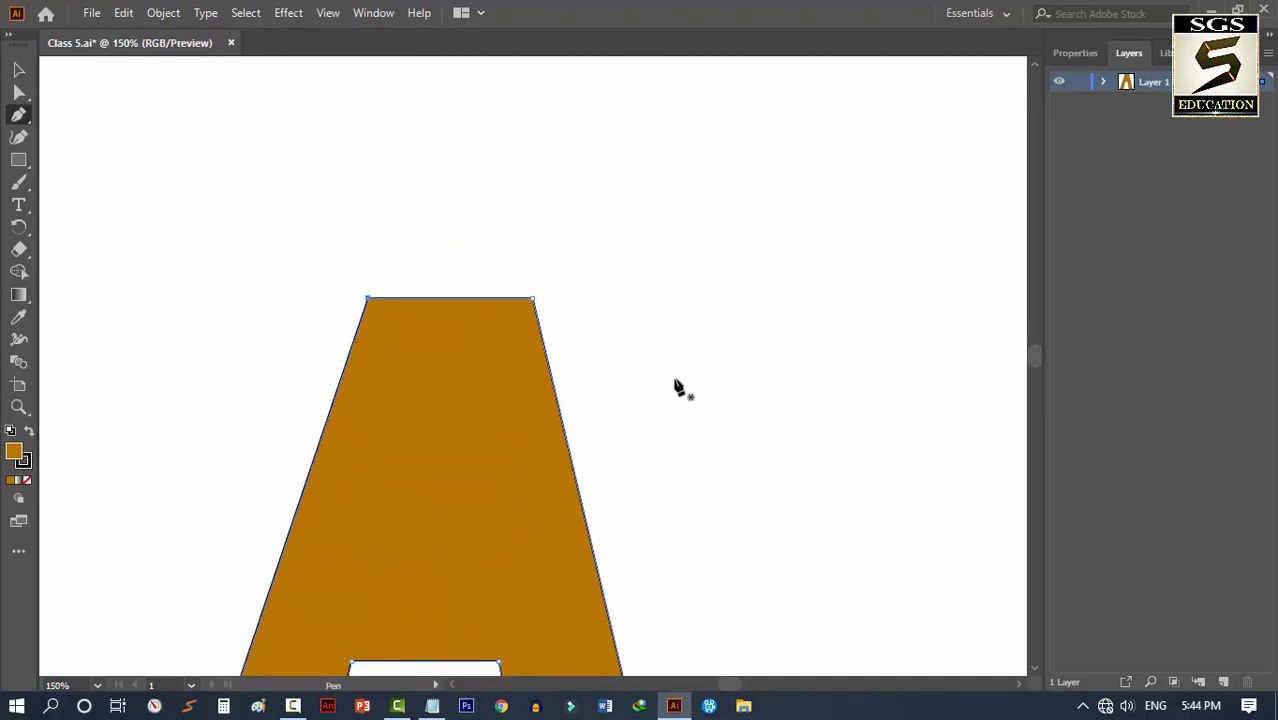
{"action": "scroll", "coordinate": [676, 388], "scroll_direction": "up", "scroll_amount": 1}
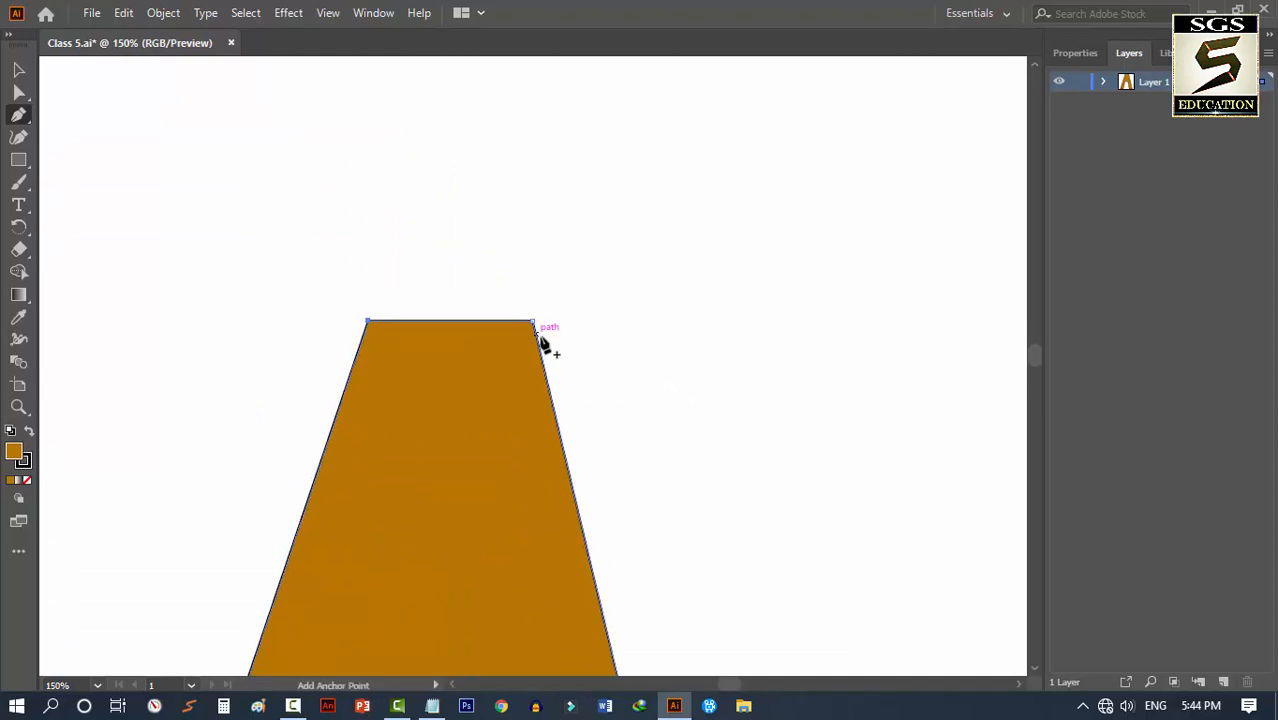
Undo the last Pen edit and close the letter A's path again at its first anchor
{"action": "left_click", "coordinate": [601, 300]}
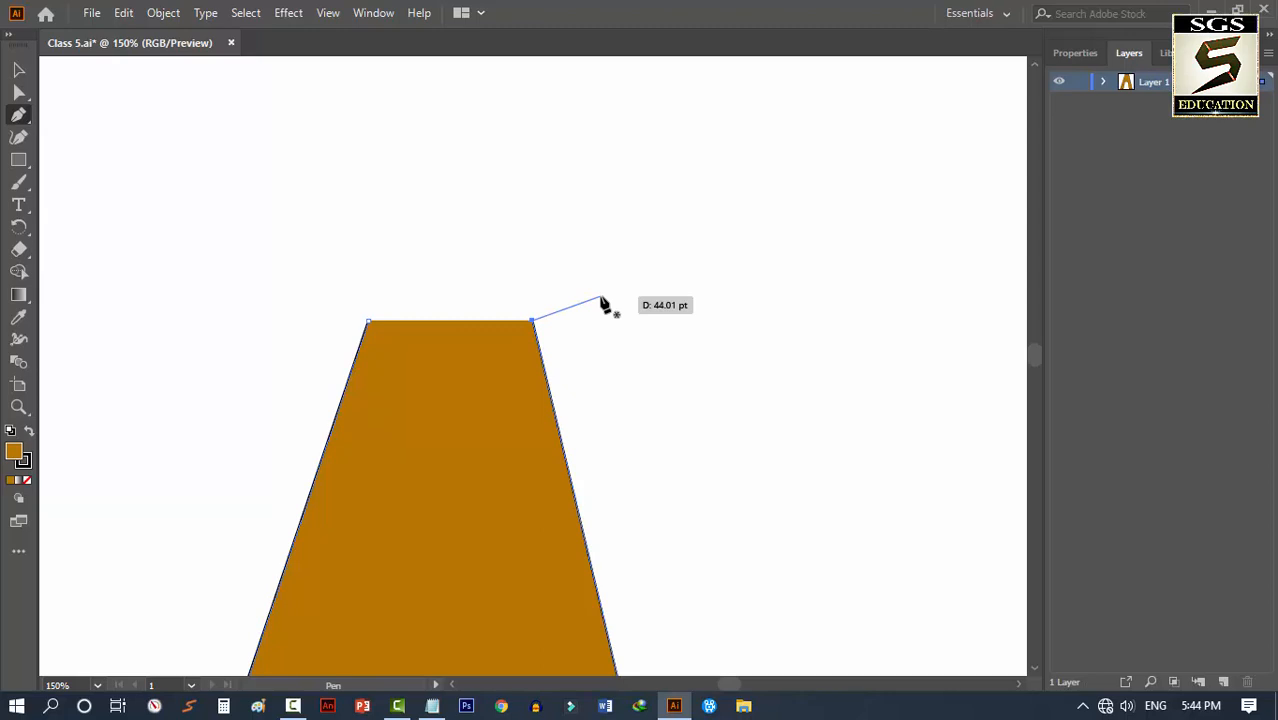
{"action": "key", "text": "ctrl+z"}
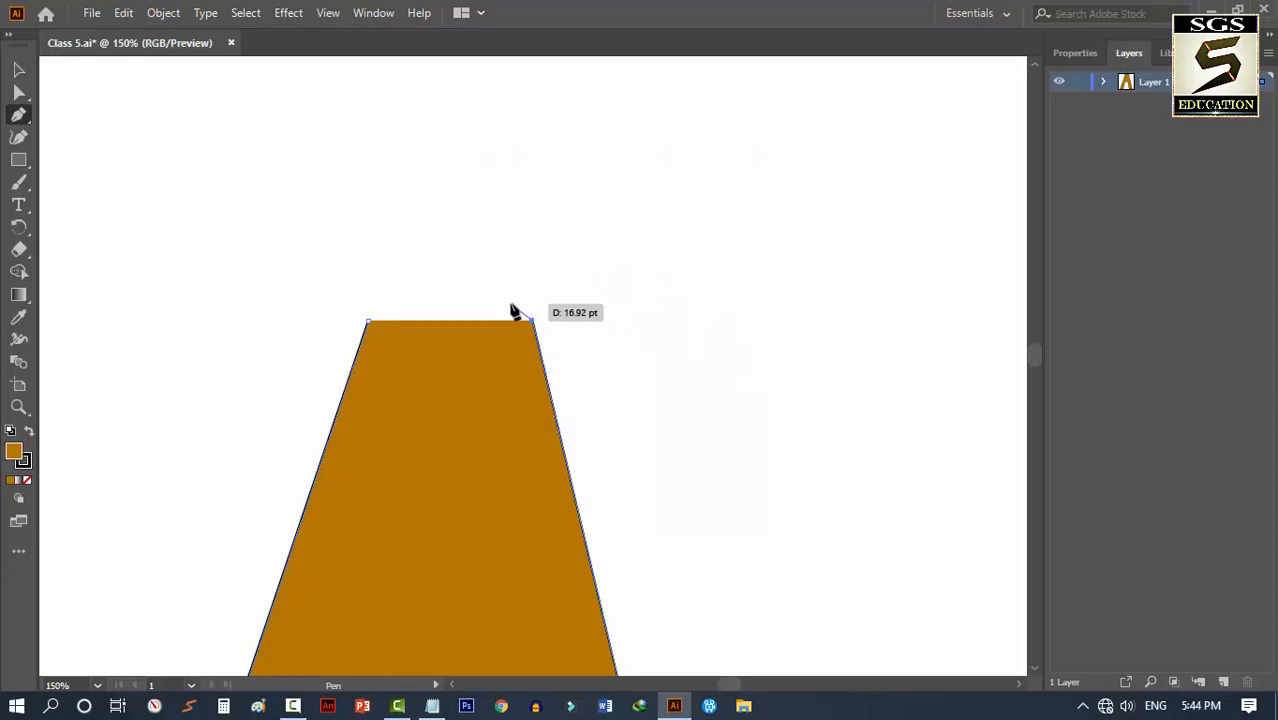
{"action": "left_click", "coordinate": [367, 323]}
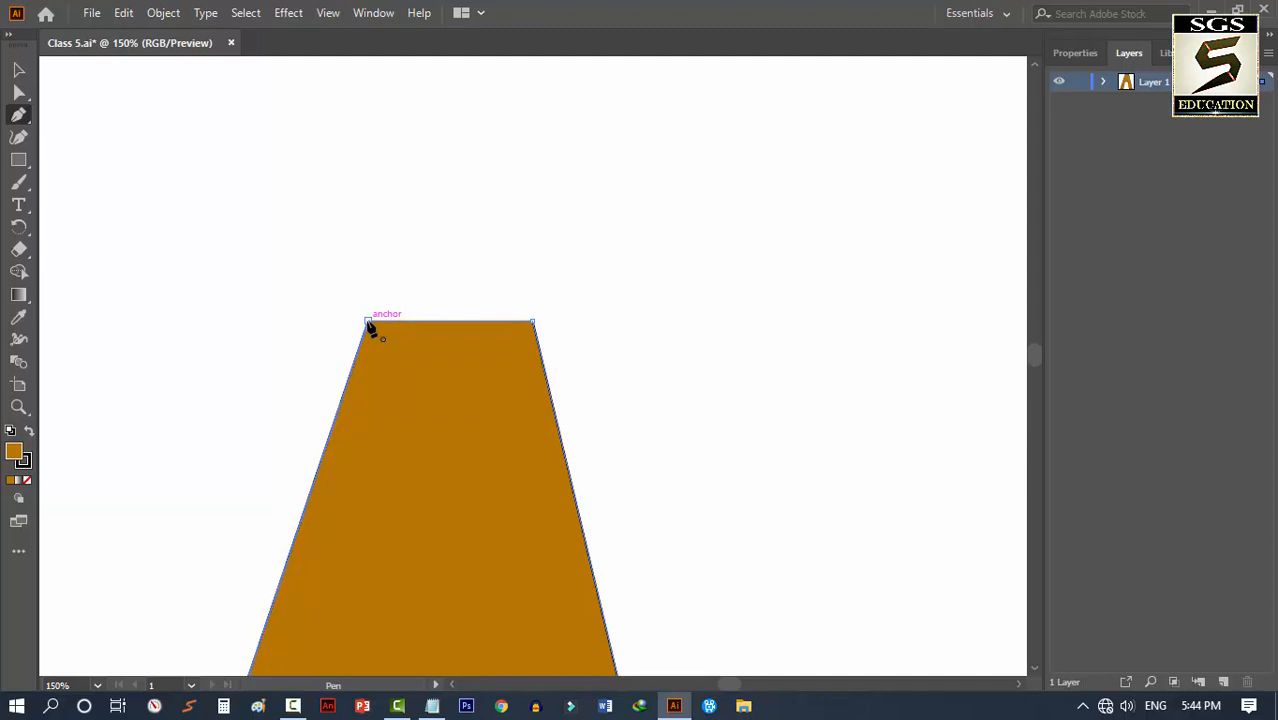
Close the letter A's path at its first anchor with an outward curve that rounds the top into an arch
{"action": "left_click_drag", "start_coordinate": [368, 323], "coordinate": [409, 467]}
{"action": "left_click_drag", "start_coordinate": [268, 472], "coordinate": [432, 481]}
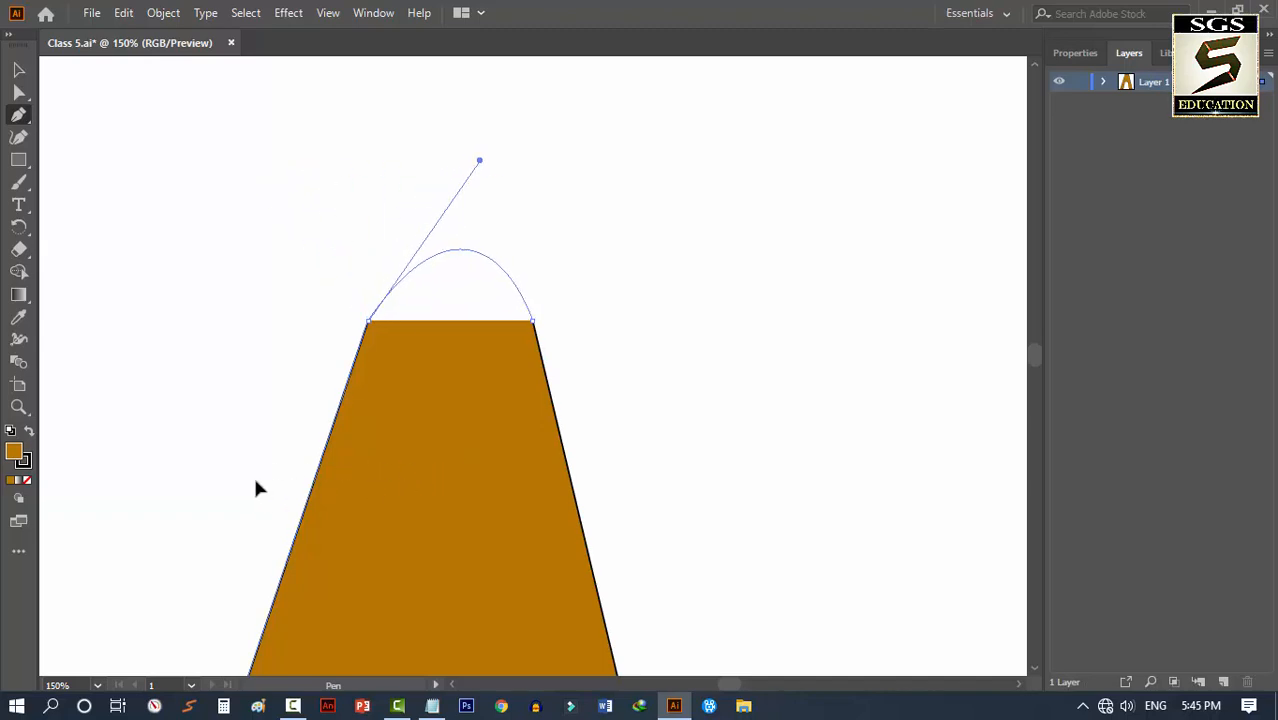
{"action": "left_click_drag", "start_coordinate": [255, 482], "coordinate": [281, 478]}
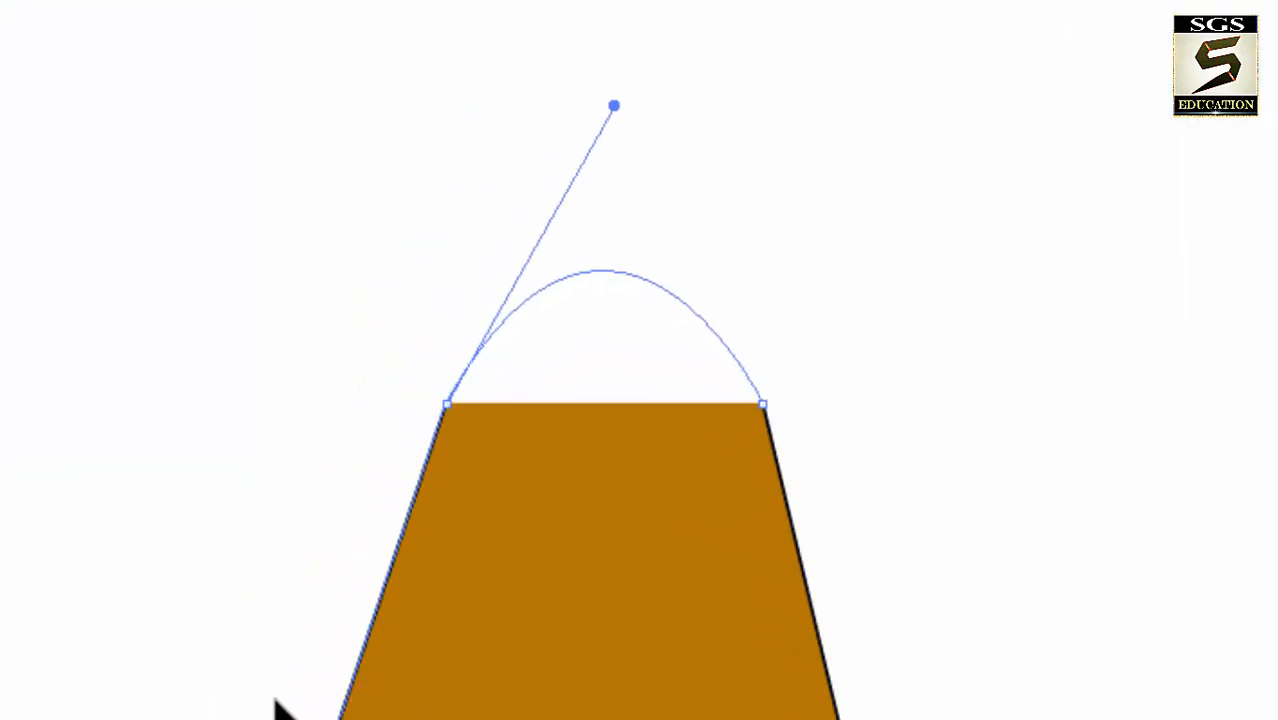
{"action": "left_click_drag", "start_coordinate": [276, 700], "coordinate": [328, 598]}
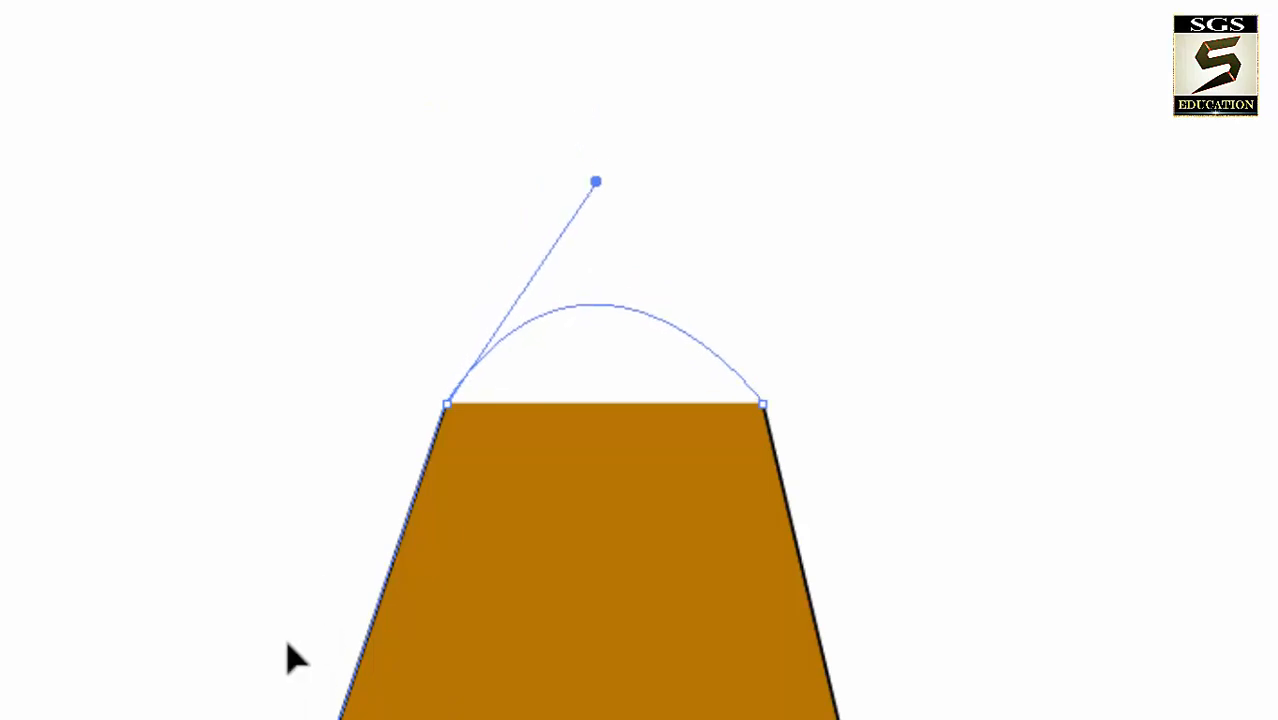
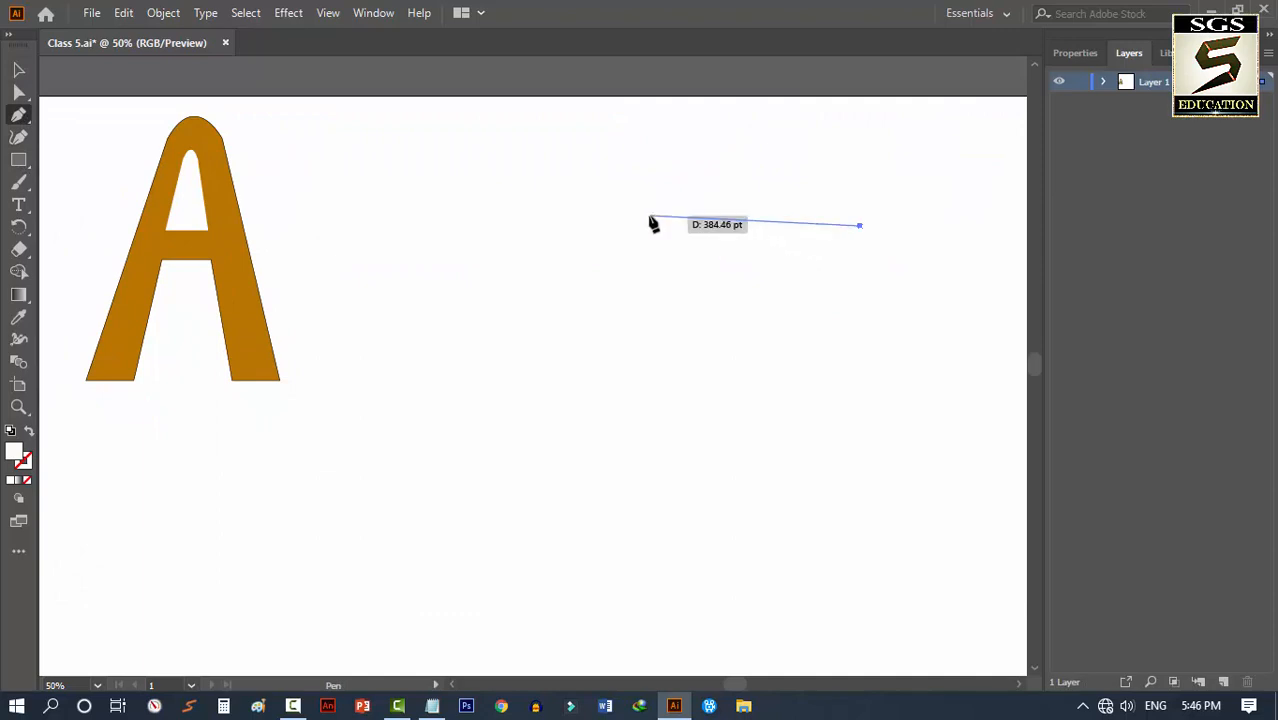
Draw a closed, rounded four-anchor shape with the Pen tool beside the letter A, its upper two anchors about 384 pt apart
{"action": "left_click_drag", "start_coordinate": [649, 215], "coordinate": [560, 323]}
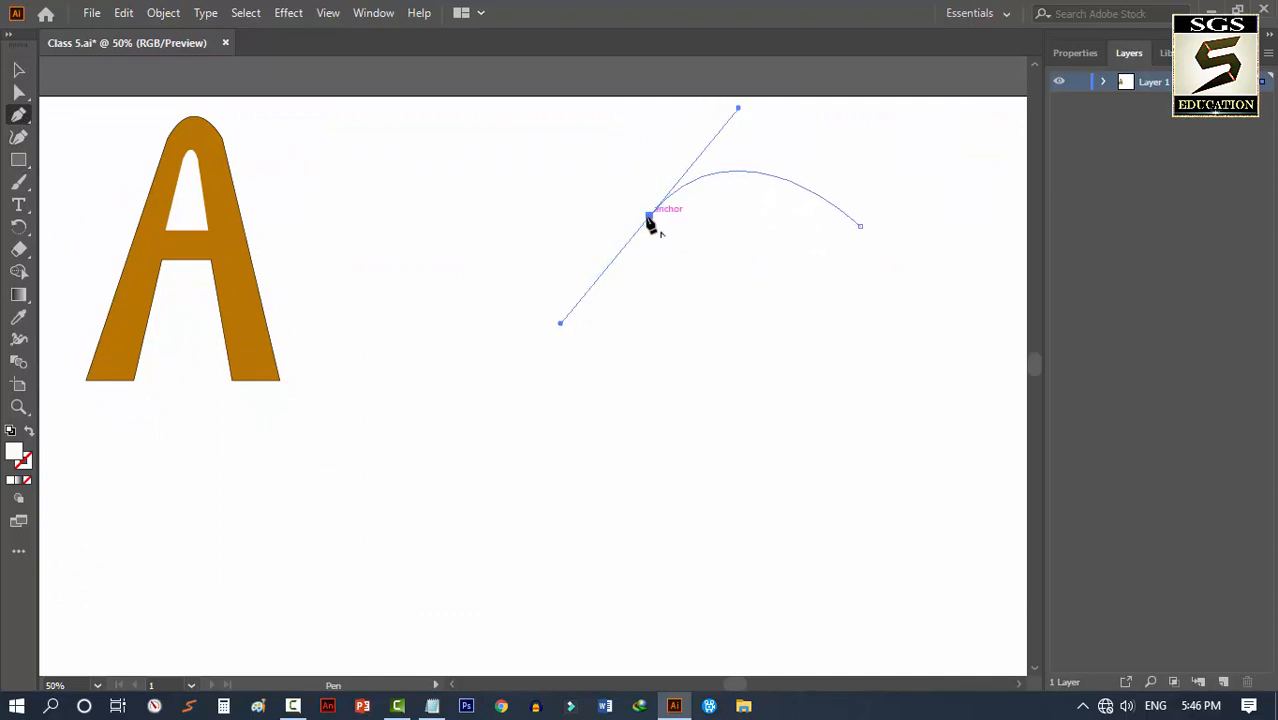
{"action": "left_click", "coordinate": [649, 216]}
{"action": "left_click_drag", "start_coordinate": [612, 408], "coordinate": [687, 510]}
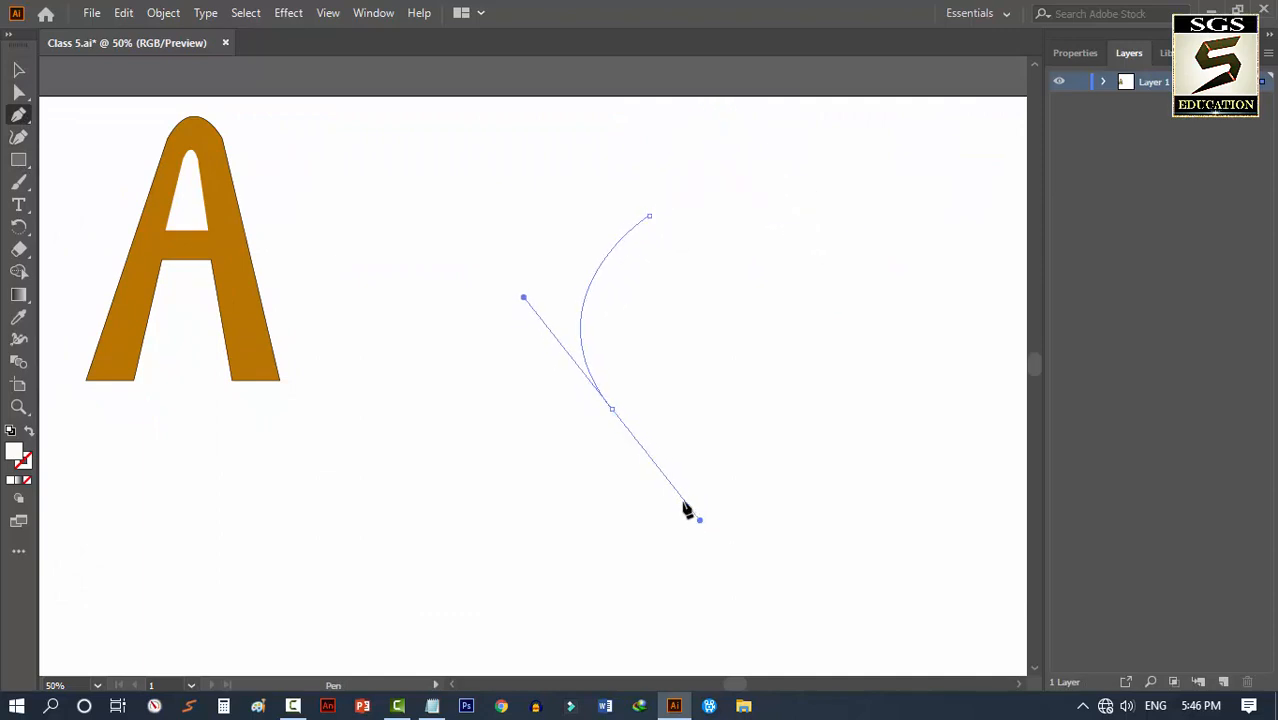
{"action": "left_click", "coordinate": [612, 410]}
{"action": "left_click_drag", "start_coordinate": [856, 497], "coordinate": [965, 382]}
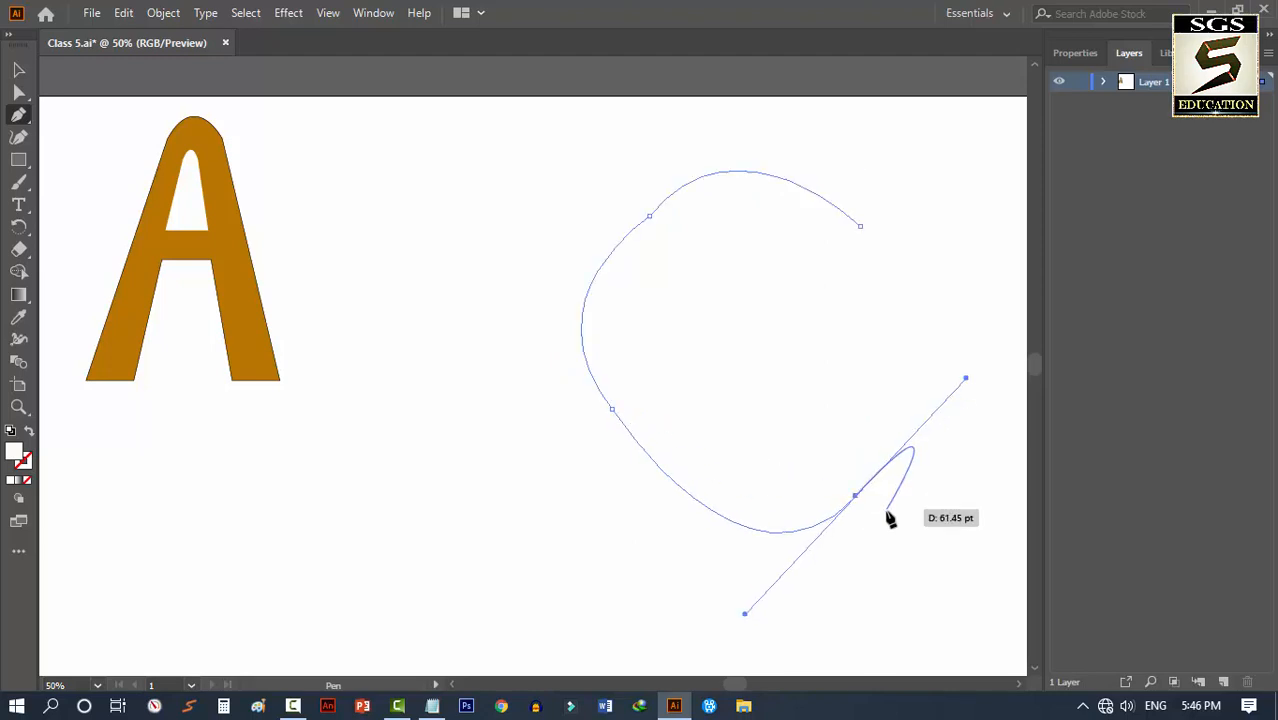
{"action": "left_click", "coordinate": [856, 497]}
{"action": "left_click_drag", "start_coordinate": [862, 226], "coordinate": [648, 97]}
{"action": "key", "text": "ctrl+z"}
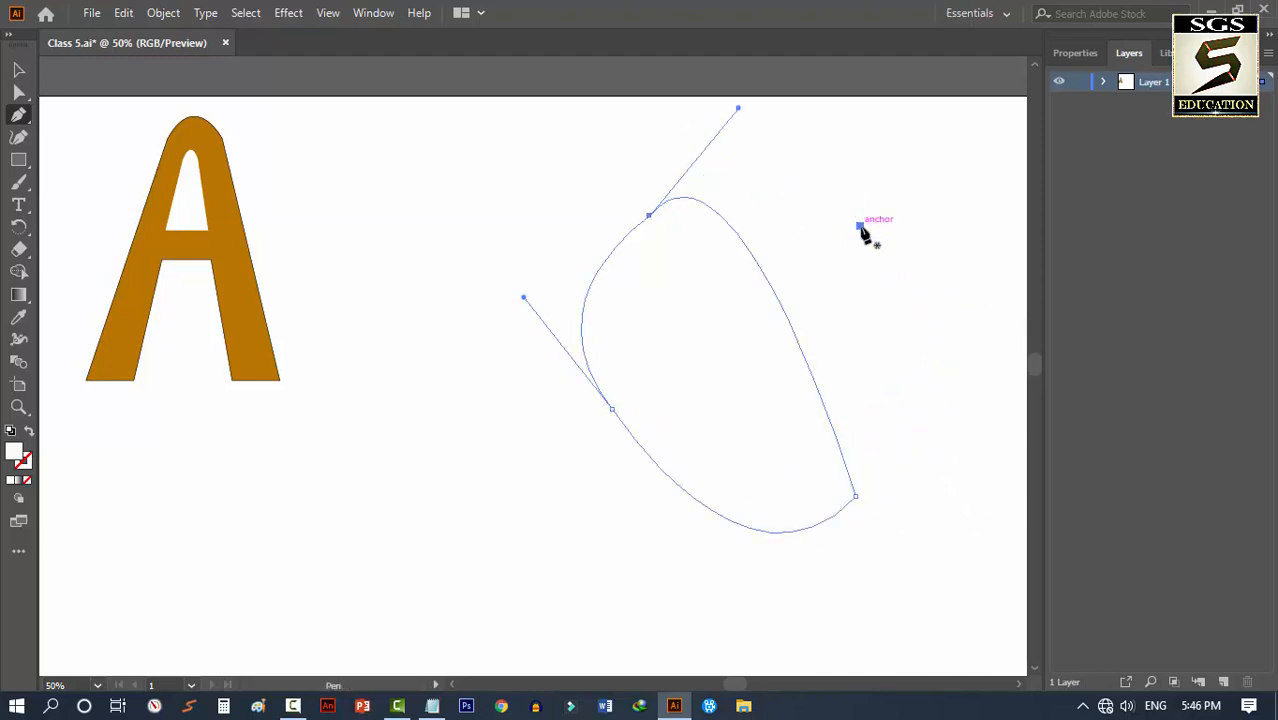
{"action": "key", "text": "ctrl+shift+z"}
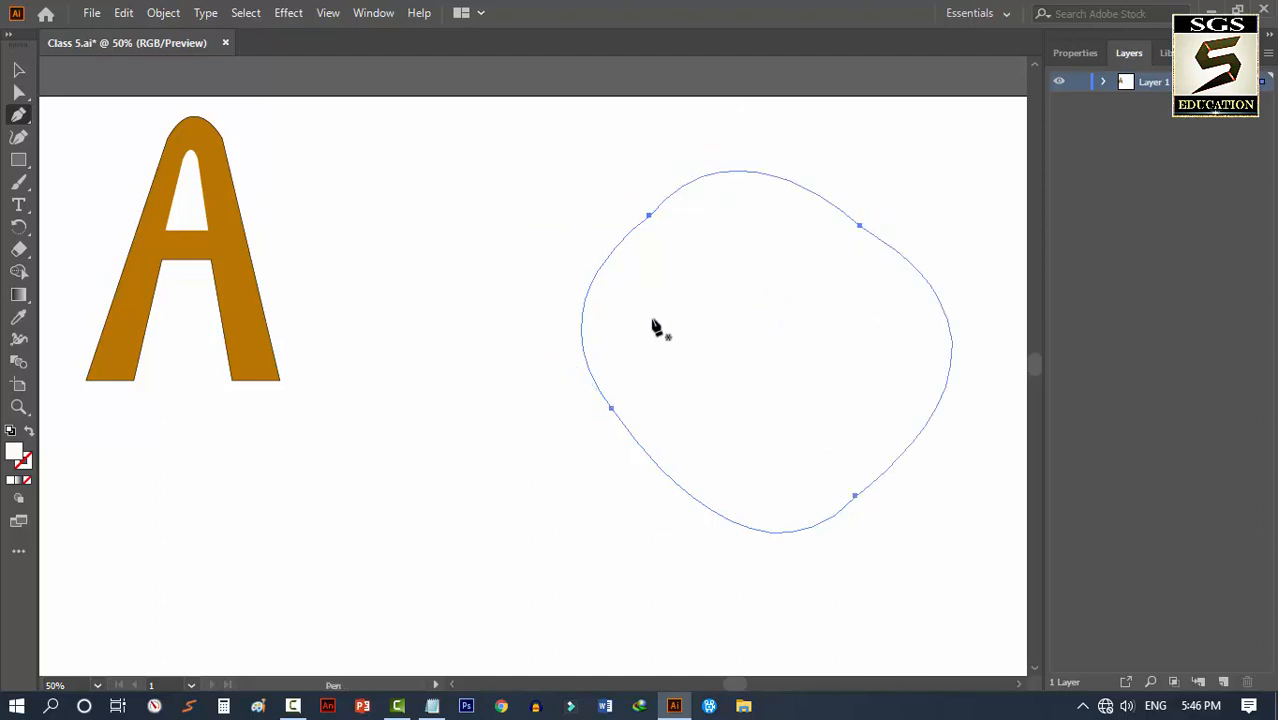
Fill the rounded shape with dark grey #352E2E and move it over the artboard's upper-right corner, partly off the artboard
{"action": "double_click", "coordinate": [20, 456]}
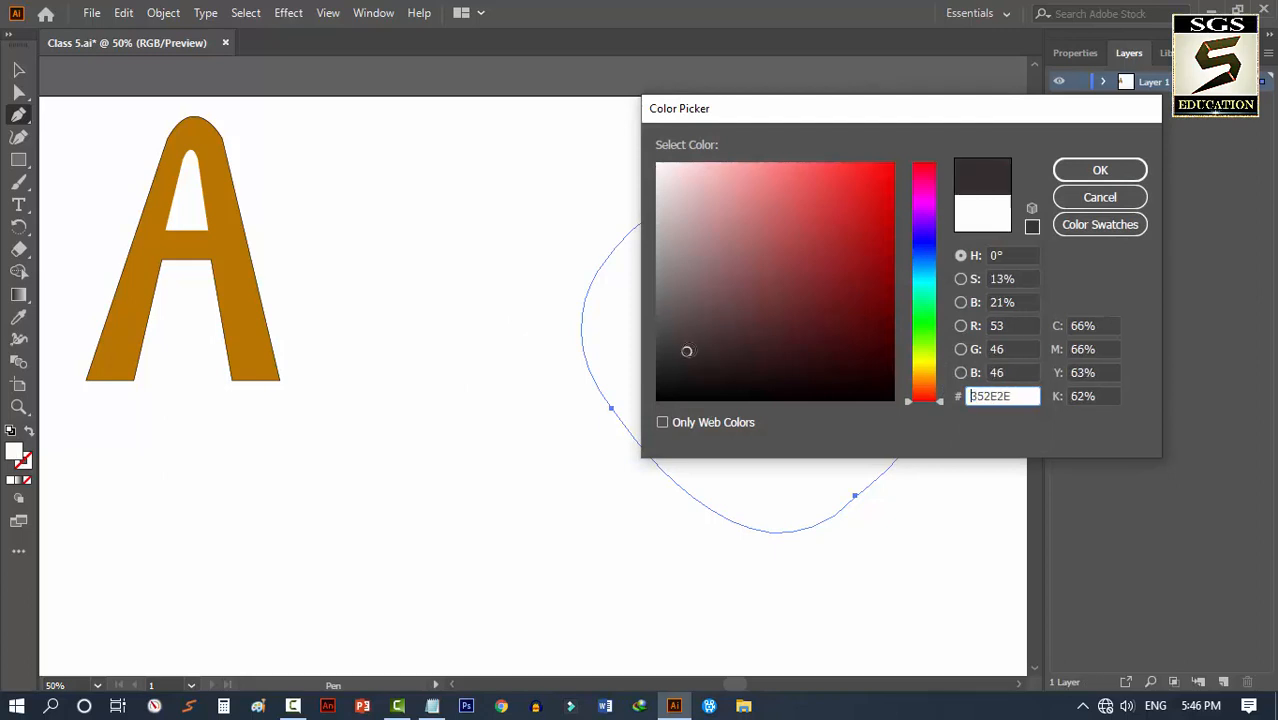
{"action": "left_click", "coordinate": [1100, 171]}
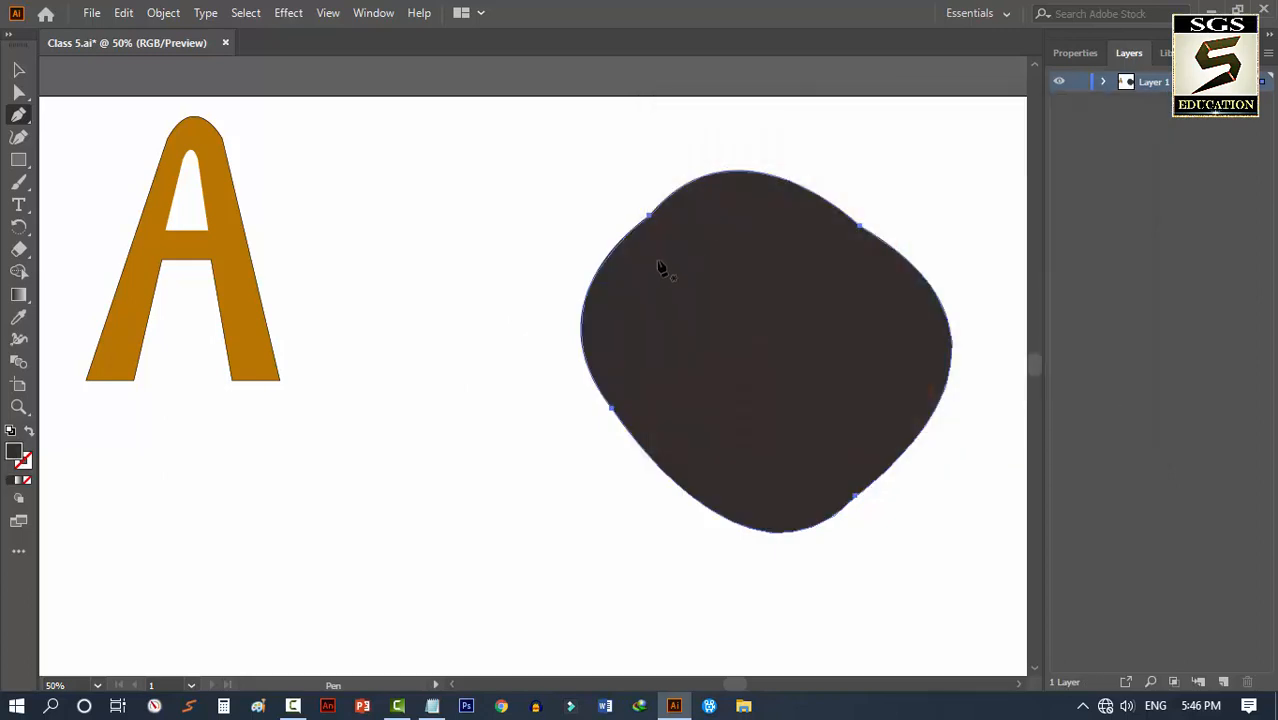
{"action": "key", "text": "ctrl+minus"}
{"action": "key", "text": "ctrl+minus"}
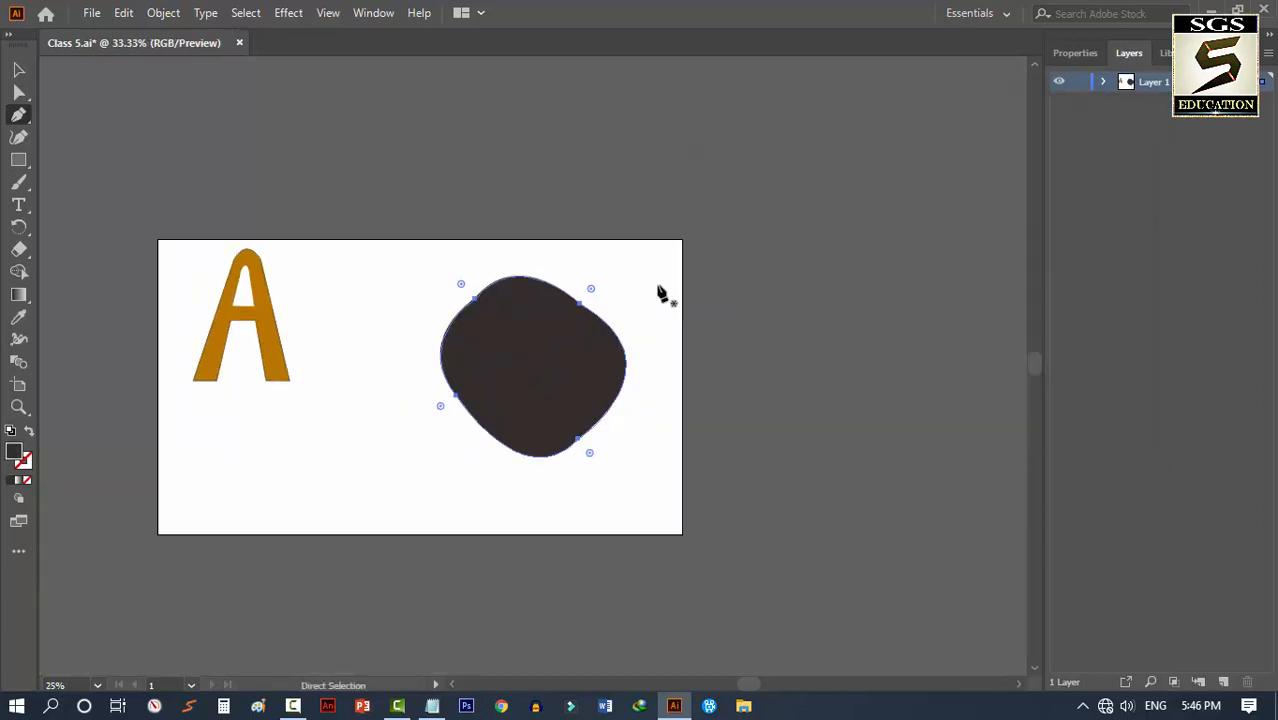
{"action": "key", "text": "ctrl+plus"}
{"action": "left_click_drag", "start_coordinate": [349, 463], "coordinate": [465, 422]}
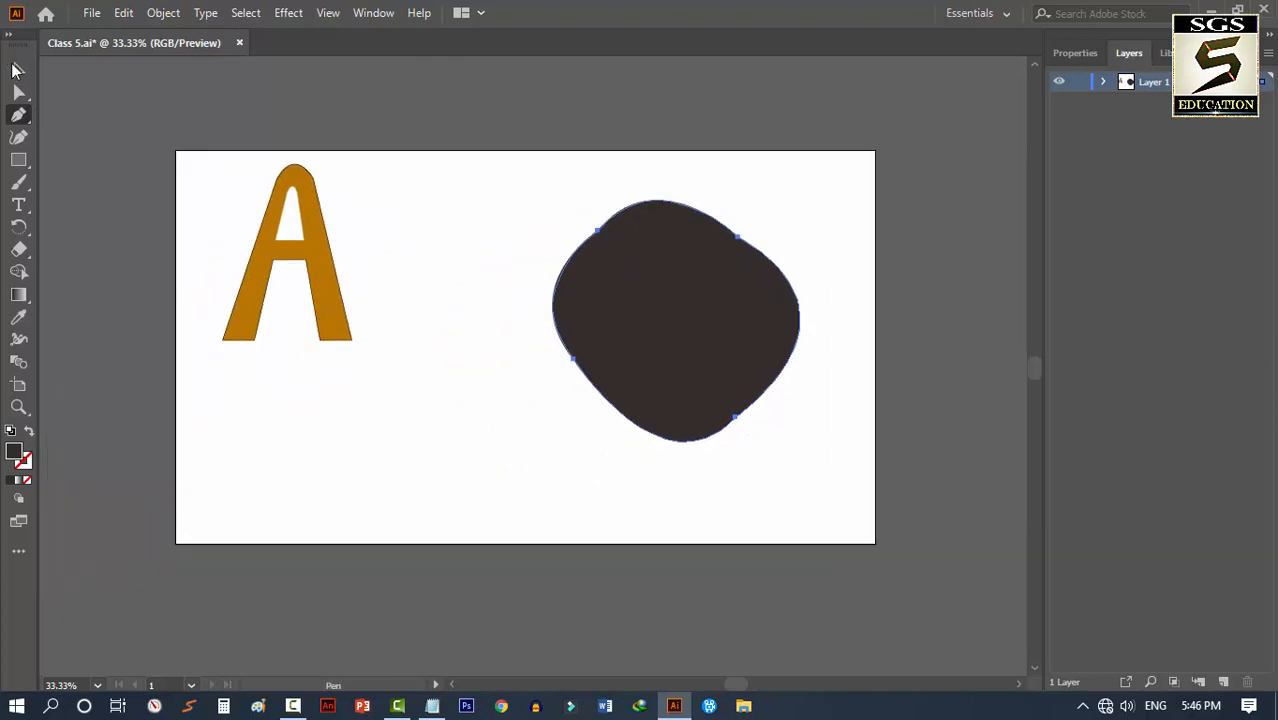
{"action": "left_click", "coordinate": [16, 70]}
{"action": "left_click_drag", "start_coordinate": [676, 308], "coordinate": [820, 196]}
{"action": "left_click", "coordinate": [447, 229]}
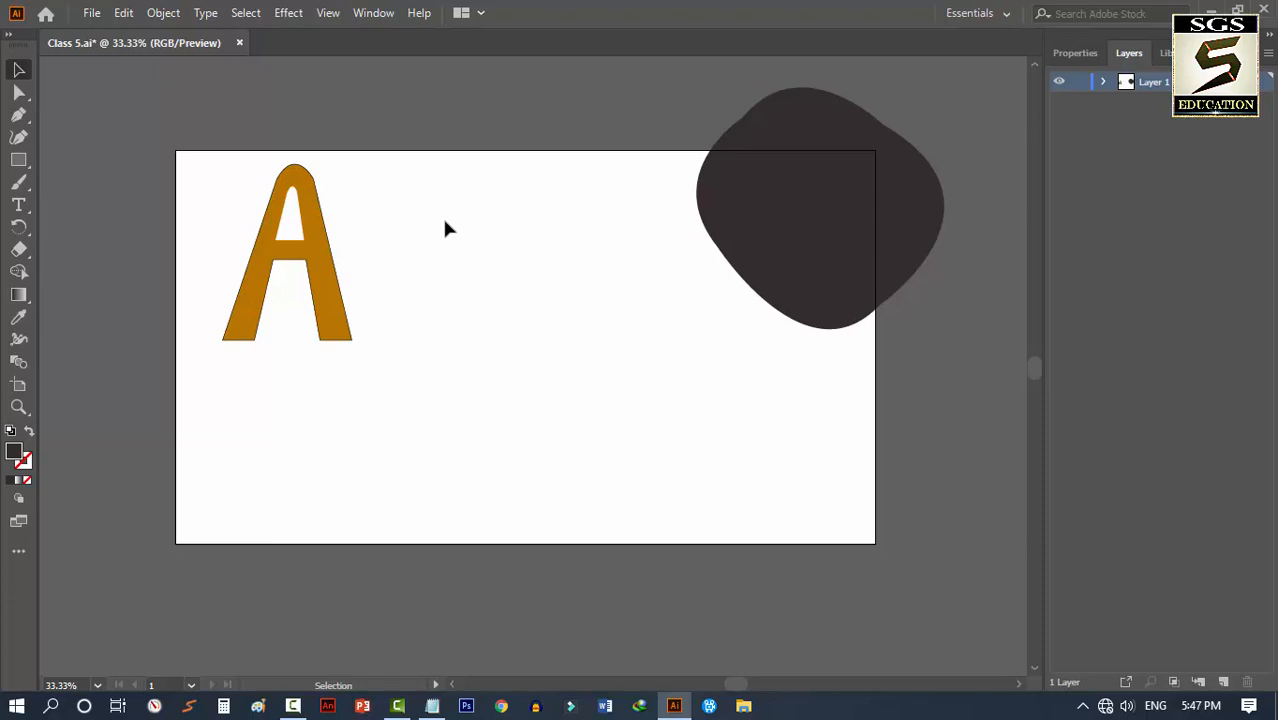
Place the myhumor-logo image from the desktop into the document, enlarge it to about the artboard's height and centre it
{"action": "key", "text": "super+d"}
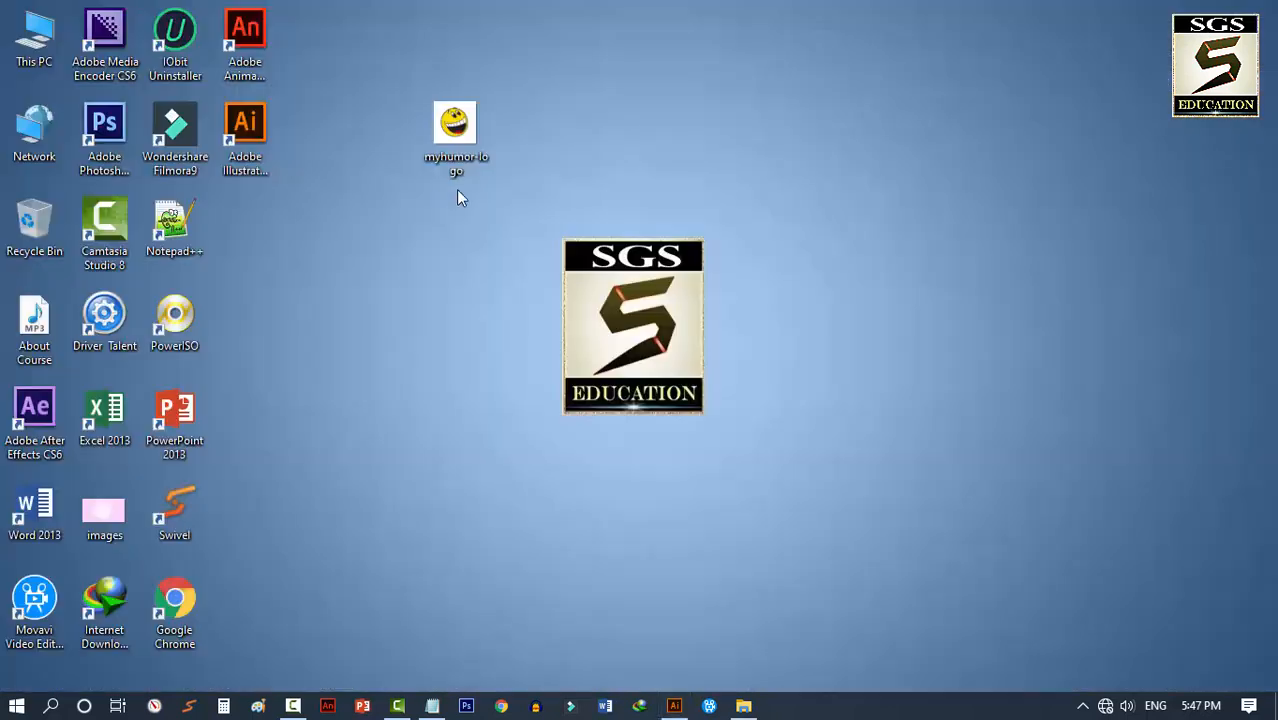
{"action": "left_click_drag", "start_coordinate": [458, 124], "coordinate": [506, 316]}
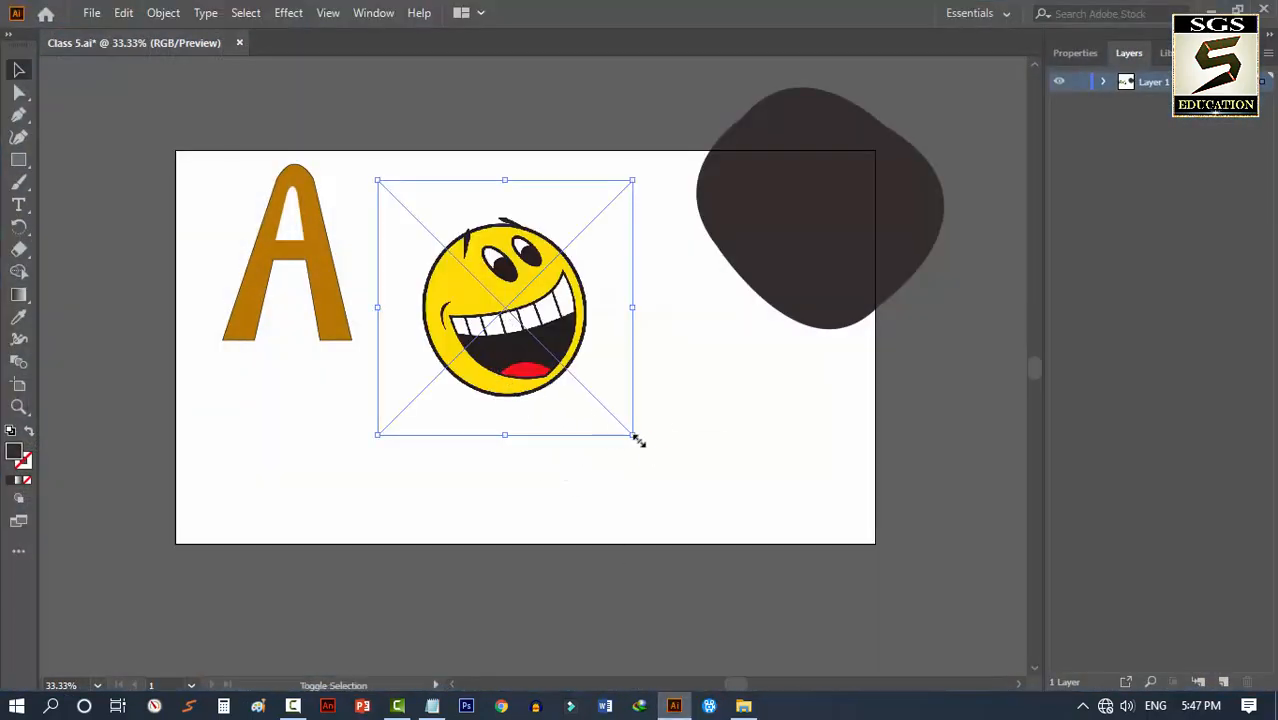
{"action": "left_click_drag", "start_coordinate": [635, 437], "coordinate": [728, 530]}
{"action": "left_click_drag", "start_coordinate": [456, 350], "coordinate": [414, 304]}
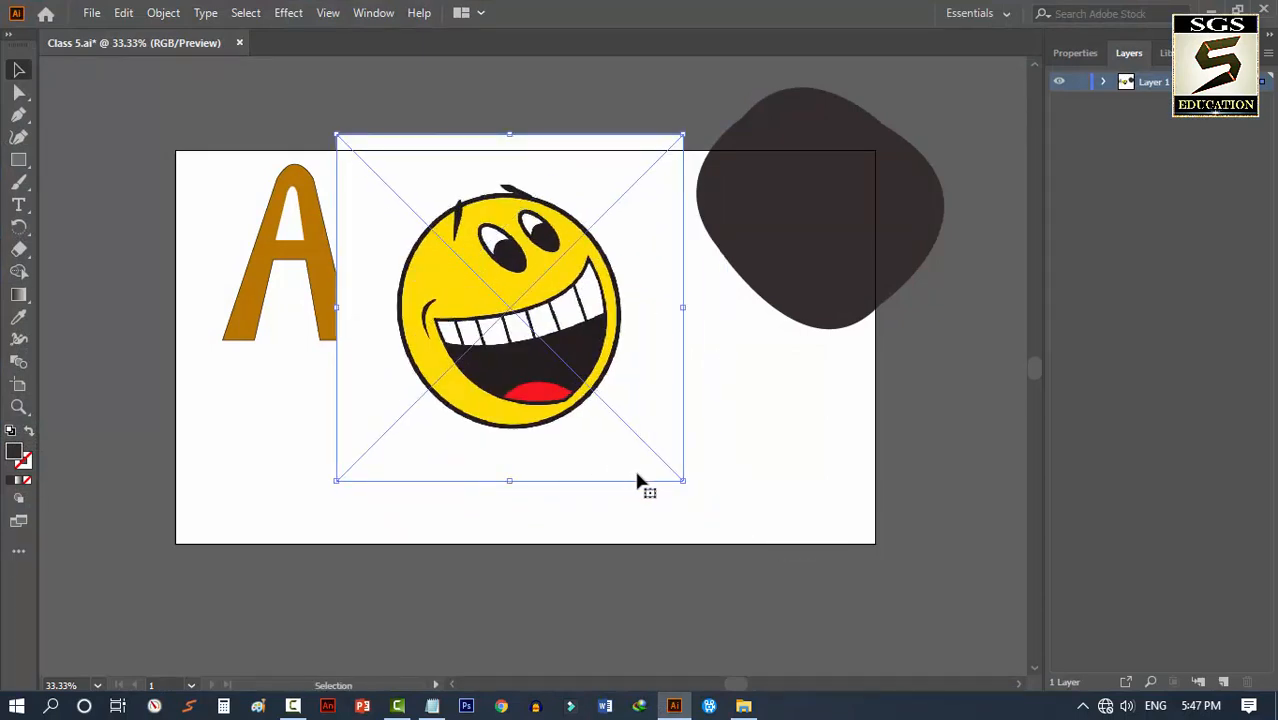
{"action": "left_click_drag", "start_coordinate": [683, 481], "coordinate": [745, 540]}
{"action": "left_click_drag", "start_coordinate": [600, 418], "coordinate": [580, 428]}
{"action": "left_click", "coordinate": [808, 378]}
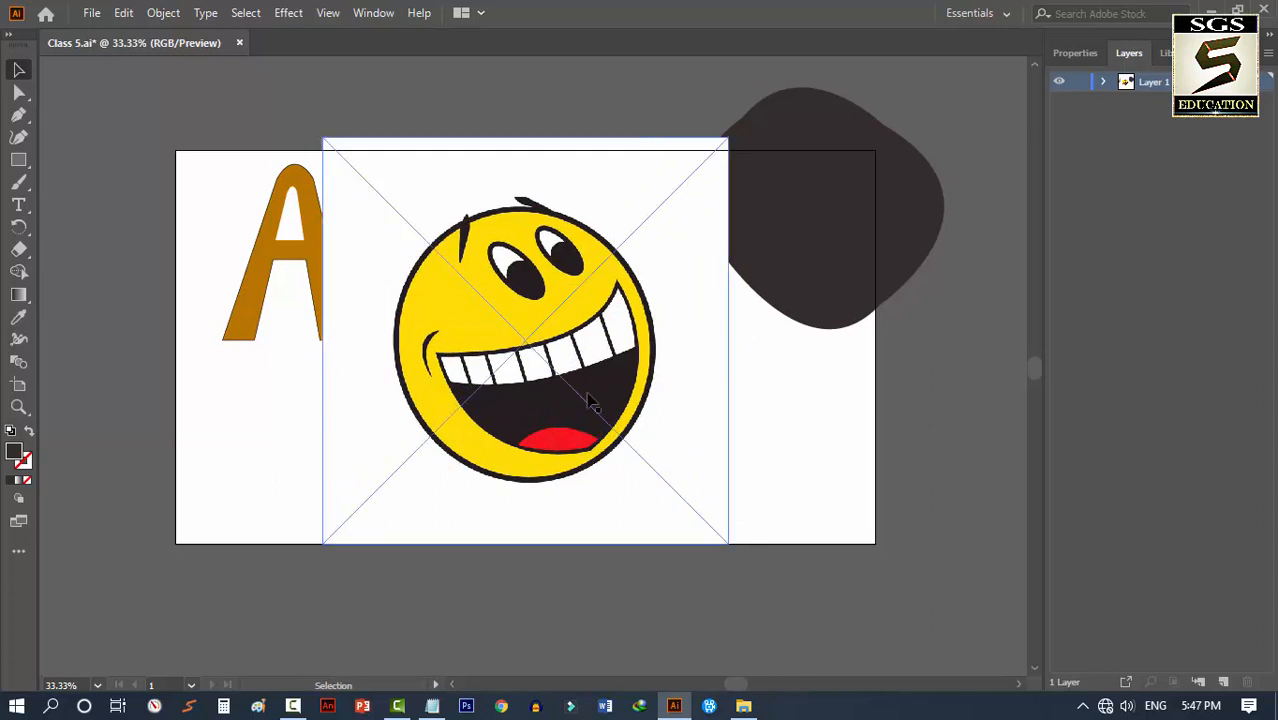
Cut the smiley image from Layer 1 and create a new layer above it
{"action": "key", "text": "Delete"}
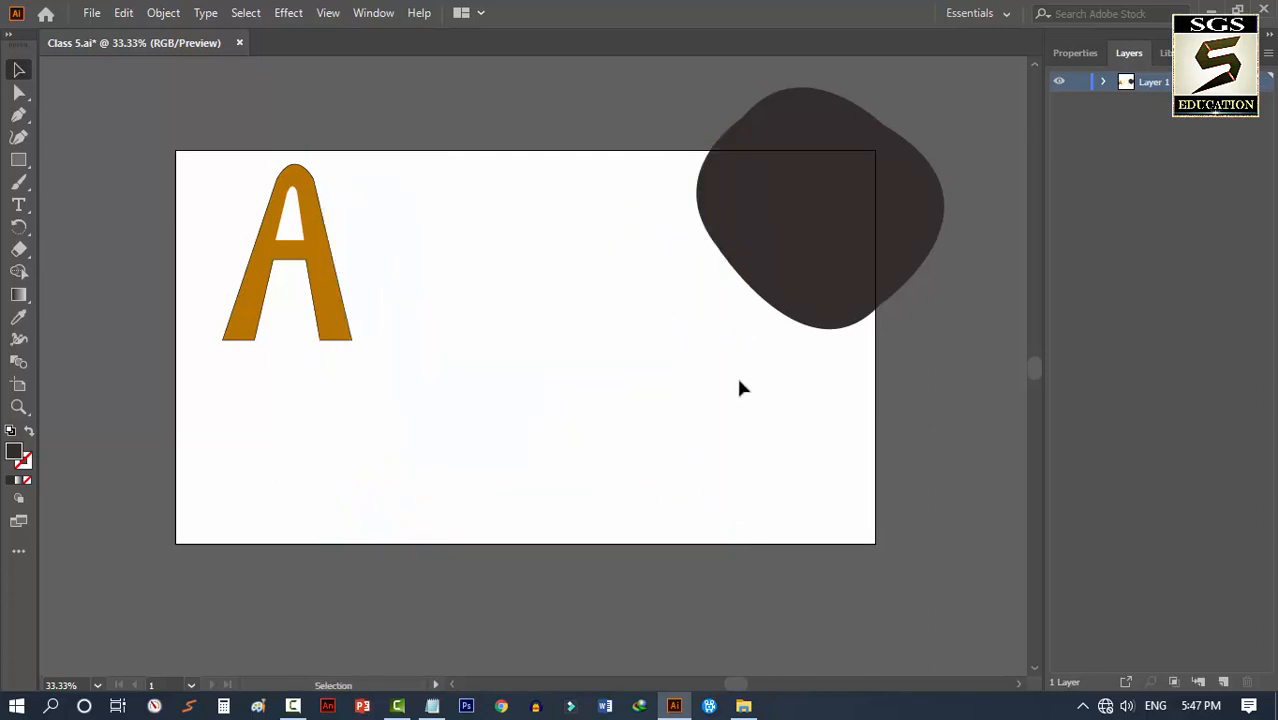
{"action": "left_click", "coordinate": [1222, 681]}
{"action": "left_click", "coordinate": [1228, 681]}
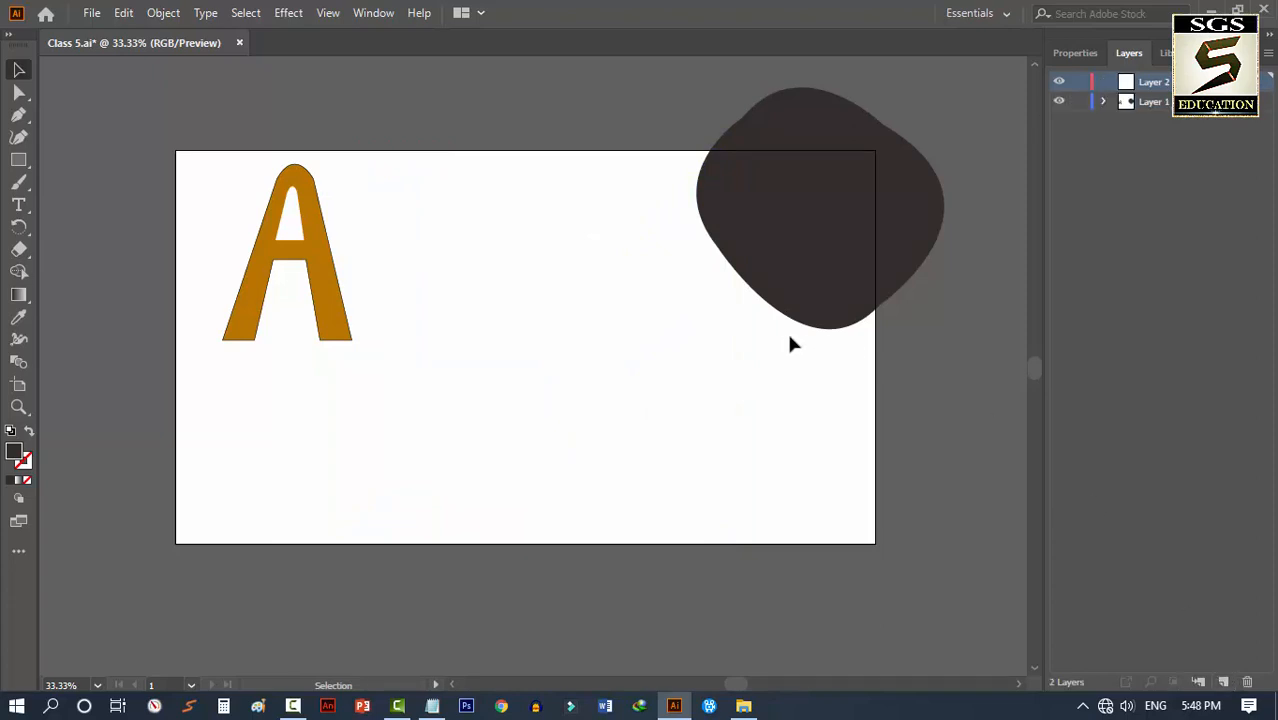
{"action": "key", "text": "ctrl+v"}
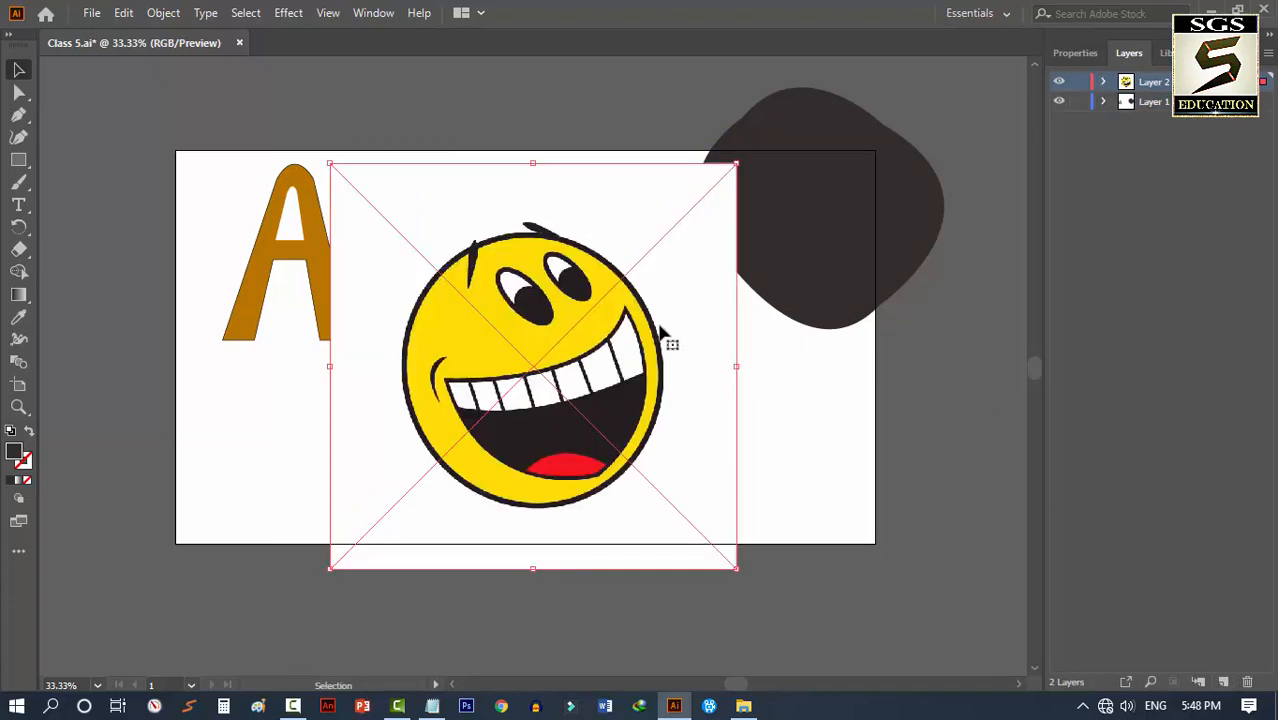
{"action": "left_click_drag", "start_coordinate": [618, 364], "coordinate": [617, 350]}
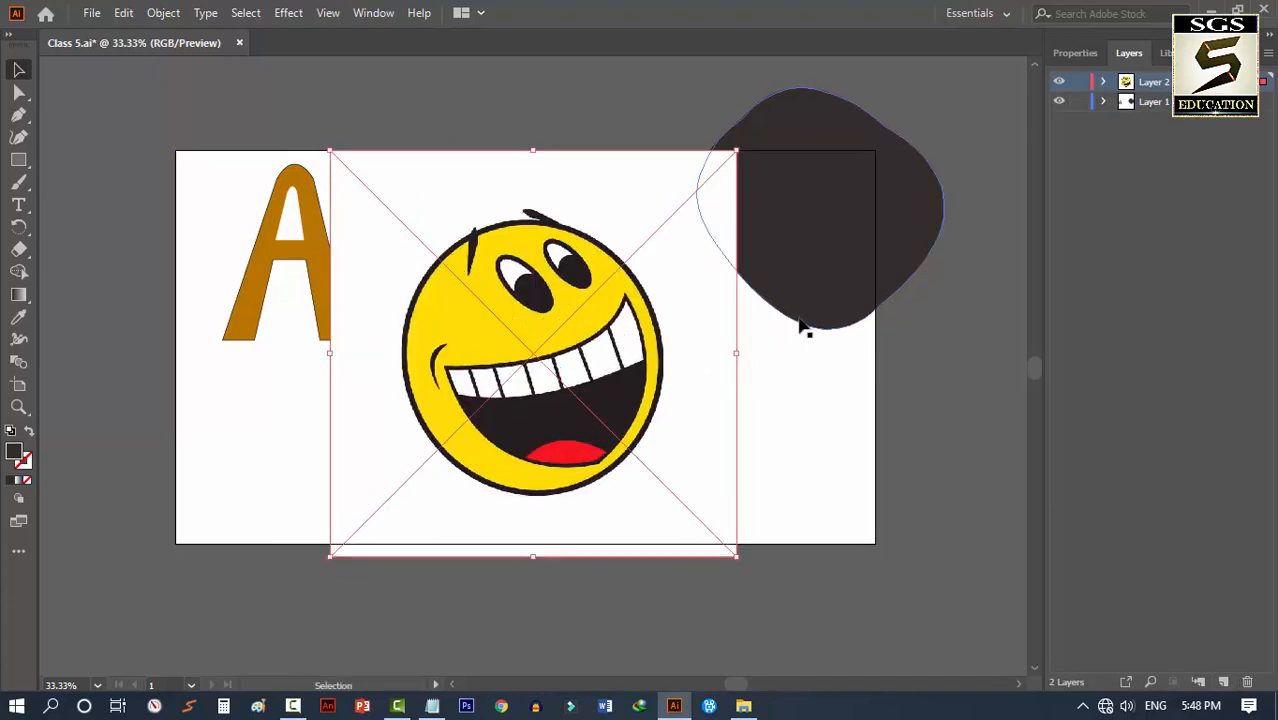
{"action": "key", "text": "ctrl+z"}
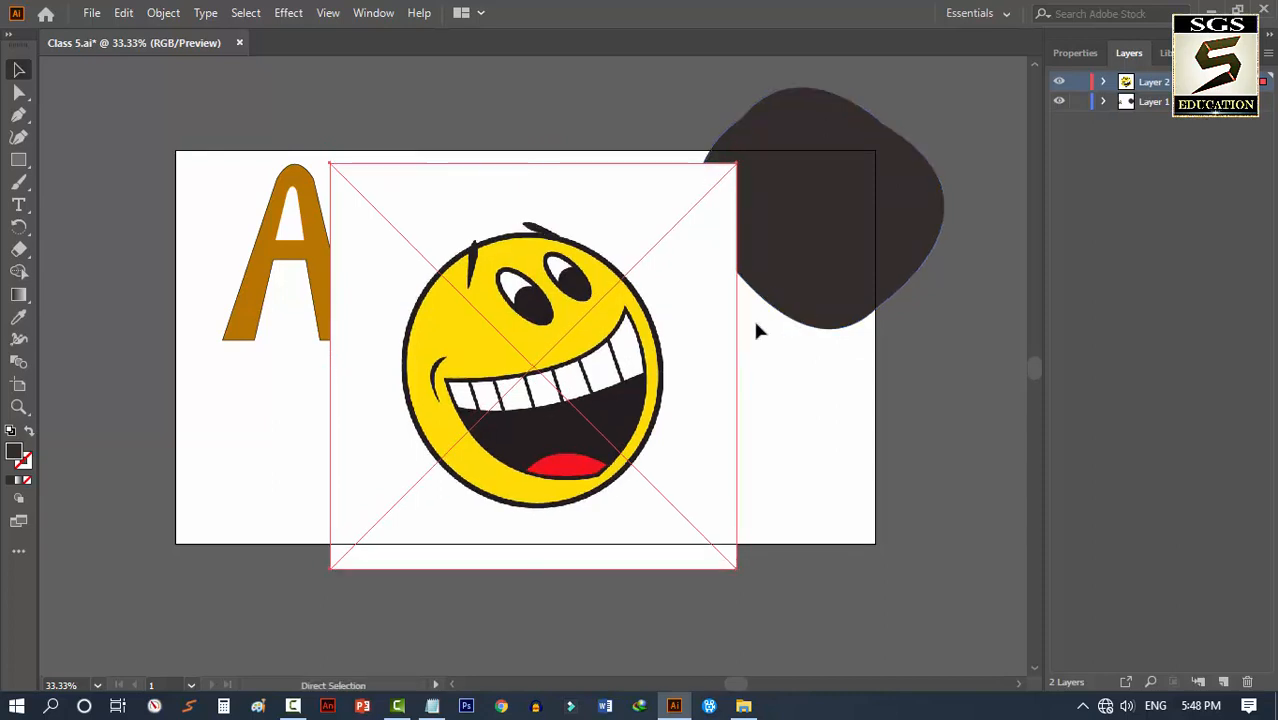
{"action": "key", "text": "ctrl+z"}
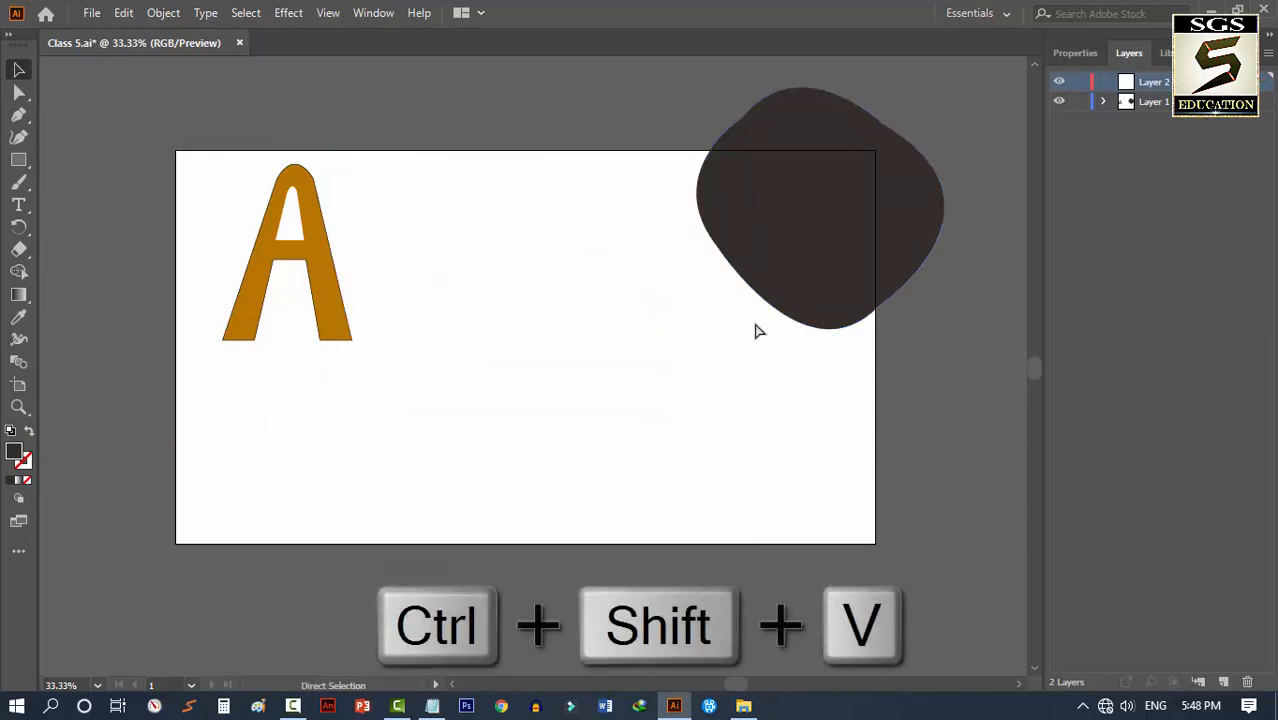
Paste the smiley image in its original place on Layer 2 and lock that layer
{"action": "key", "text": "ctrl+shift+v"}
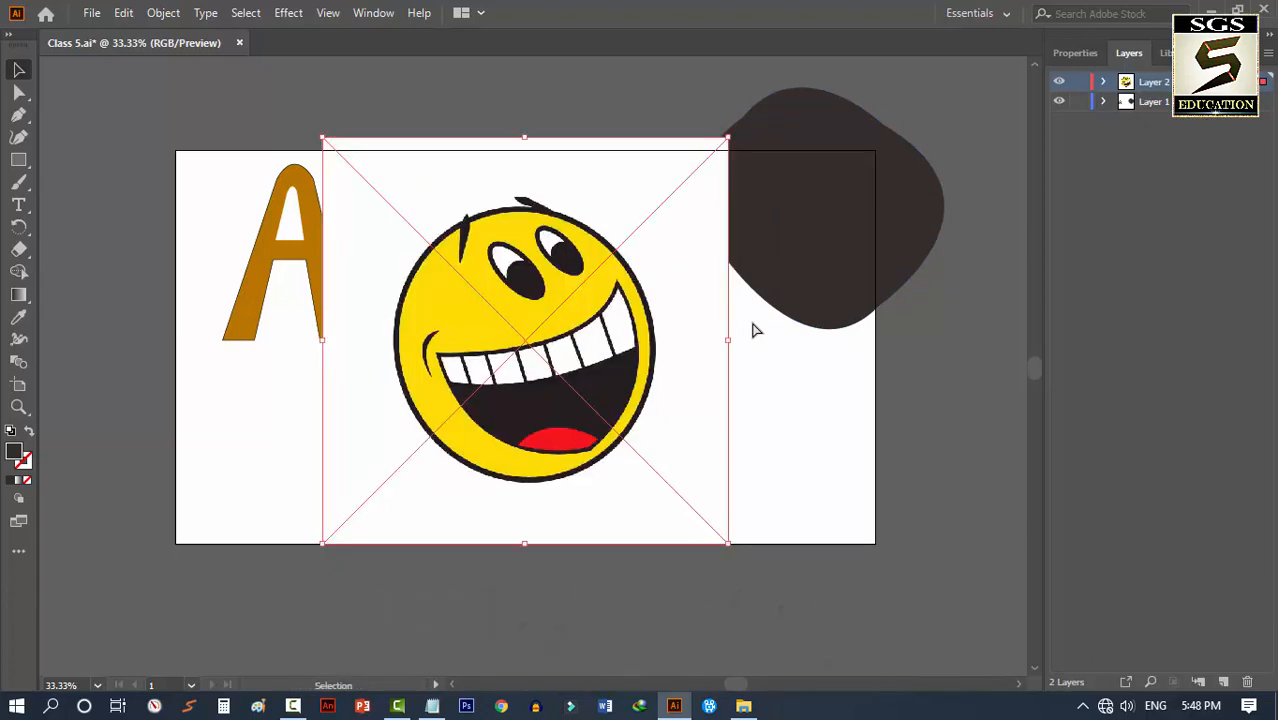
{"action": "left_click", "coordinate": [813, 365]}
{"action": "left_click", "coordinate": [1079, 82]}
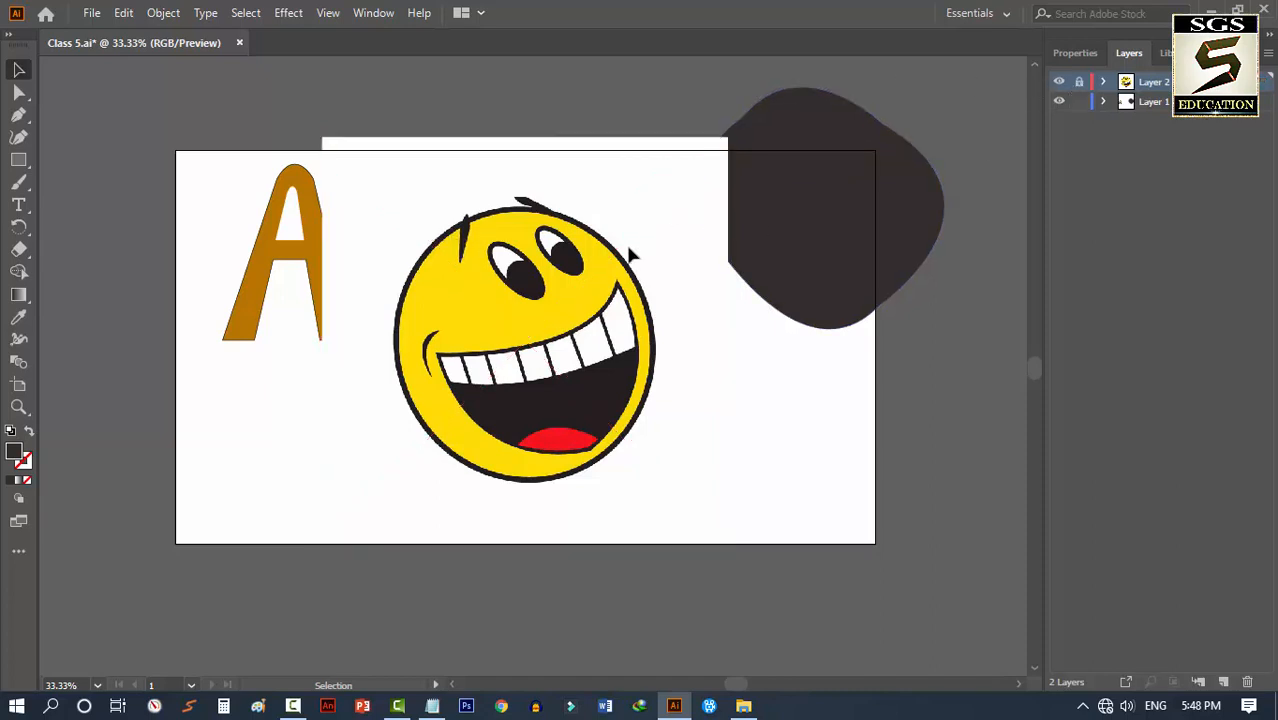
Activate the Pen tool and create another new layer above the locked image layer for tracing
{"action": "scroll", "coordinate": [630, 255], "scroll_direction": "up", "scroll_amount": 2}
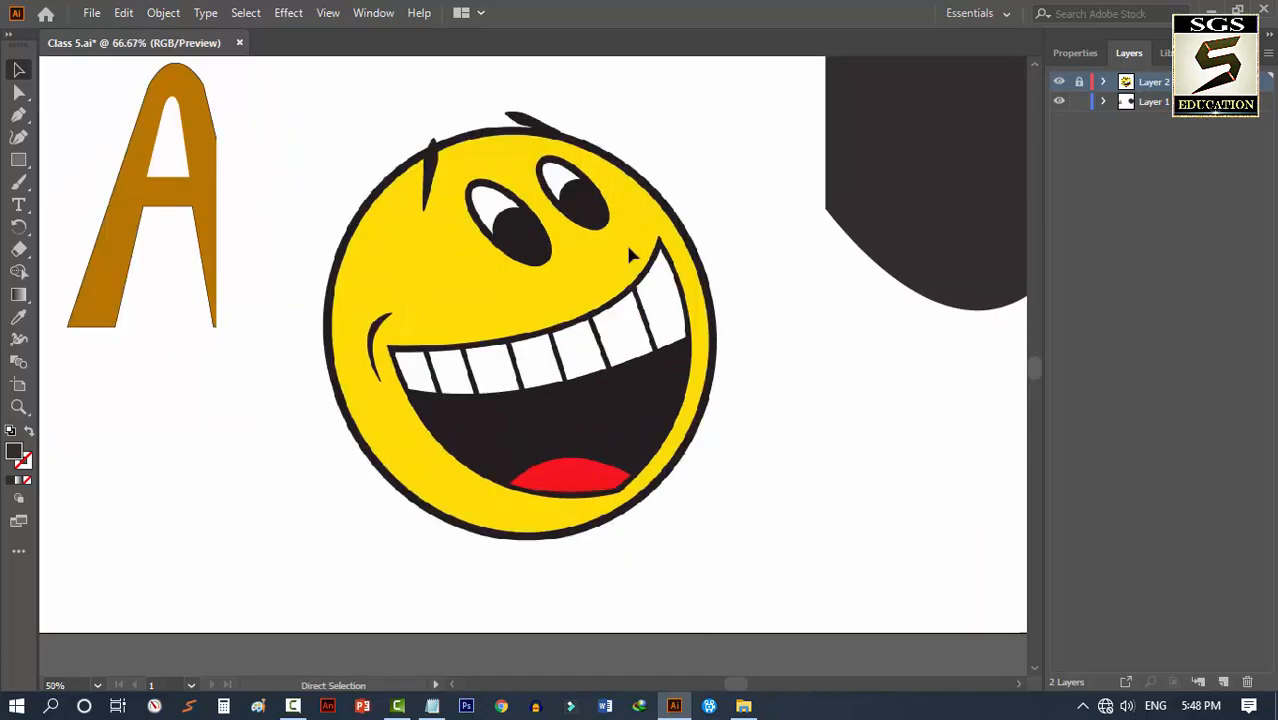
{"action": "scroll", "coordinate": [630, 255], "scroll_direction": "down", "scroll_amount": 1}
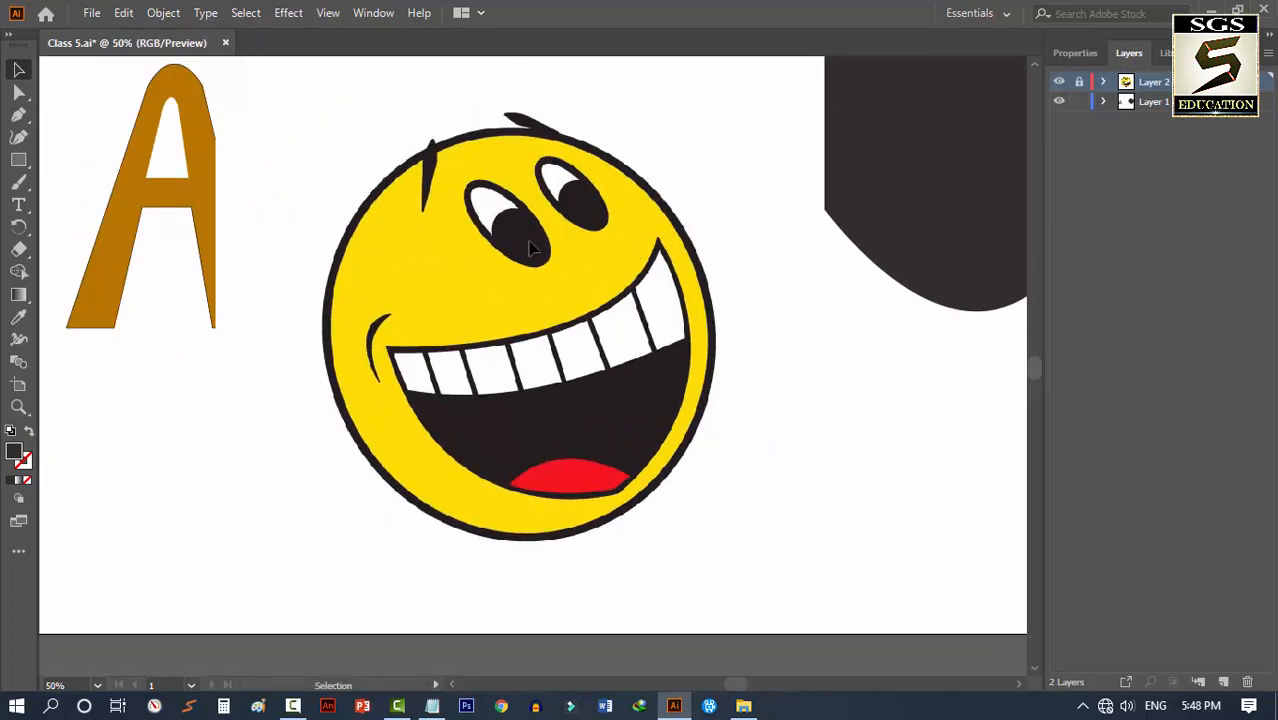
{"action": "left_click", "coordinate": [18, 114]}
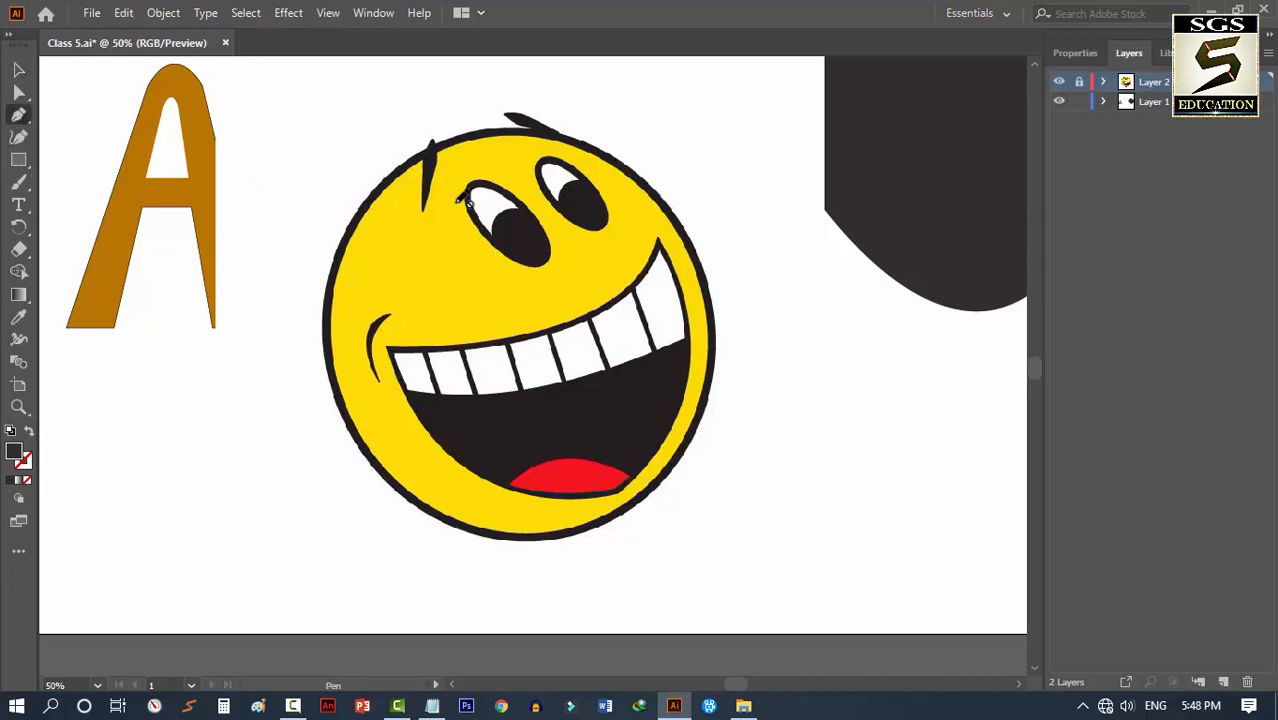
{"action": "left_click_drag", "start_coordinate": [18, 118], "coordinate": [72, 115]}
{"action": "left_click", "coordinate": [1223, 682]}
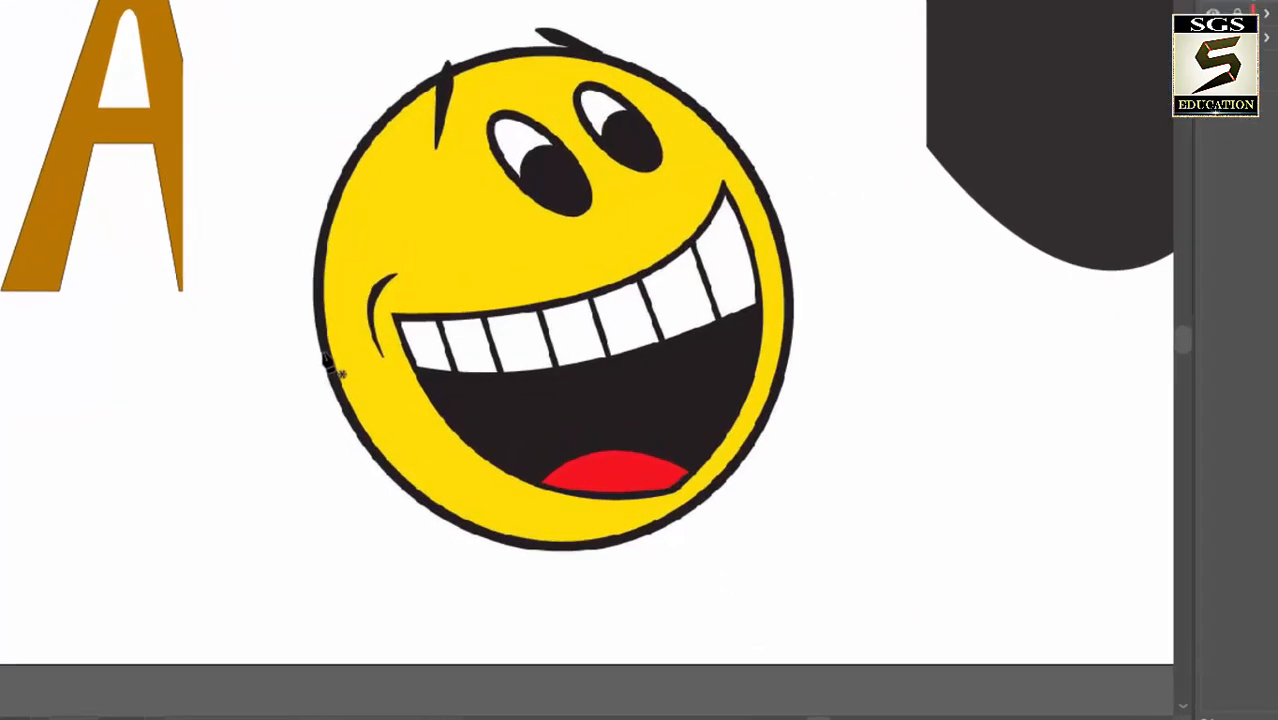
Trace the lower part of the smiley's outline with one curved Pen segment and remove the outgoing handle at its end anchor
{"action": "left_click", "coordinate": [327, 377]}
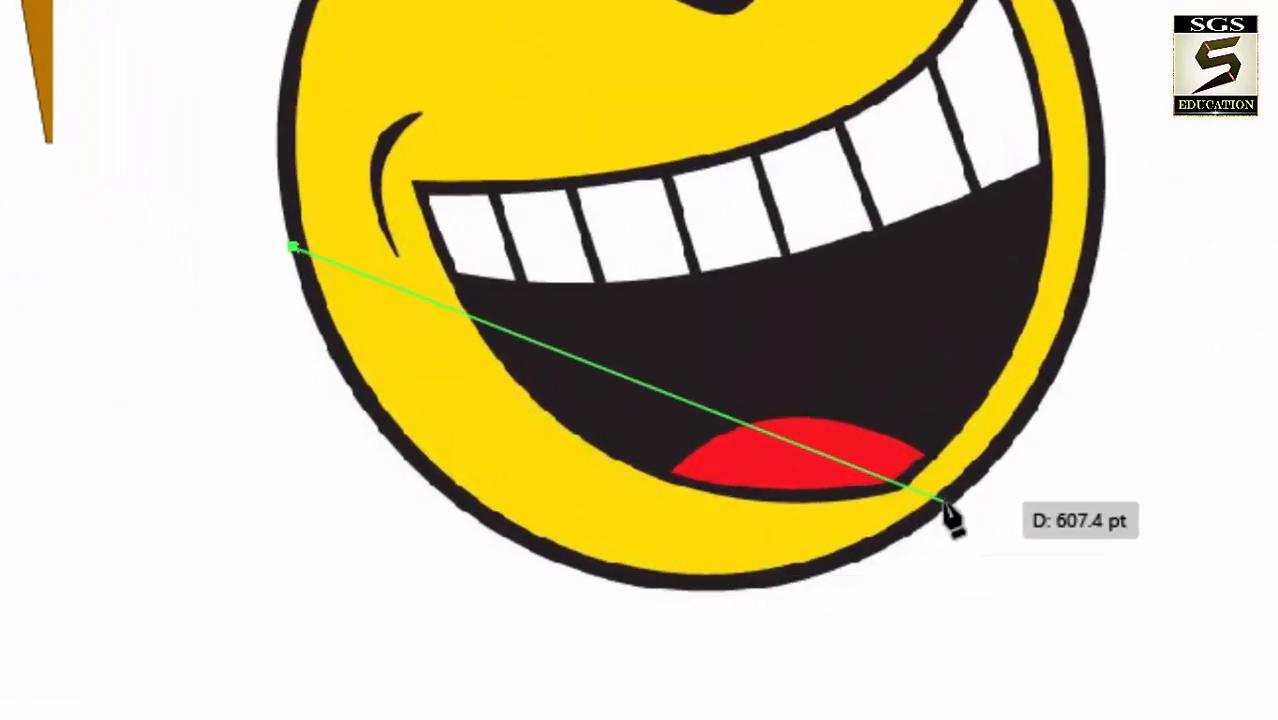
{"action": "left_click_drag", "start_coordinate": [945, 504], "coordinate": [1277, 312]}
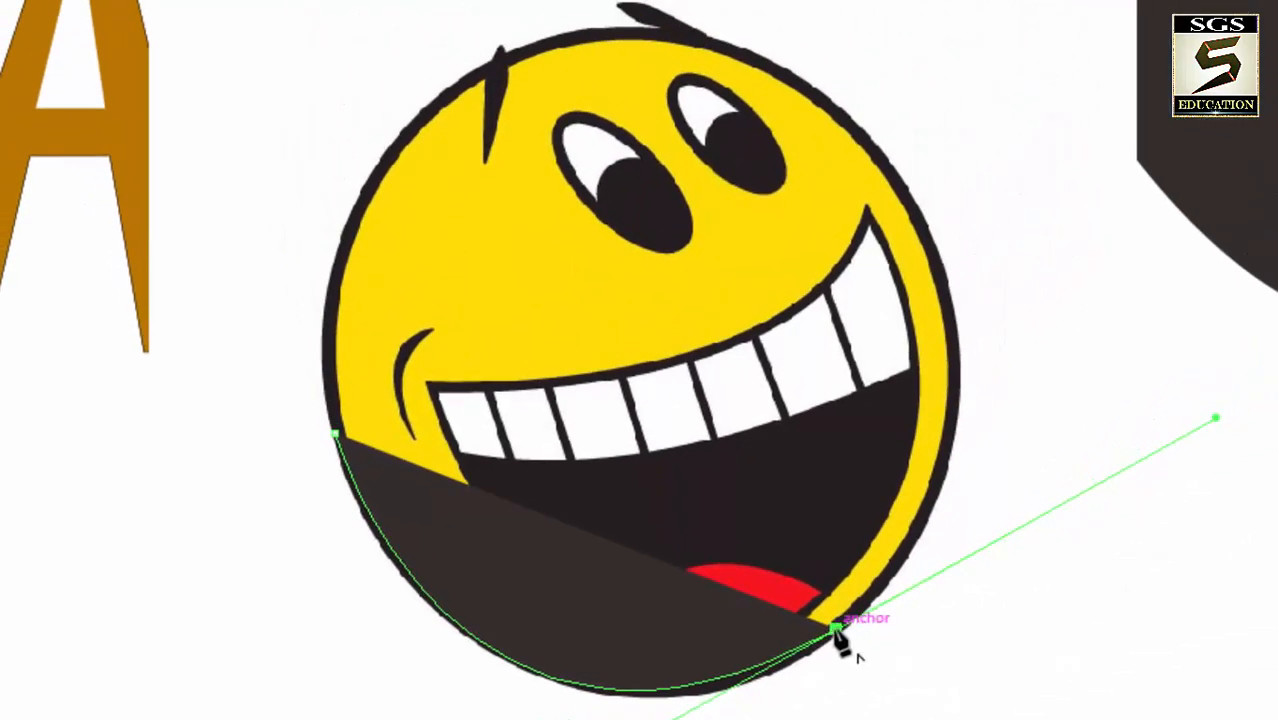
{"action": "left_click", "coordinate": [836, 629]}
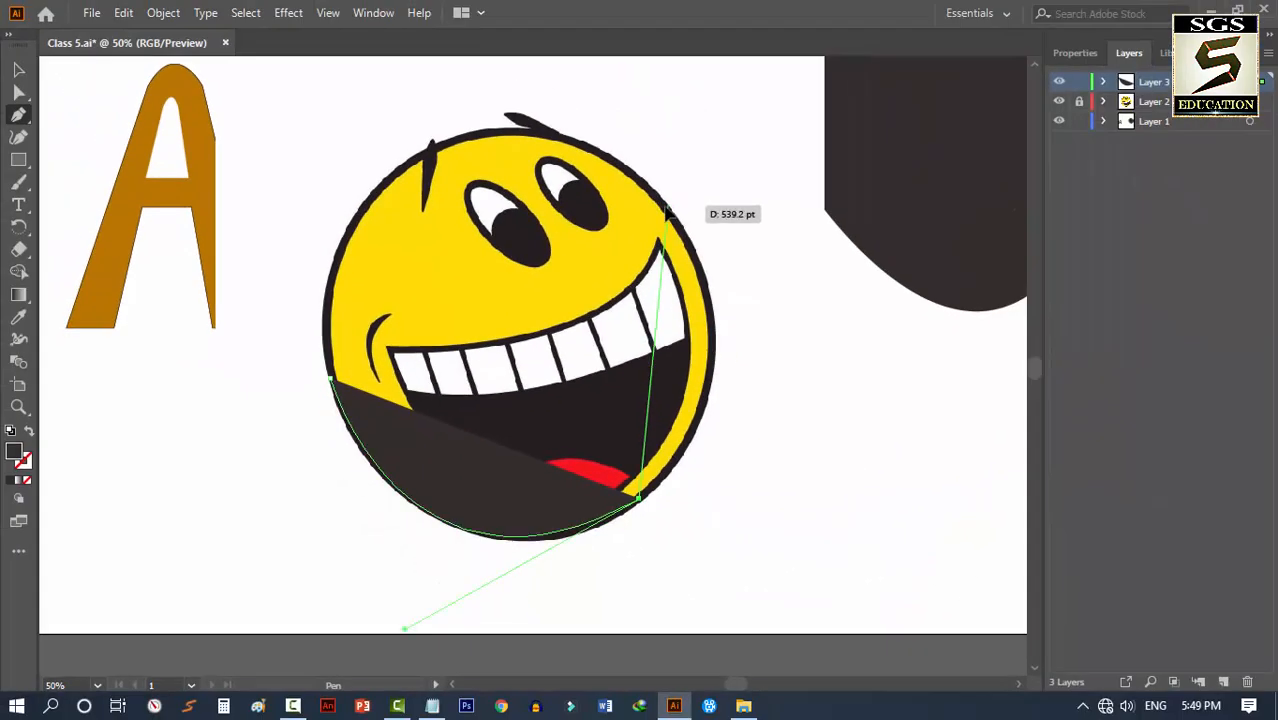
{"action": "left_click_drag", "start_coordinate": [665, 210], "coordinate": [557, 390]}
{"action": "scroll", "coordinate": [575, 400], "scroll_direction": "down", "scroll_amount": 5}
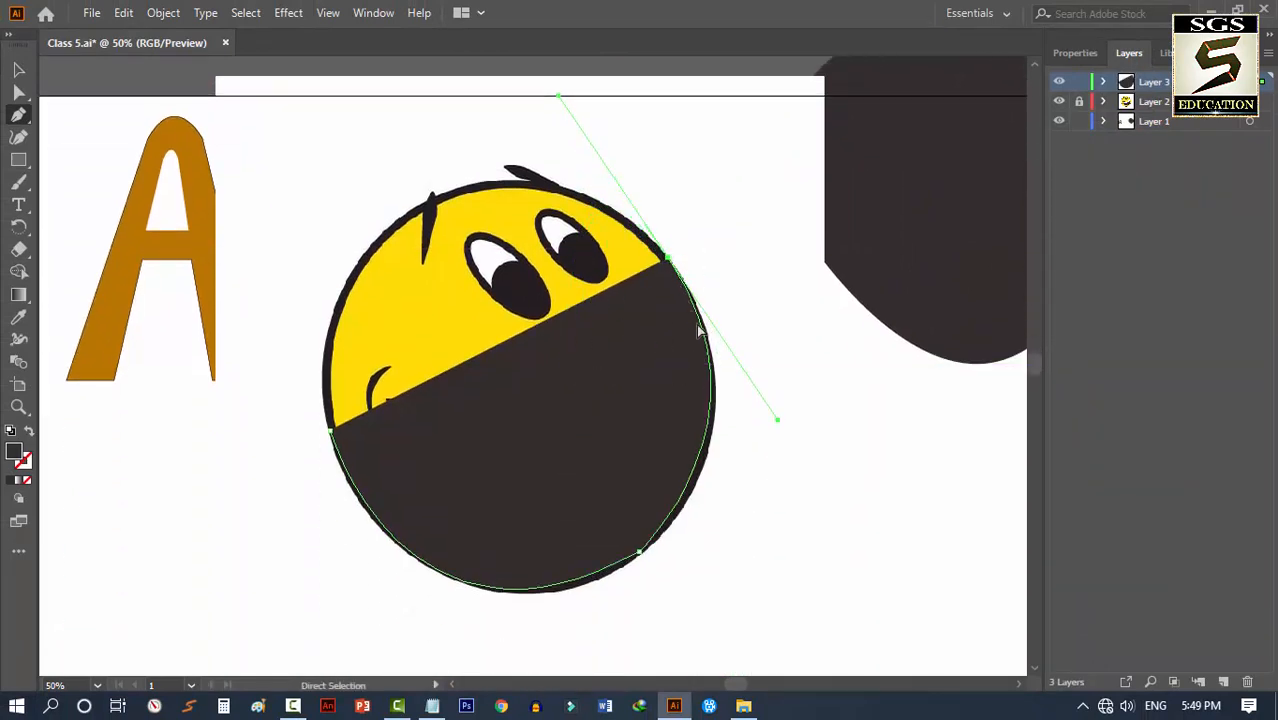
{"action": "key", "text": "ctrl+z"}
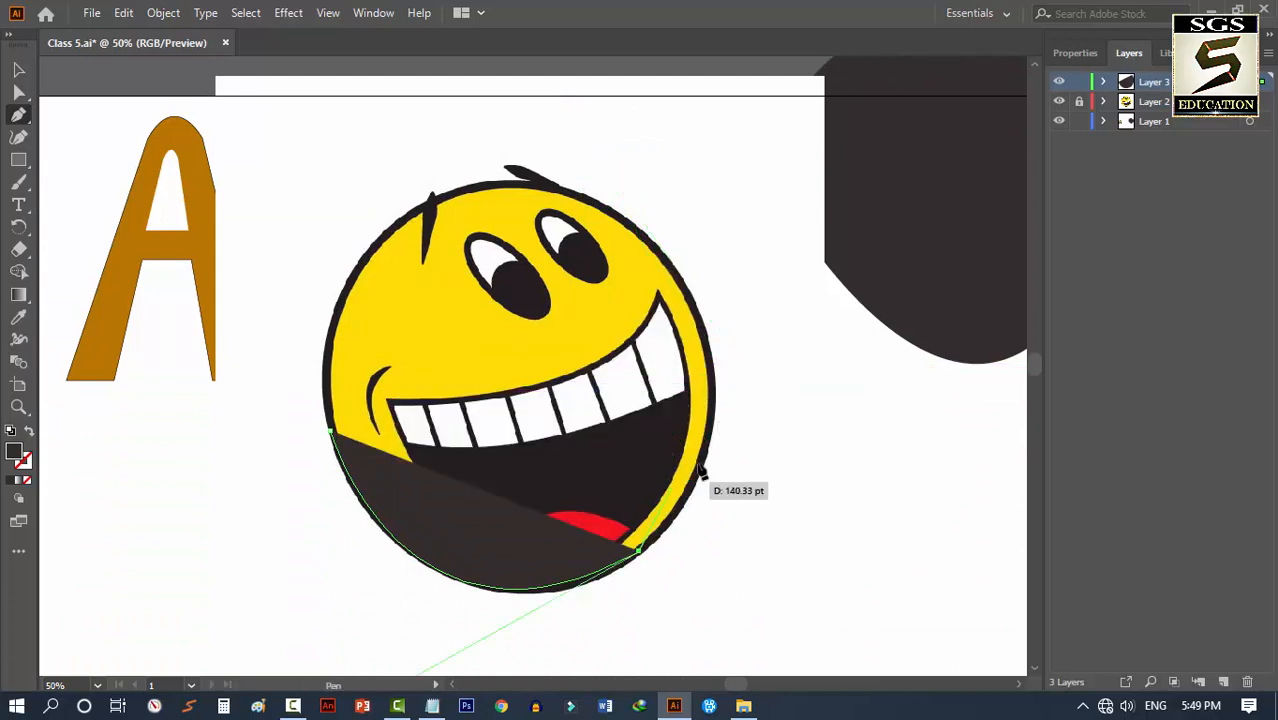
Trace the remaining smiley outline with curved Pen segments up the right side and over the top, closing the path at its starting anchor
{"action": "left_click_drag", "start_coordinate": [712, 406], "coordinate": [726, 286]}
{"action": "left_click", "coordinate": [712, 405]}
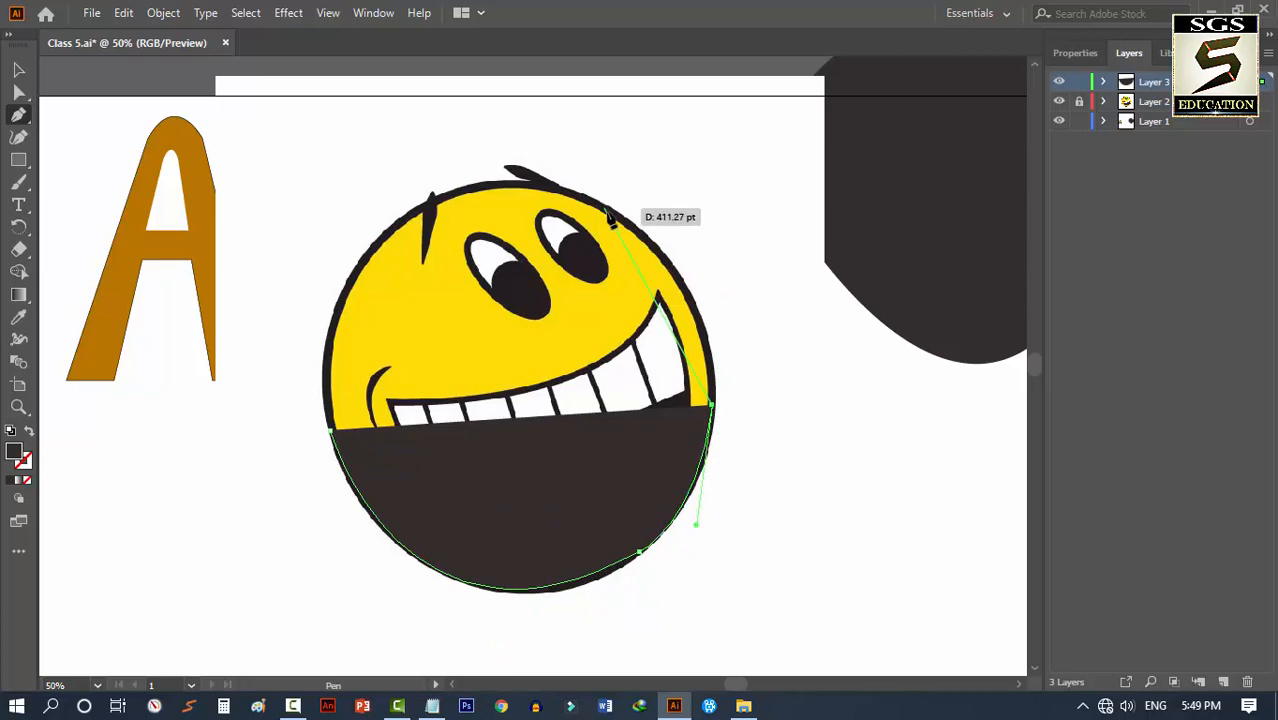
{"action": "left_click_drag", "start_coordinate": [610, 212], "coordinate": [503, 147]}
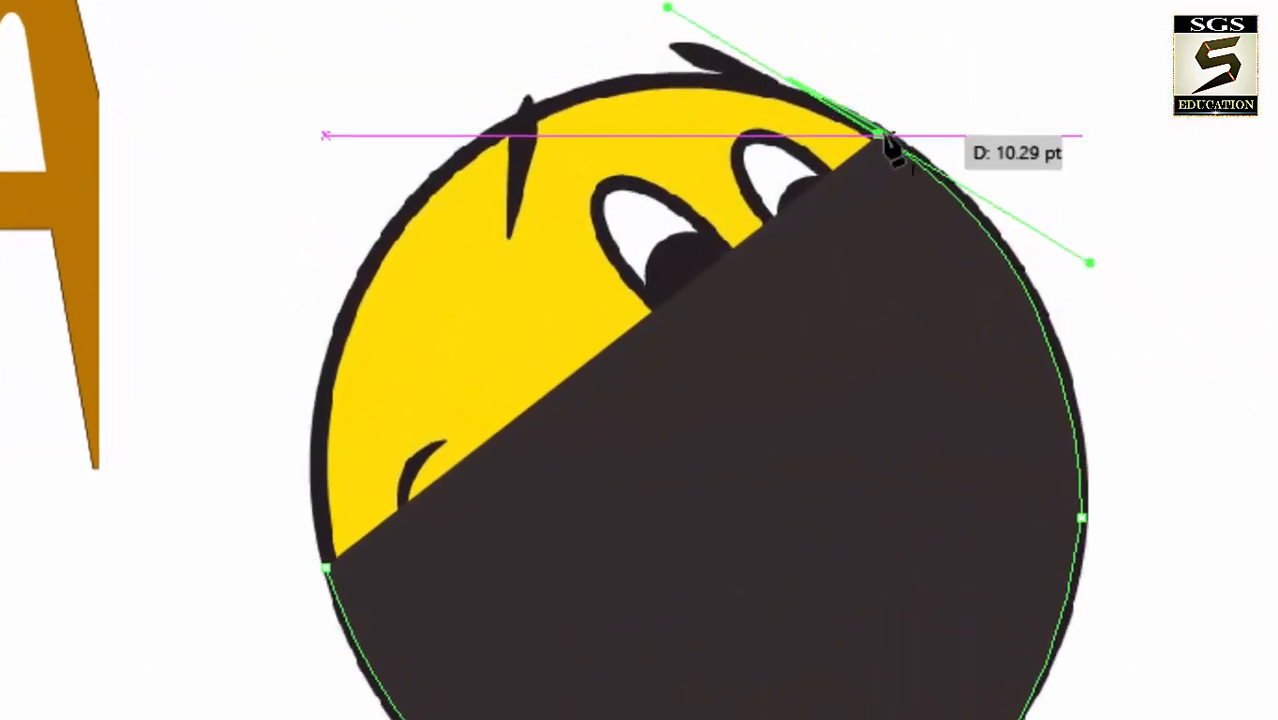
{"action": "left_click", "coordinate": [878, 134]}
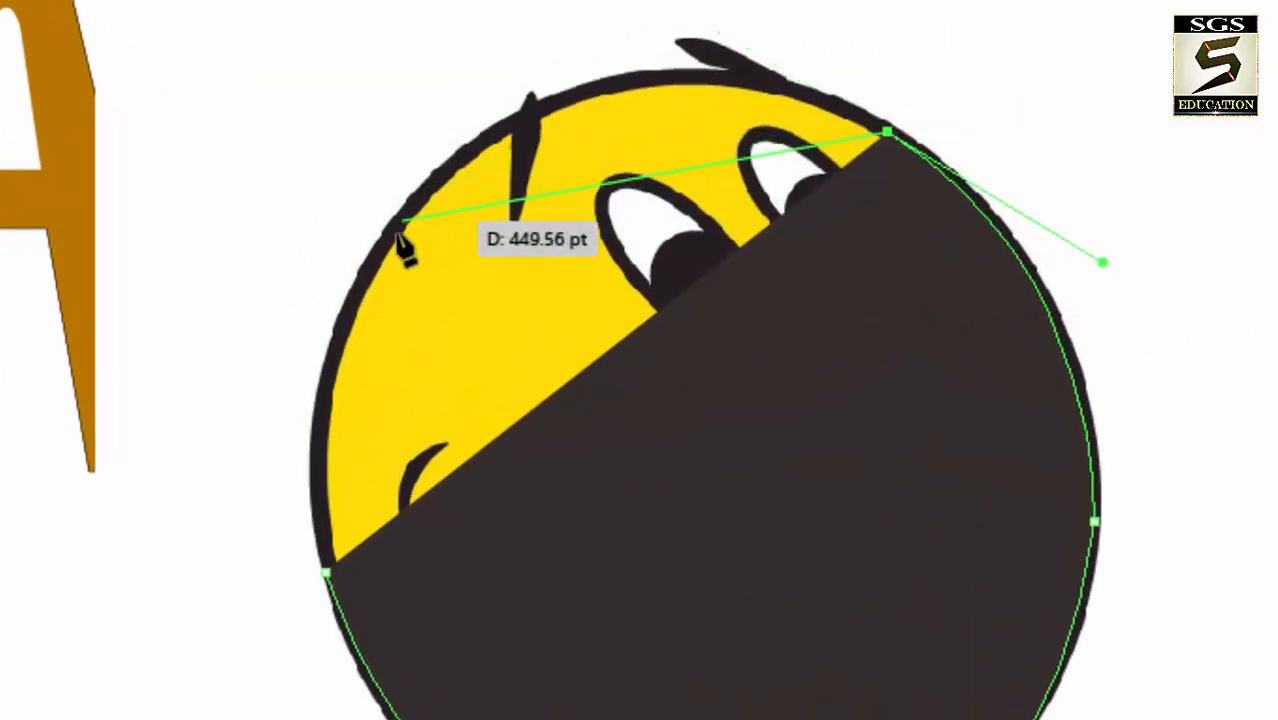
{"action": "left_click_drag", "start_coordinate": [391, 231], "coordinate": [170, 499]}
{"action": "left_click", "coordinate": [375, 250]}
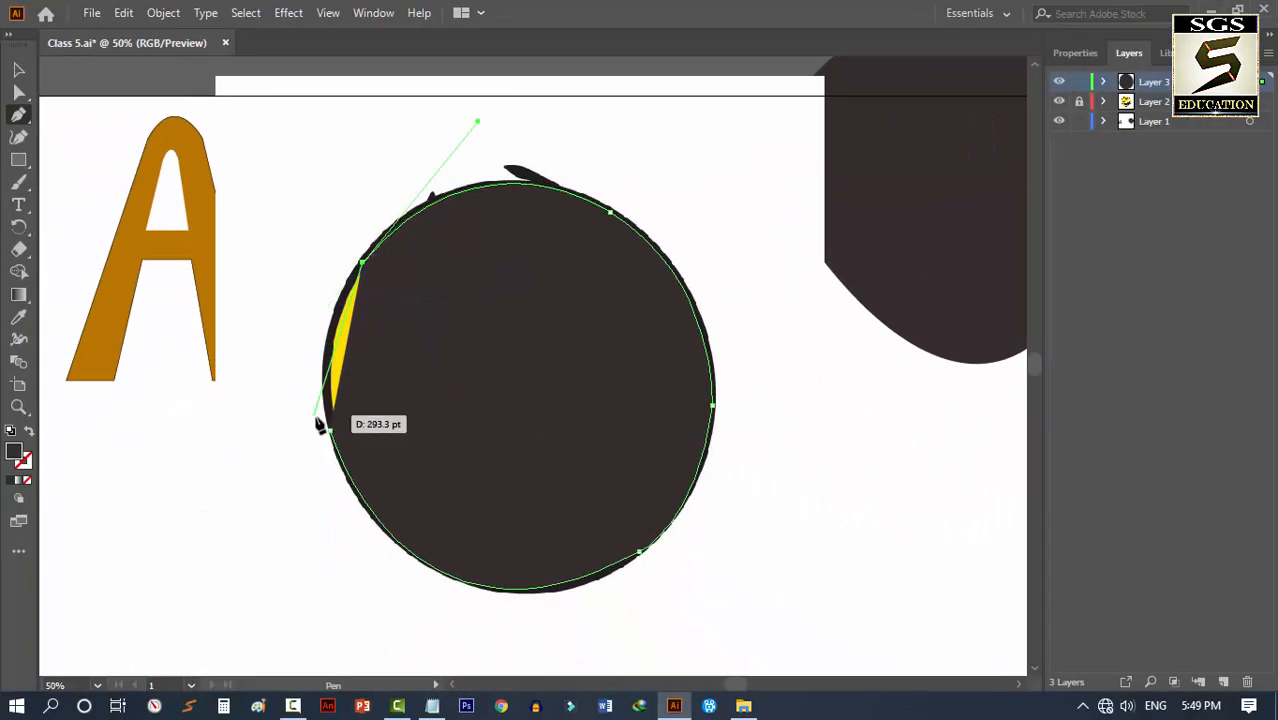
{"action": "left_click_drag", "start_coordinate": [332, 432], "coordinate": [346, 533]}
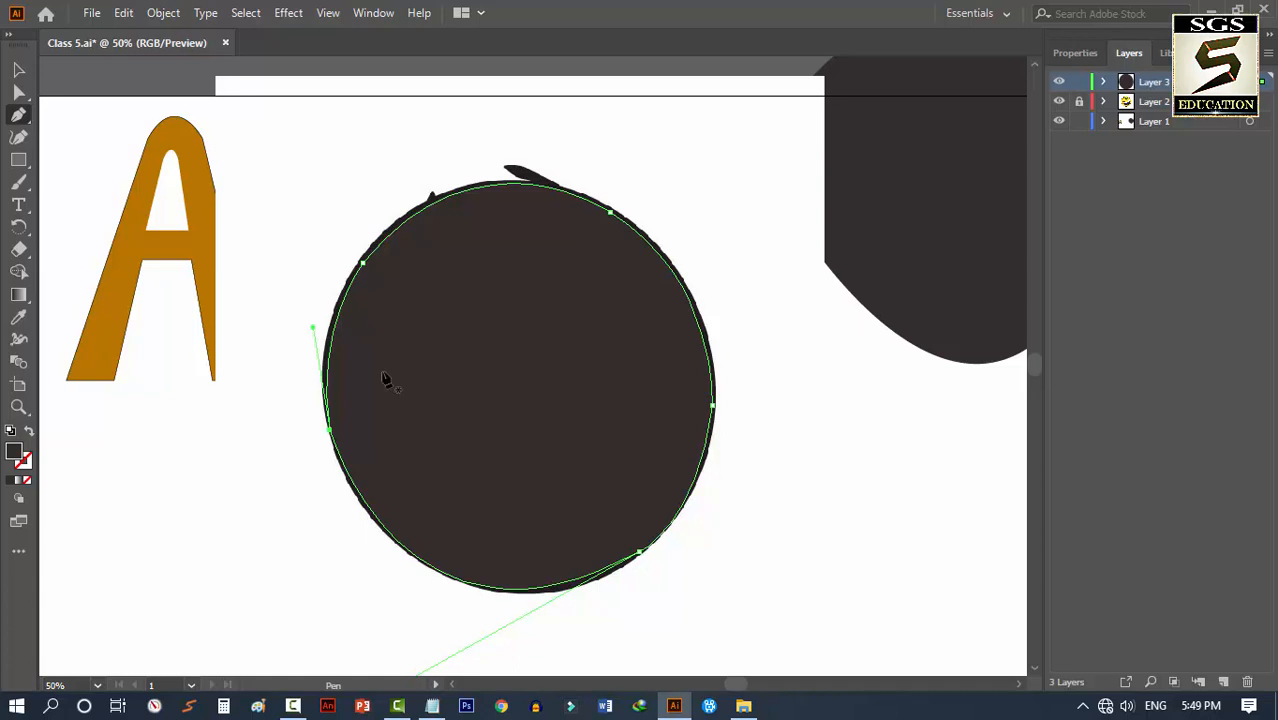
Set the traced face outline's fill to None and deselect it
{"action": "left_click", "coordinate": [27, 484]}
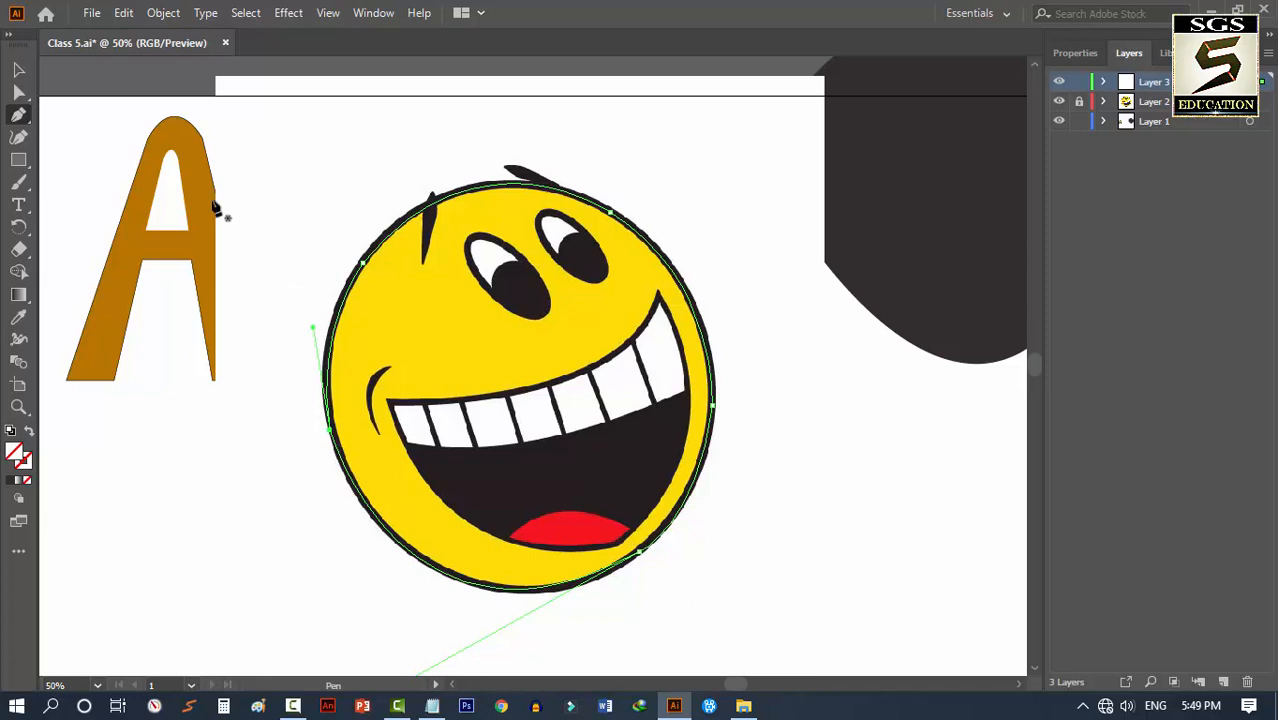
{"action": "left_click", "coordinate": [19, 72]}
{"action": "left_click", "coordinate": [156, 303]}
Trace the mouth's upper edge with curved Pen segments from its left corner to its pointed right corner
{"action": "left_click", "coordinate": [7, 112]}
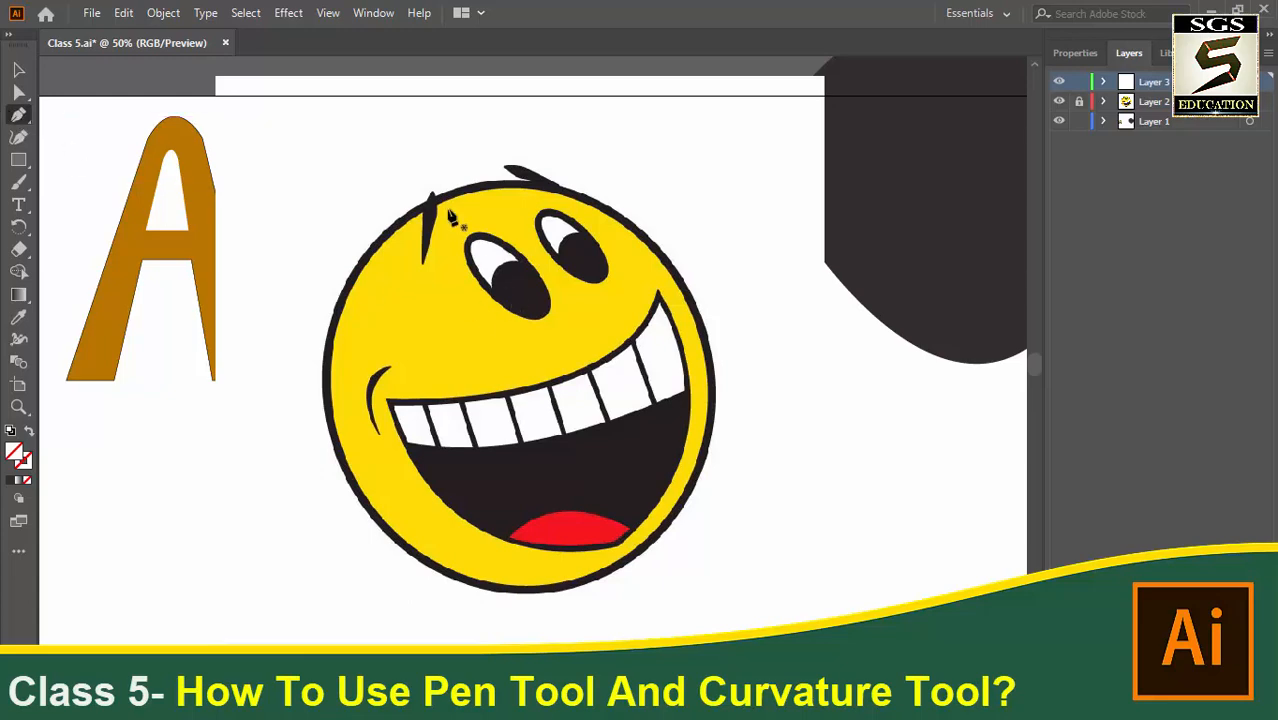
{"action": "key", "text": "ctrl+="}
{"action": "scroll", "coordinate": [200, 355], "scroll_direction": "down", "scroll_amount": 1}
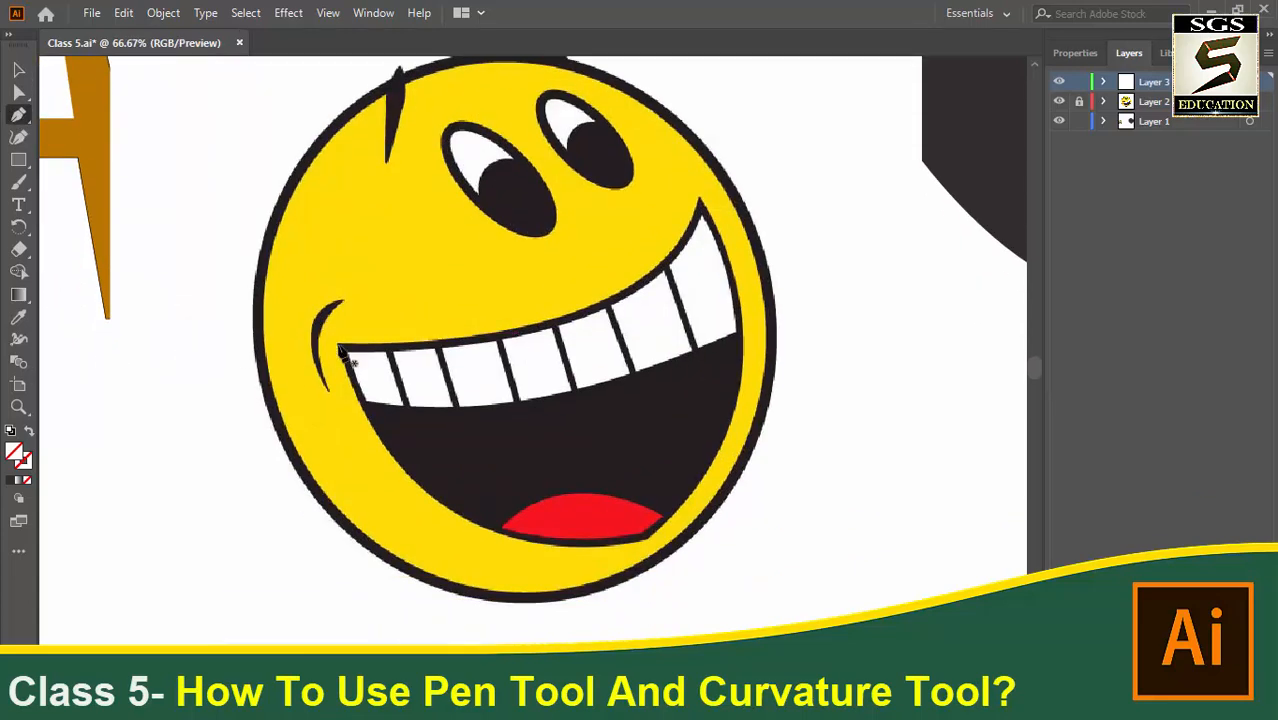
{"action": "left_click", "coordinate": [338, 348]}
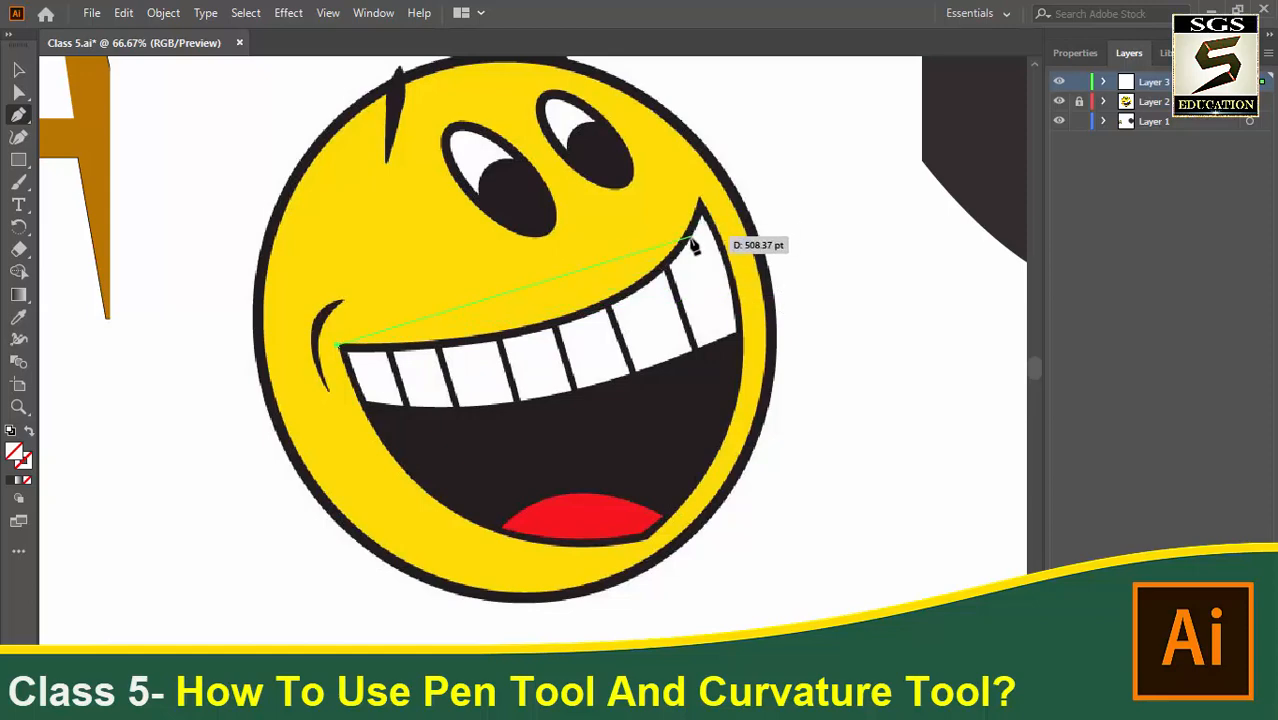
{"action": "left_click_drag", "start_coordinate": [620, 298], "coordinate": [716, 158]}
{"action": "left_click", "coordinate": [620, 298]}
{"action": "left_click", "coordinate": [701, 206]}
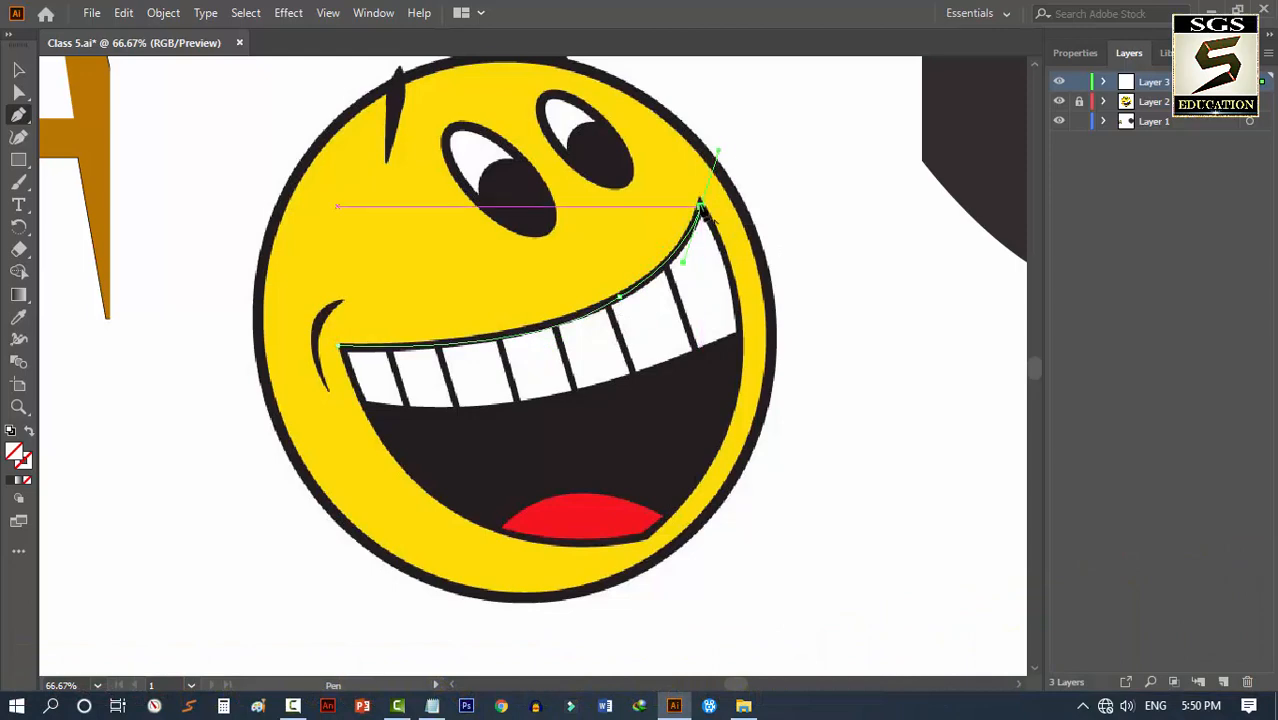
Continue the mouth path down its right side to the lower right corner, removing the outgoing handle at each anchor
{"action": "left_click_drag", "start_coordinate": [688, 495], "coordinate": [577, 640]}
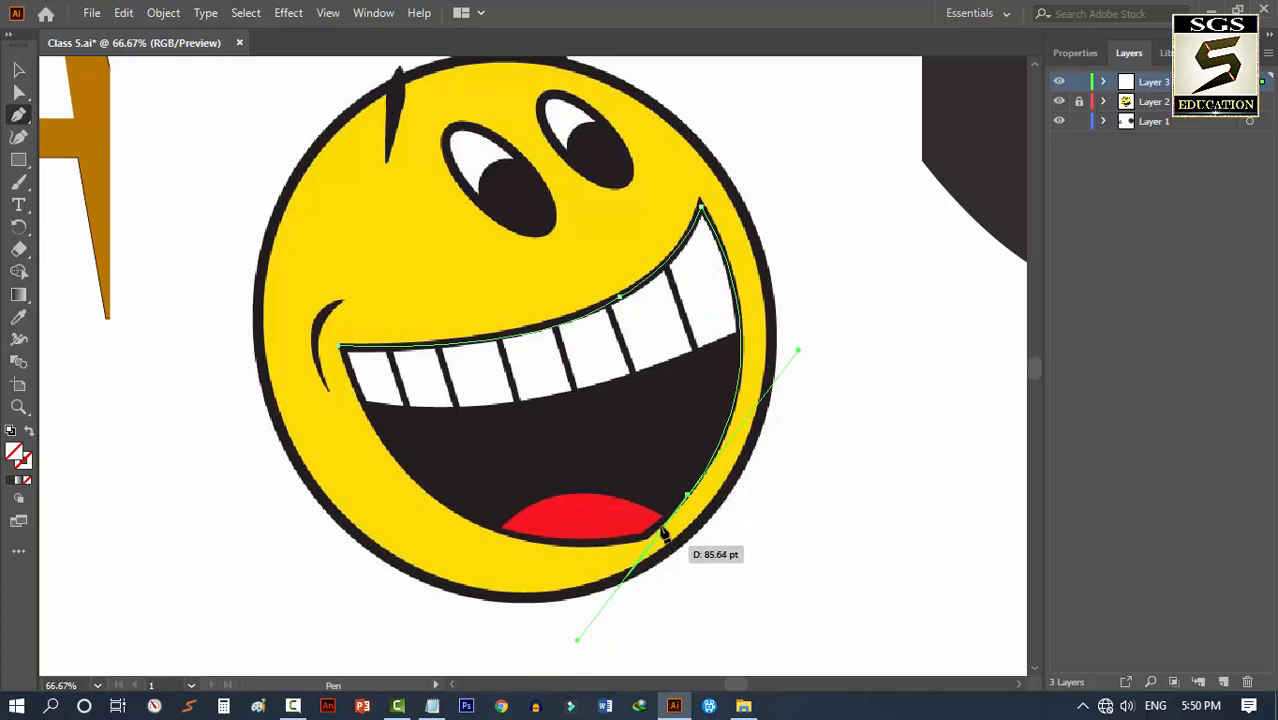
{"action": "left_click", "coordinate": [689, 496]}
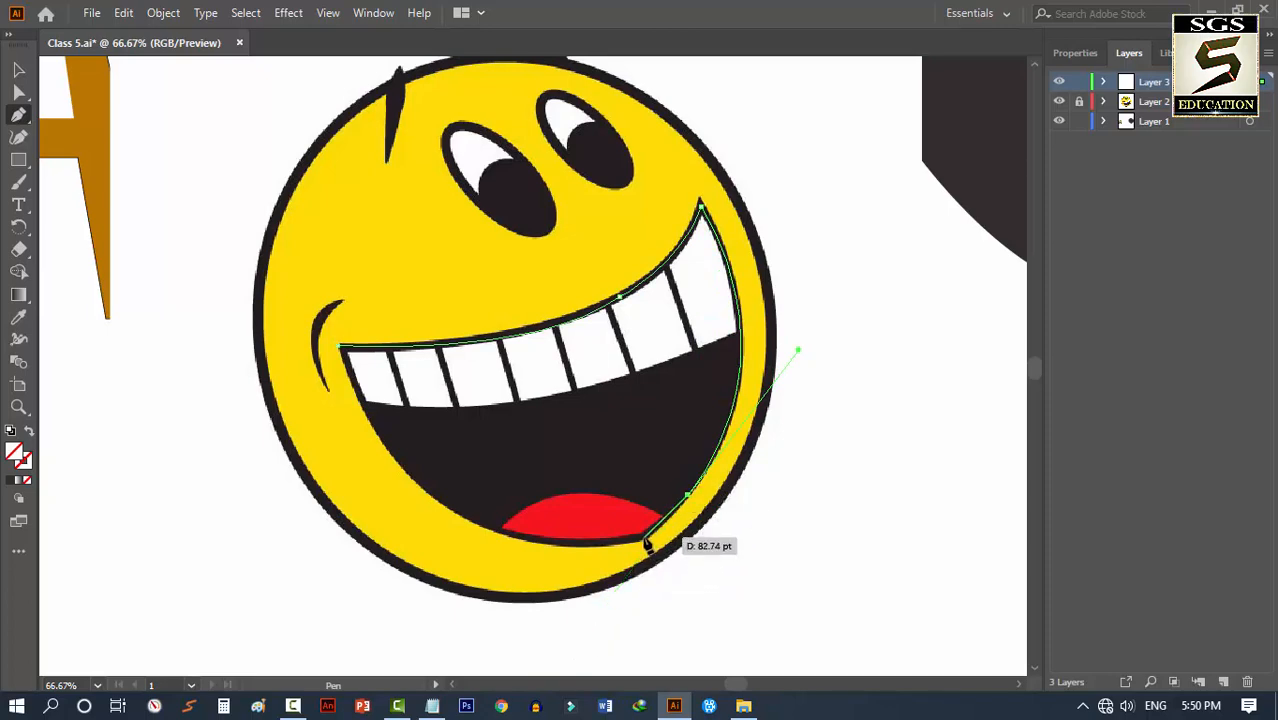
{"action": "left_click_drag", "start_coordinate": [645, 538], "coordinate": [627, 547]}
{"action": "left_click", "coordinate": [644, 539]}
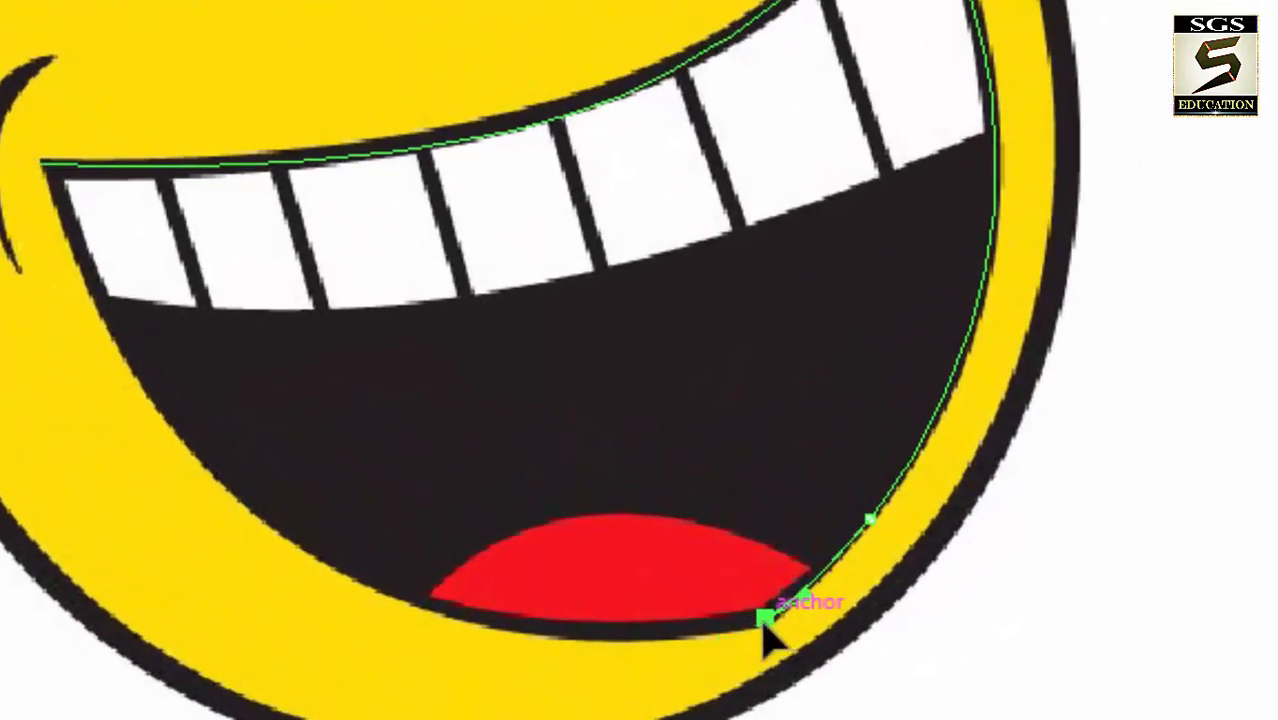
Trace the mouth's lower edge and left side with curved Pen segments, closing the path at the left corner and deselecting it
{"action": "left_click_drag", "start_coordinate": [137, 380], "coordinate": [0, 45]}
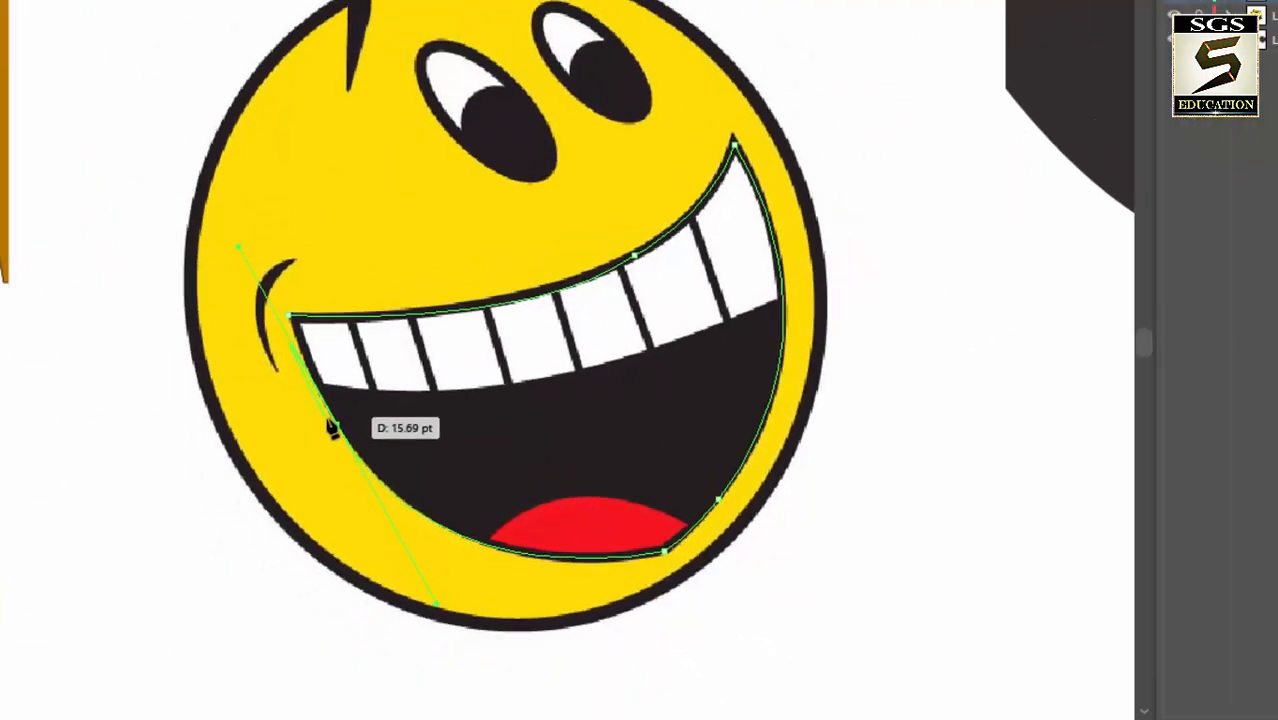
{"action": "left_click", "coordinate": [215, 395]}
{"action": "left_click", "coordinate": [140, 225]}
{"action": "left_click_drag", "start_coordinate": [337, 343], "coordinate": [338, 314]}
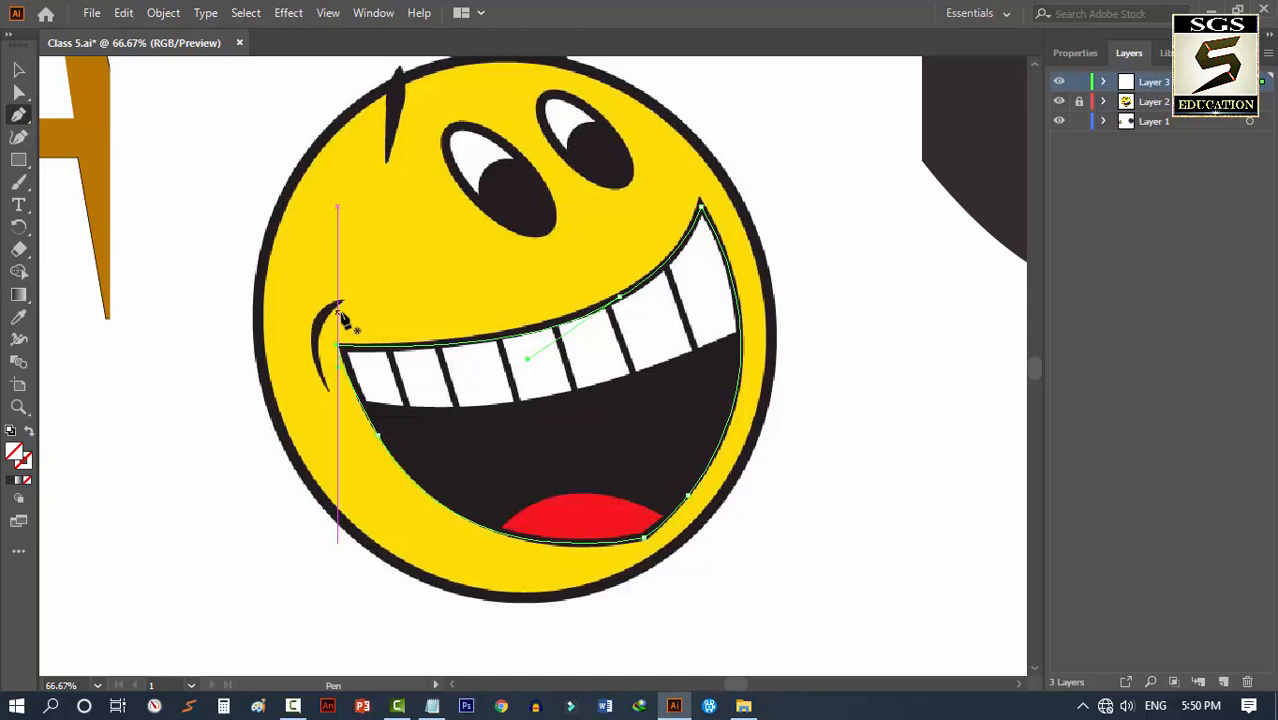
{"action": "left_click_drag", "start_coordinate": [338, 314], "coordinate": [338, 316]}
{"action": "left_click", "coordinate": [259, 371], "text": "ctrl"}
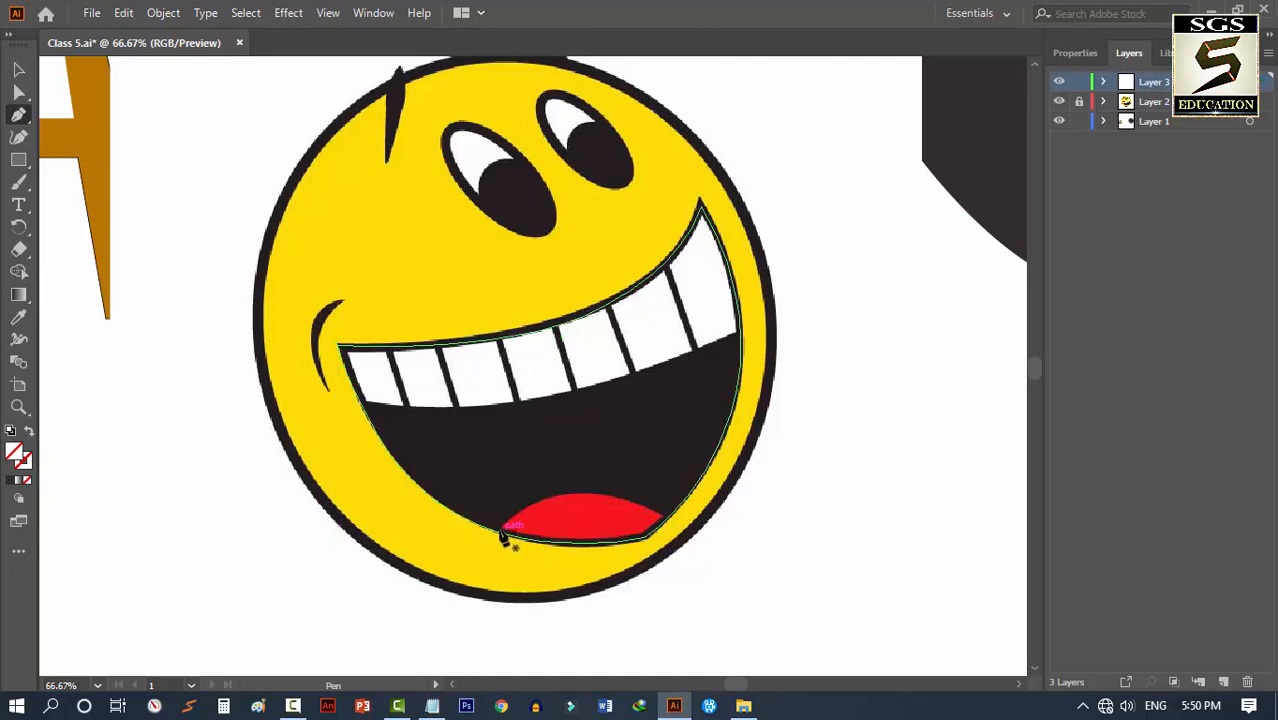
Trace the red tongue with a closed curved Pen path along its upper and lower edges and deselect it
{"action": "left_click", "coordinate": [500, 533]}
{"action": "left_click_drag", "start_coordinate": [612, 496], "coordinate": [666, 528]}
{"action": "left_click", "coordinate": [663, 521]}
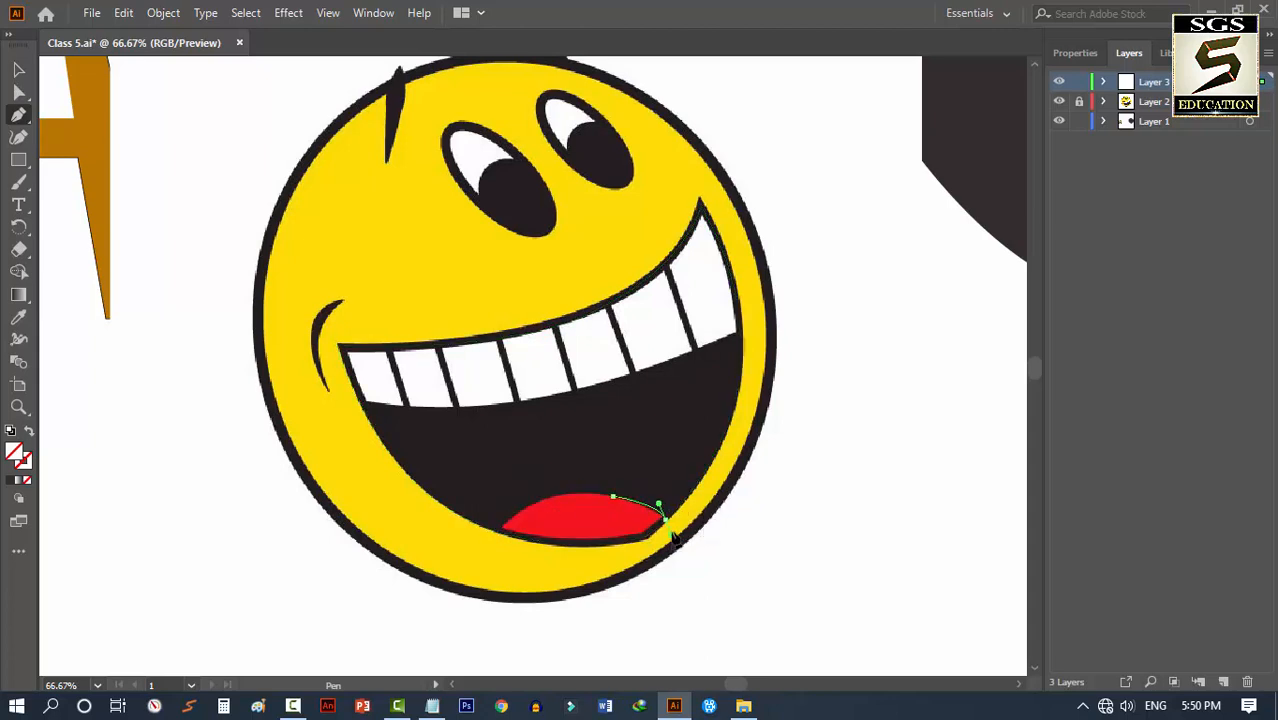
{"action": "left_click", "coordinate": [582, 543]}
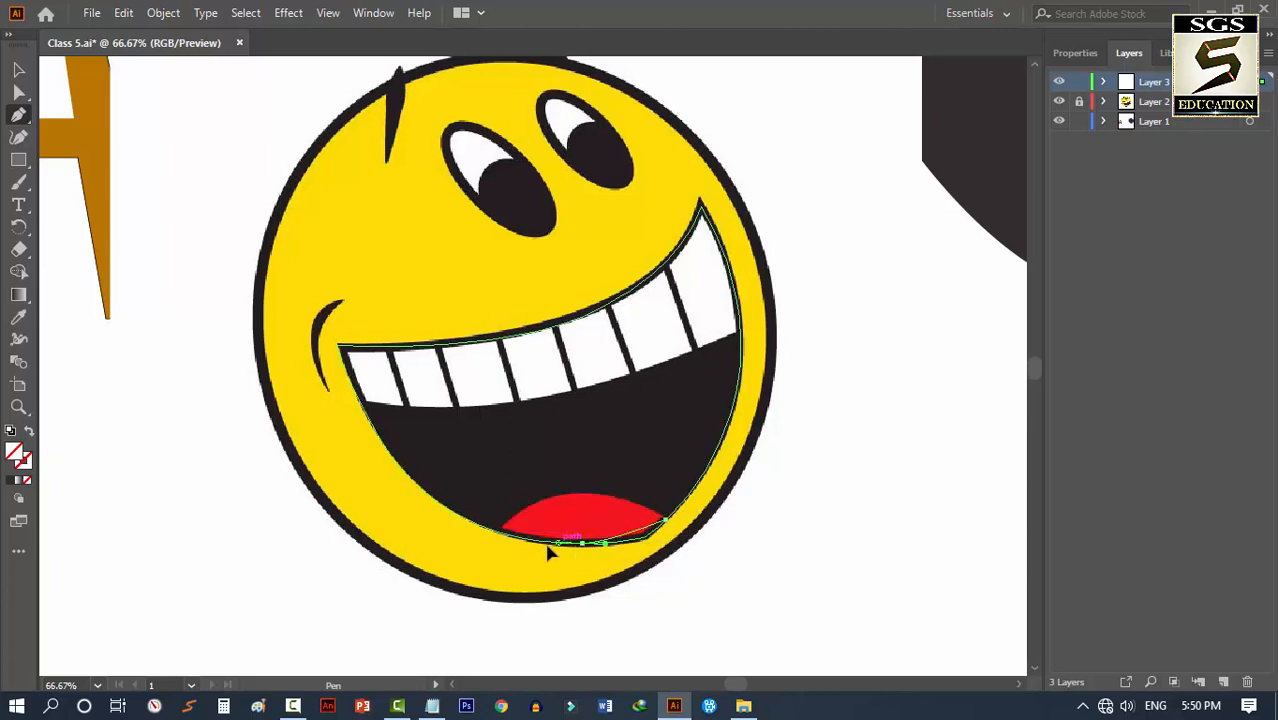
{"action": "left_click", "coordinate": [497, 533]}
{"action": "left_click_drag", "start_coordinate": [582, 543], "coordinate": [581, 550]}
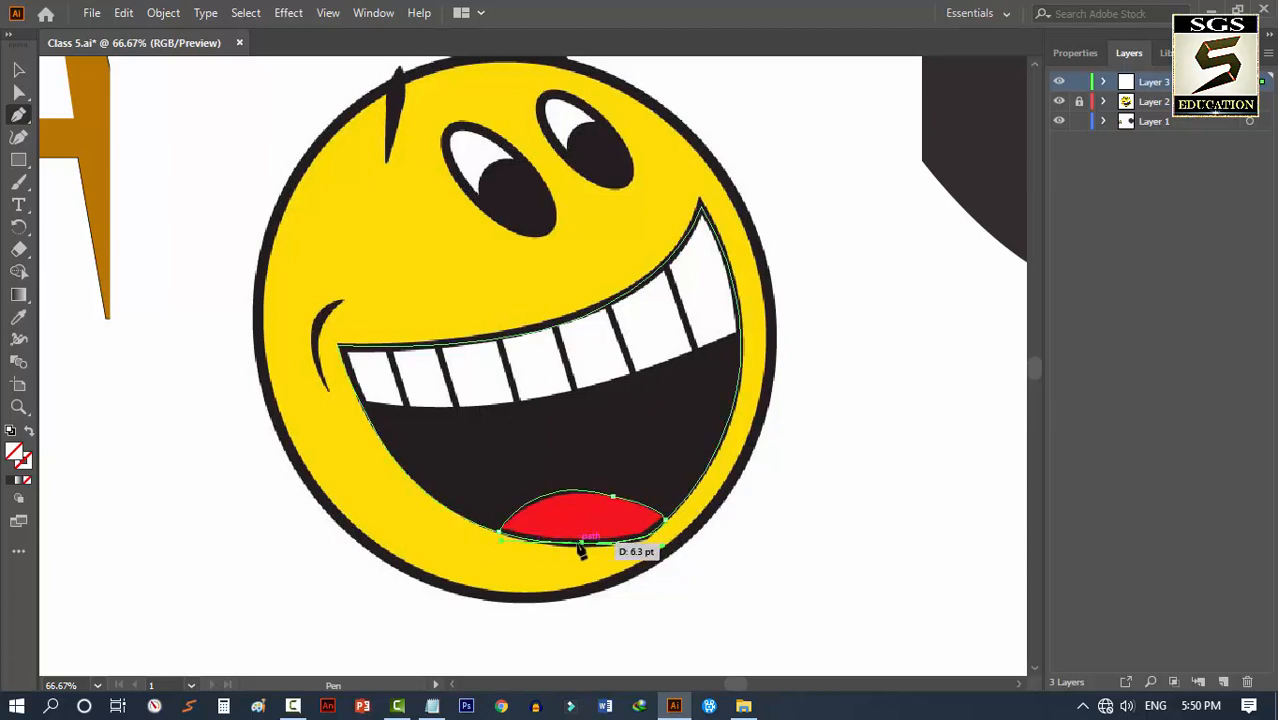
{"action": "left_click", "coordinate": [582, 544]}
{"action": "left_click_drag", "start_coordinate": [499, 533], "coordinate": [471, 516]}
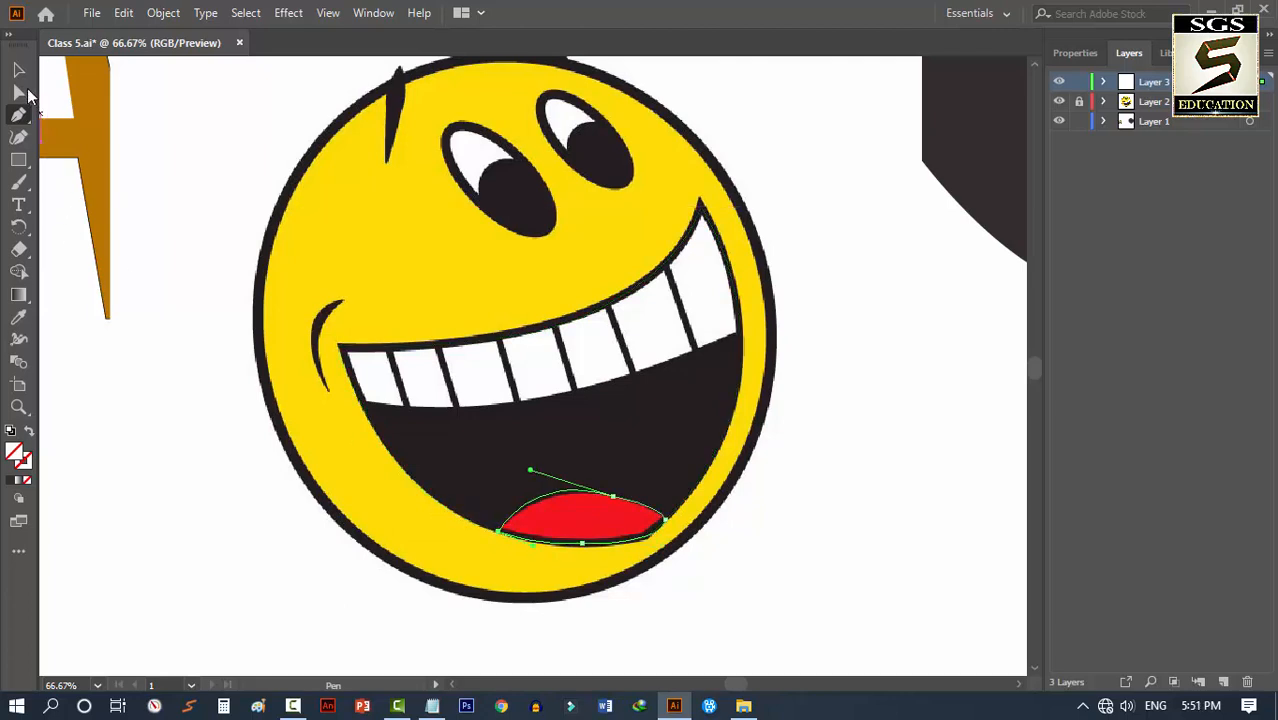
{"action": "left_click", "coordinate": [18, 70]}
{"action": "left_click", "coordinate": [246, 160]}
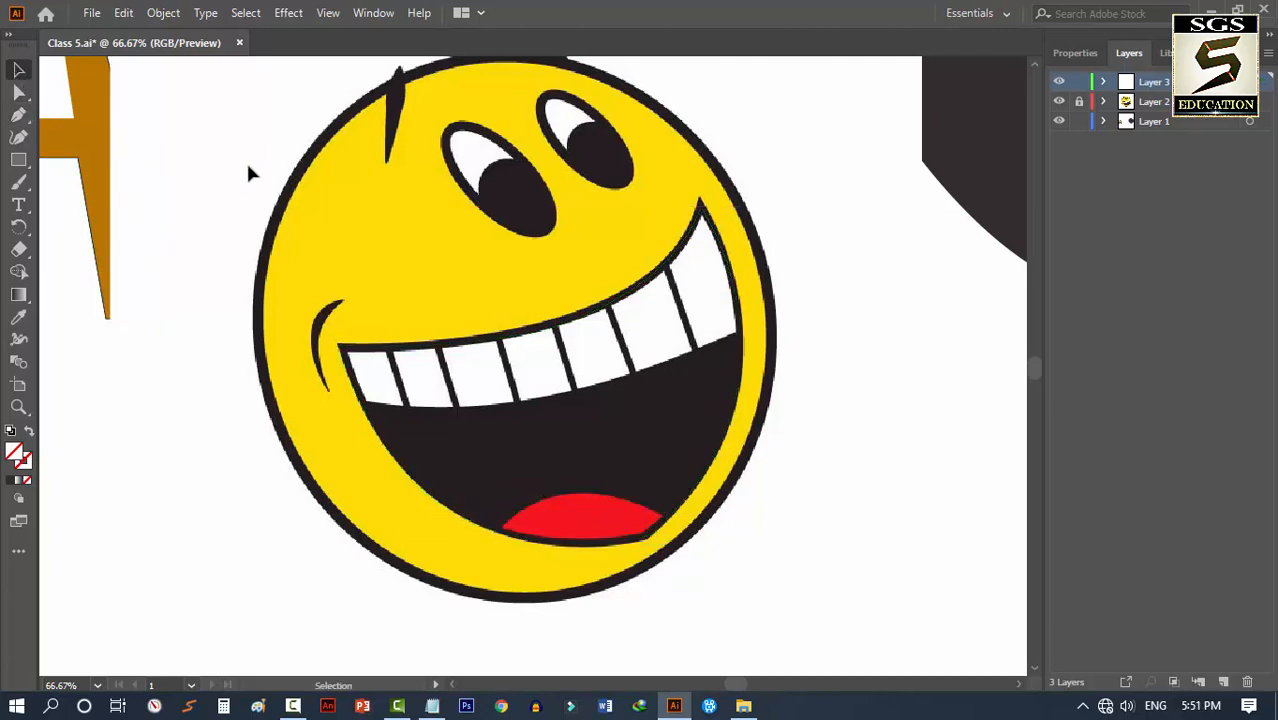
Trace the cheek crease beside the mouth's left corner with a closed curved Pen path and deselect it
{"action": "left_click", "coordinate": [18, 114]}
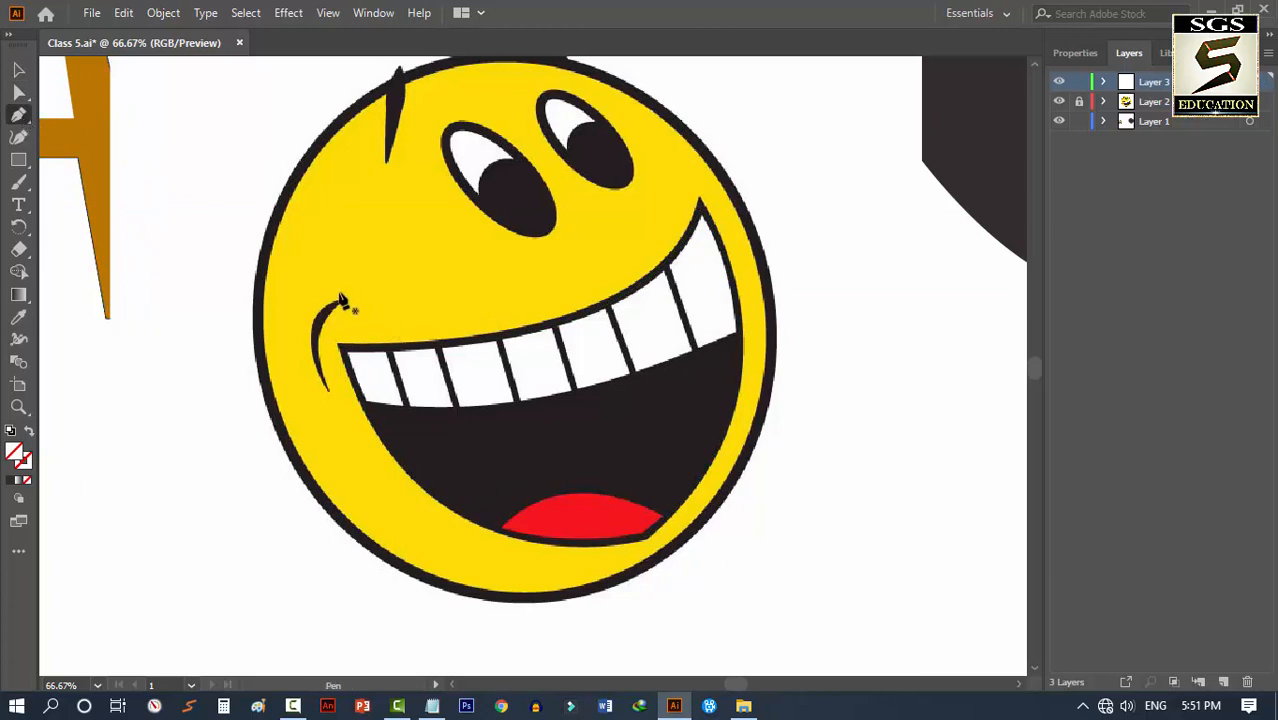
{"action": "left_click", "coordinate": [341, 299]}
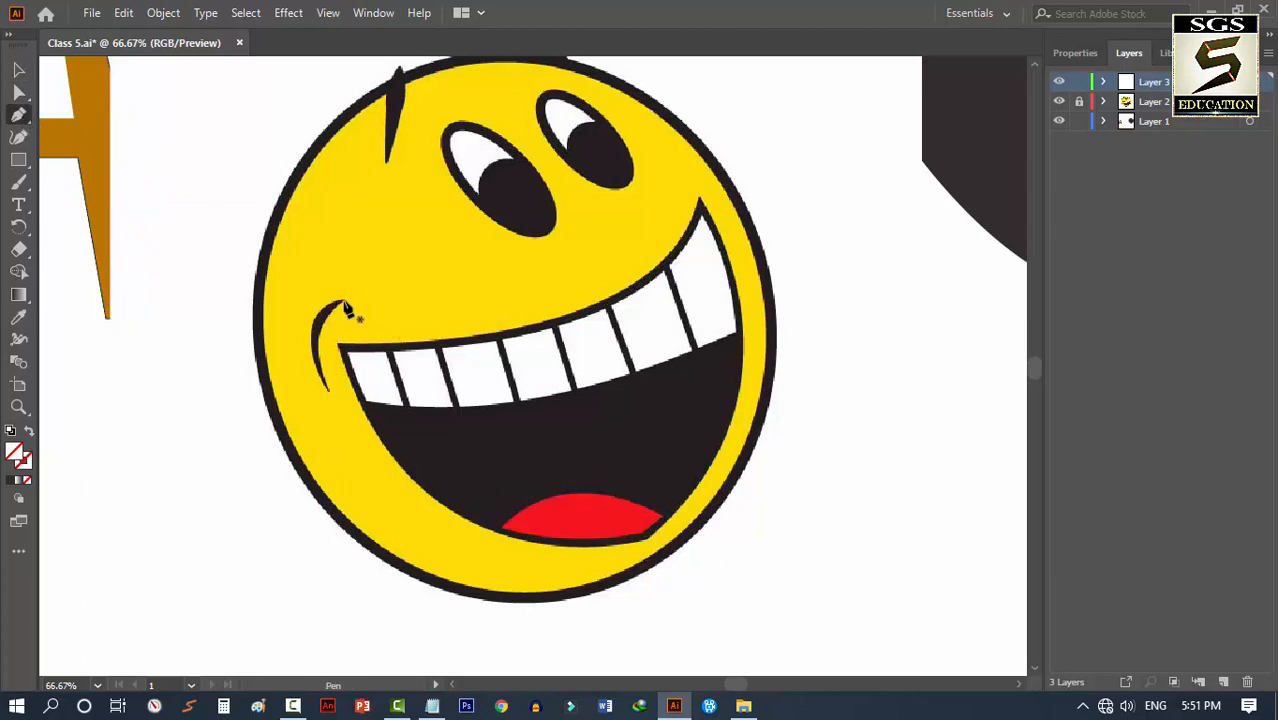
{"action": "left_click", "coordinate": [333, 400]}
{"action": "left_click_drag", "start_coordinate": [346, 463], "coordinate": [343, 296]}
{"action": "key", "text": "v"}
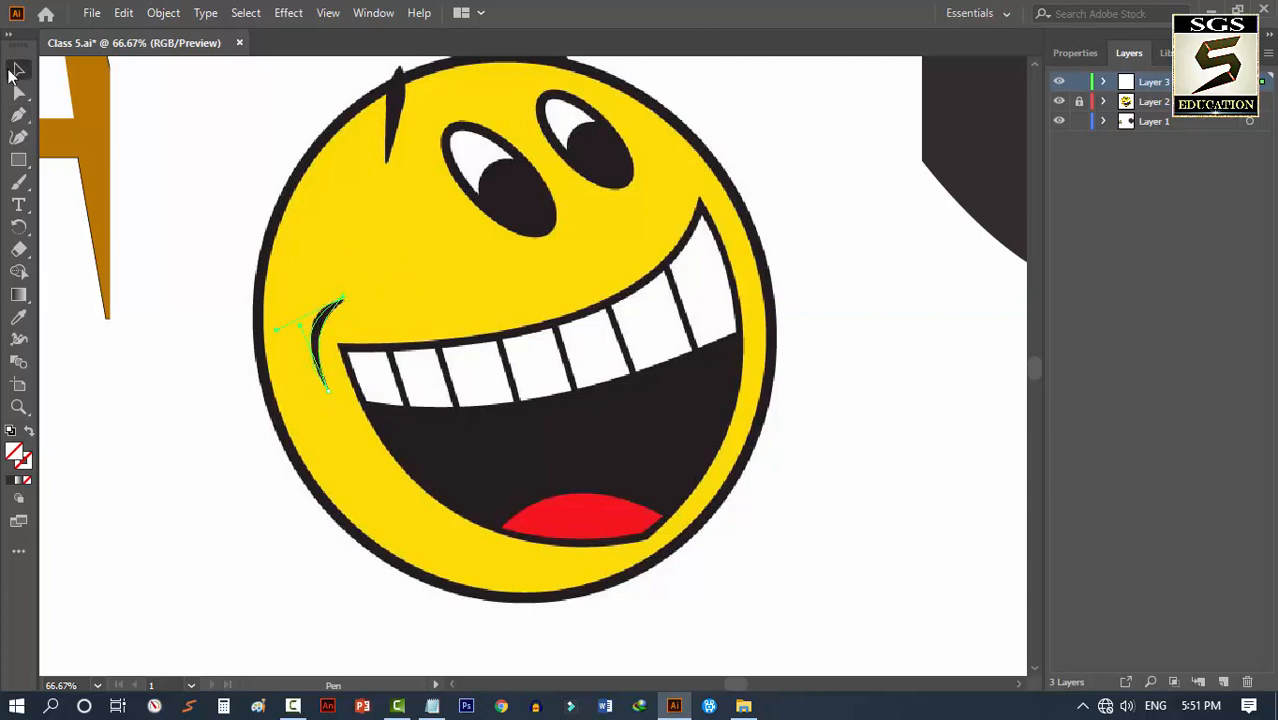
{"action": "left_click", "coordinate": [155, 142]}
Trace the left eyebrow with a closed Pen path, using straight sides and a curved segment at its upper tip
{"action": "key", "text": "p"}
{"action": "scroll", "coordinate": [400, 190], "scroll_direction": "up", "scroll_amount": 3}
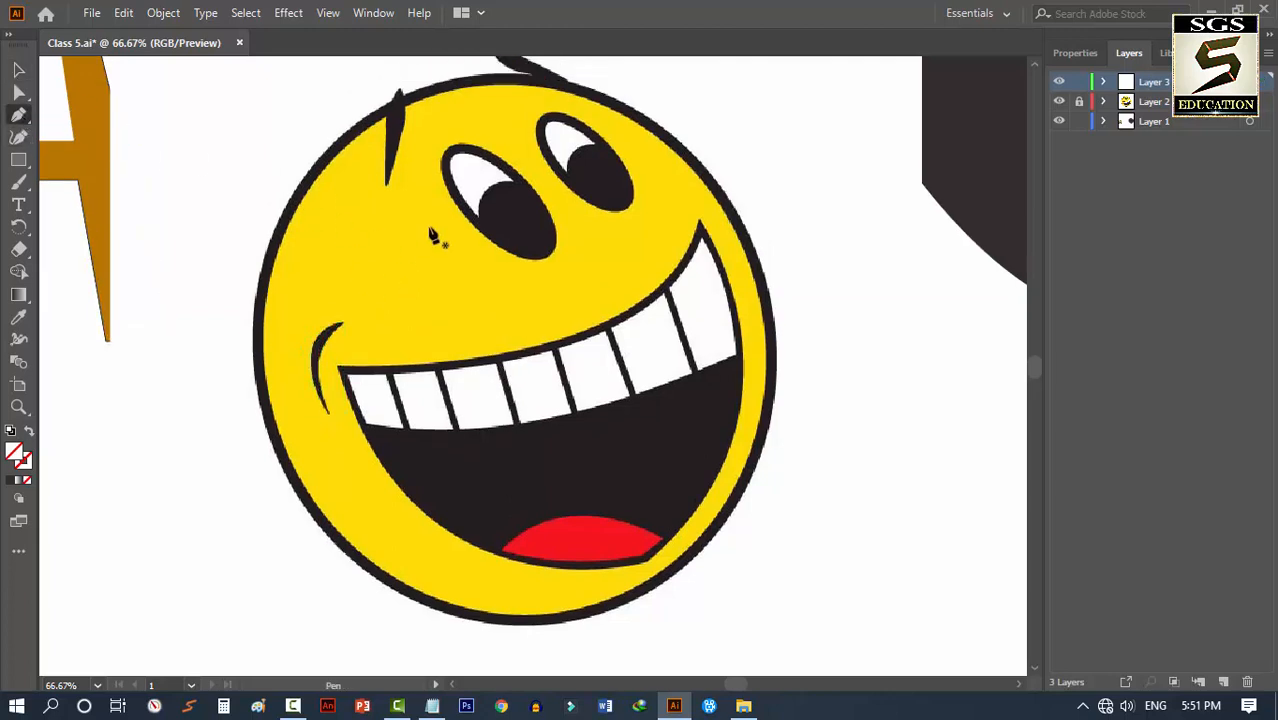
{"action": "scroll", "coordinate": [396, 187], "scroll_direction": "up", "scroll_amount": 2, "text": "alt"}
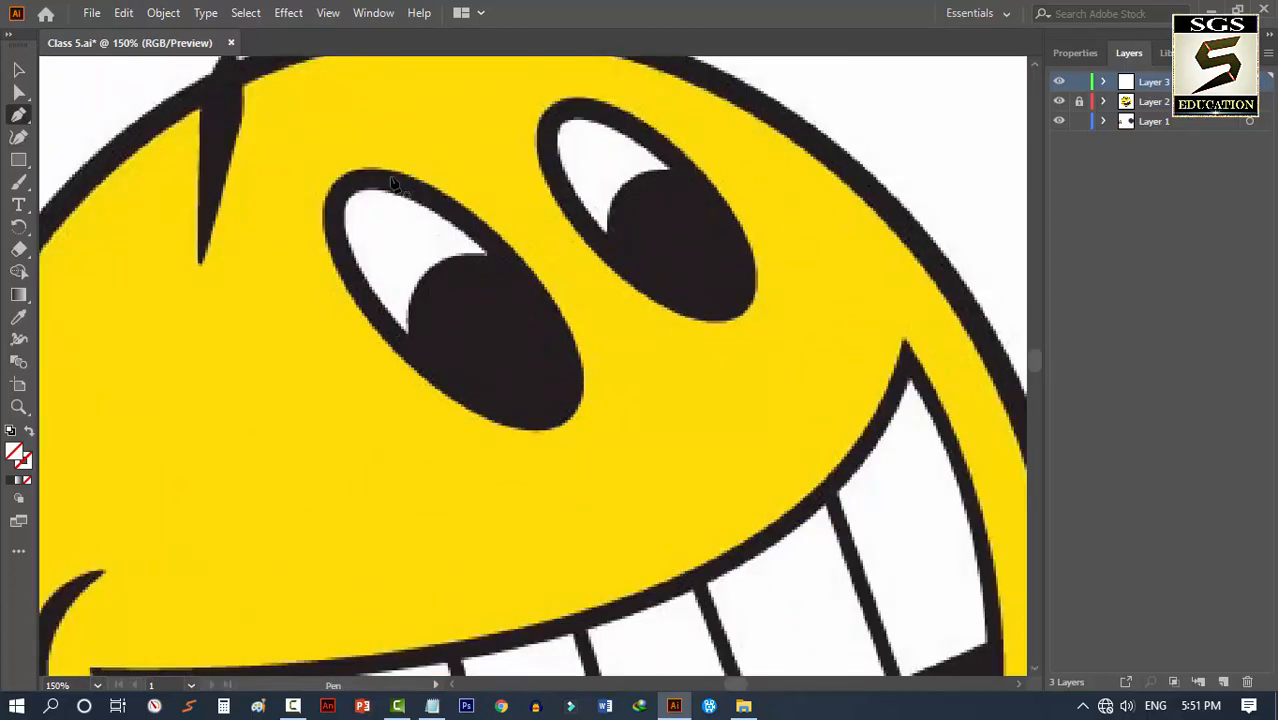
{"action": "left_click_drag", "start_coordinate": [273, 210], "coordinate": [455, 313]}
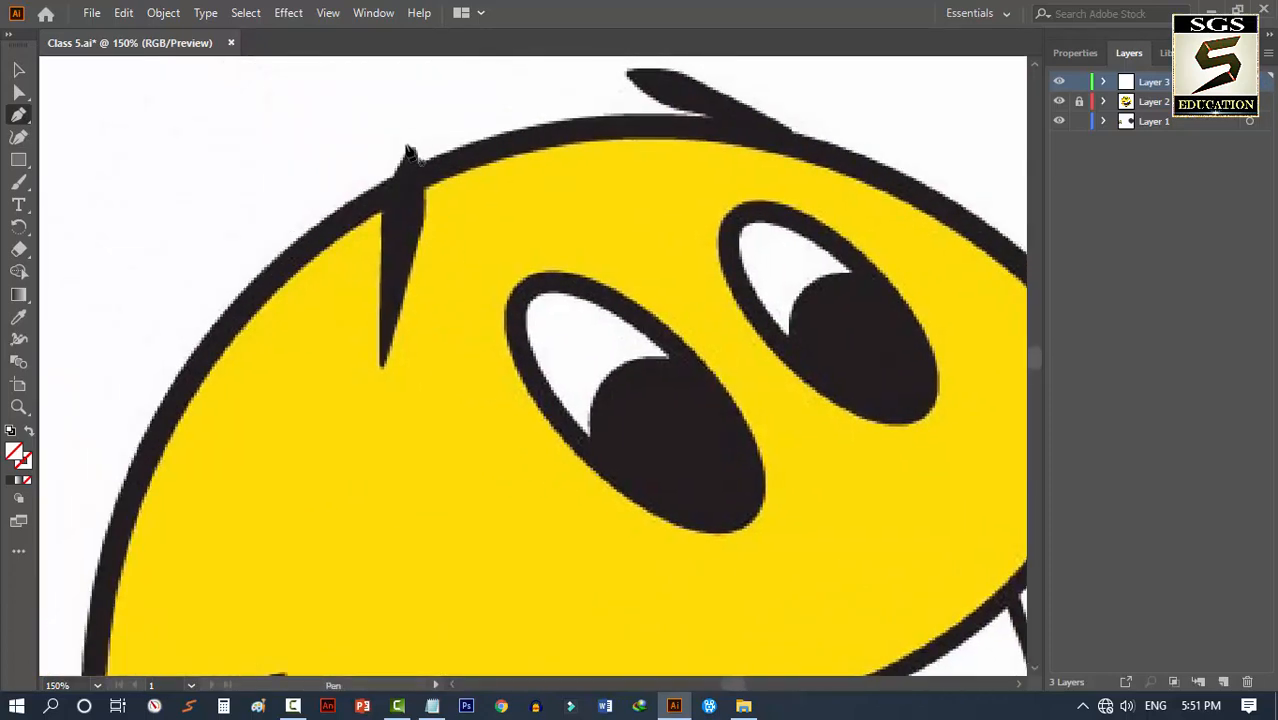
{"action": "left_click", "coordinate": [409, 153]}
{"action": "left_click", "coordinate": [379, 213]}
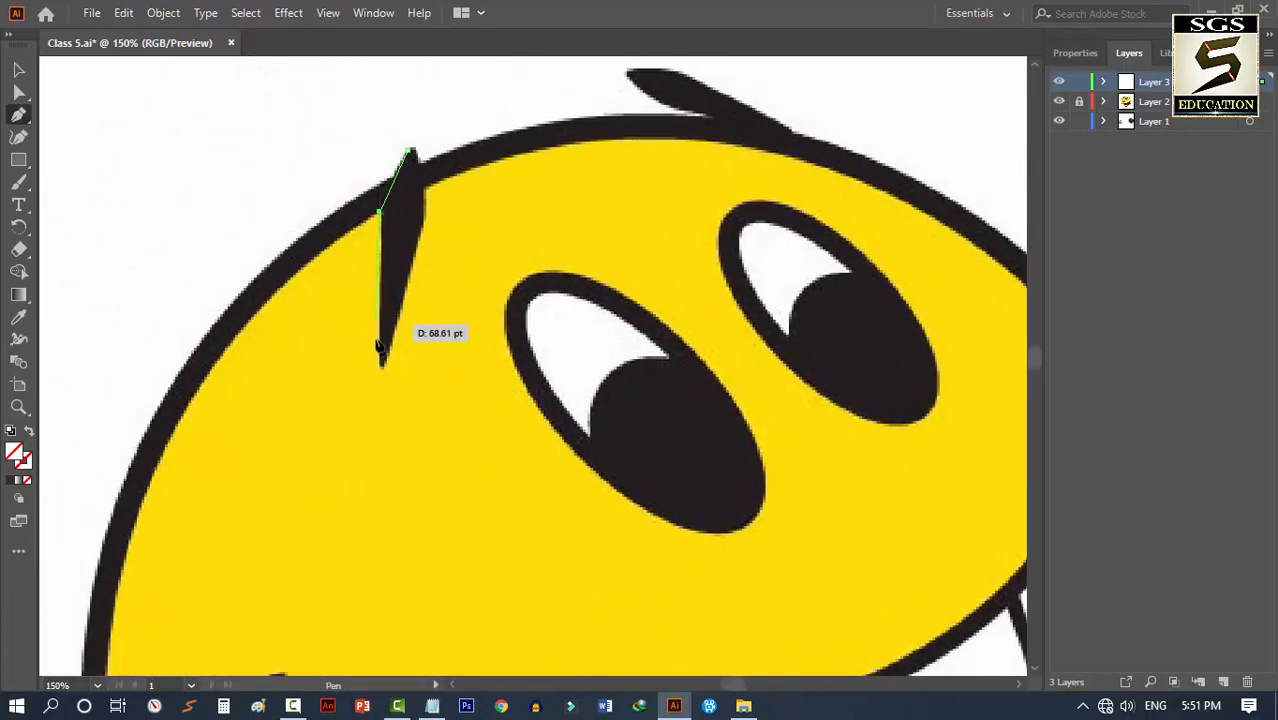
{"action": "left_click", "coordinate": [381, 366]}
{"action": "left_click", "coordinate": [423, 222]}
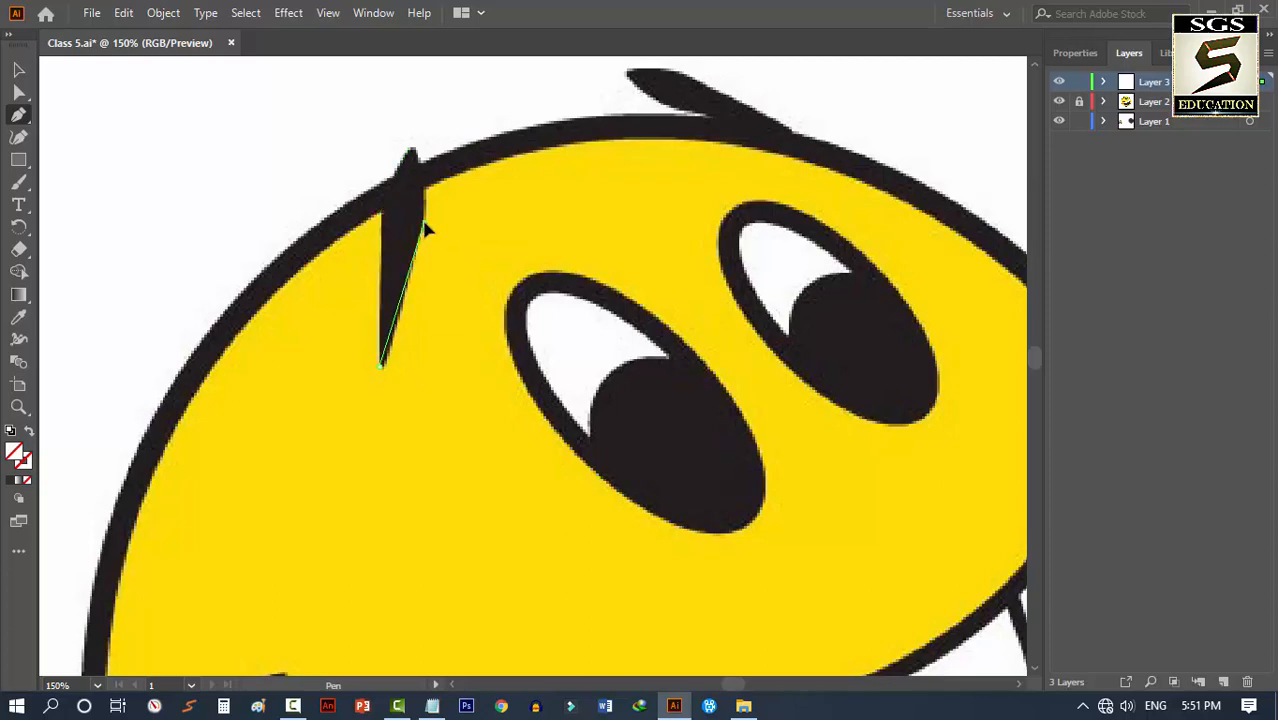
{"action": "left_click", "coordinate": [413, 151]}
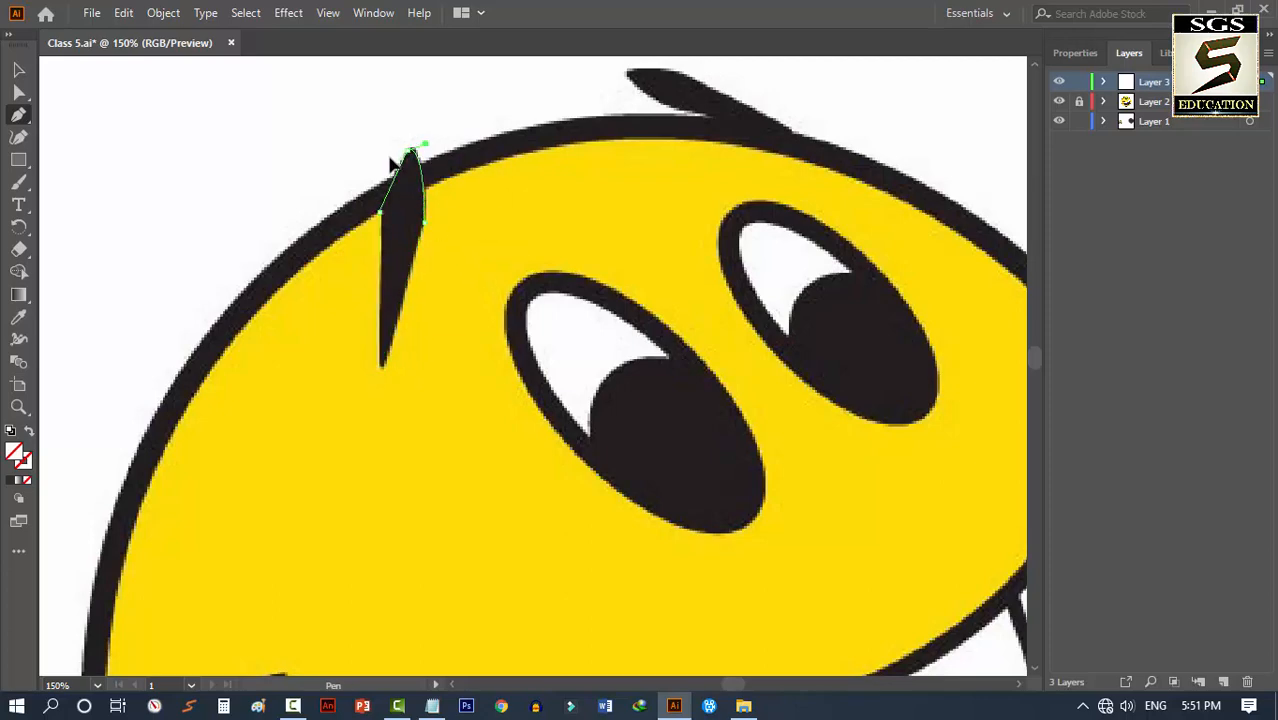
Trace the right eyebrow above the head outline with a closed Pen path and deselect it
{"action": "scroll", "coordinate": [775, 262], "scroll_direction": "up", "scroll_amount": 3}
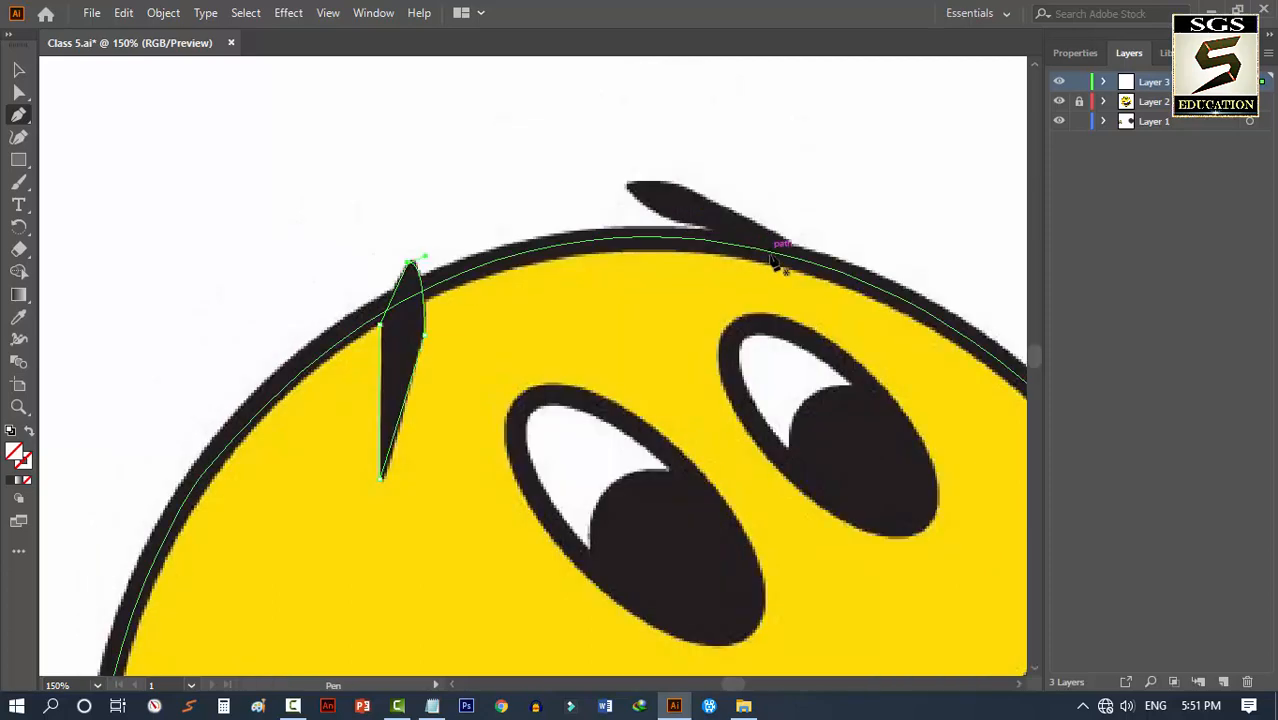
{"action": "left_click_drag", "start_coordinate": [625, 183], "coordinate": [570, 197]}
{"action": "left_click", "coordinate": [625, 183]}
{"action": "left_click_drag", "start_coordinate": [709, 227], "coordinate": [777, 251]}
{"action": "left_click", "coordinate": [709, 227]}
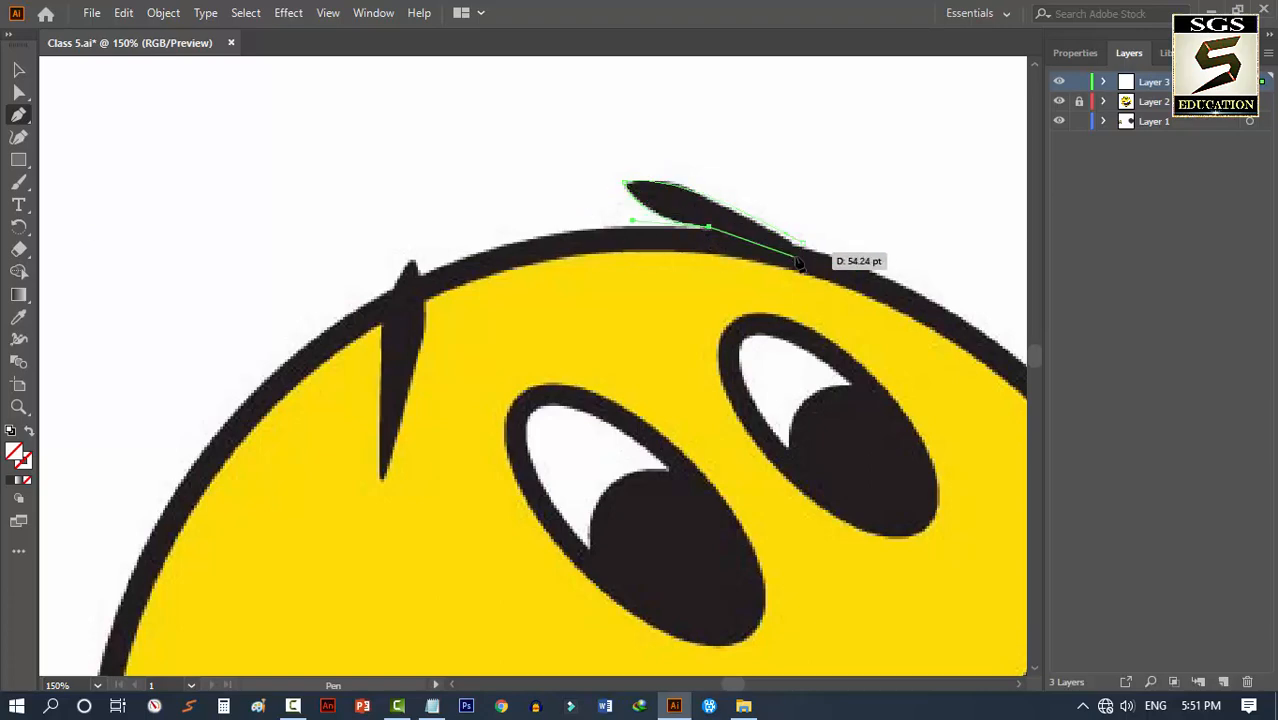
{"action": "left_click", "coordinate": [791, 264]}
{"action": "left_click", "coordinate": [818, 270]}
{"action": "left_click", "coordinate": [807, 246]}
{"action": "left_click", "coordinate": [19, 70]}
{"action": "left_click", "coordinate": [46, 131]}
Draw a tall unfilled ellipse over the smiley's left eye with the Ellipse tool
{"action": "left_click", "coordinate": [19, 115]}
{"action": "key", "text": "ctrl+minus"}
{"action": "key", "text": "ctrl+minus"}
{"action": "key", "text": "ctrl+minus"}
{"action": "key", "text": "ctrl+plus"}
{"action": "key", "text": "ctrl+plus"}
{"action": "key", "text": "ctrl+plus"}
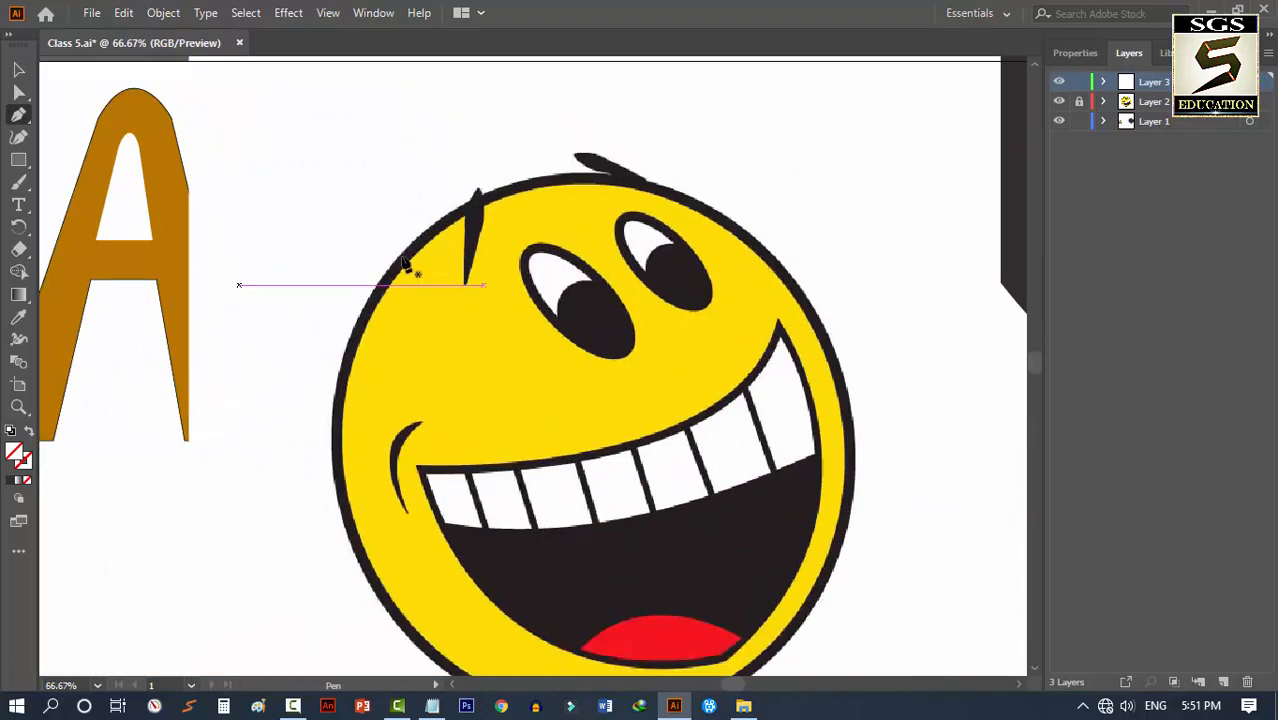
{"action": "scroll", "coordinate": [656, 222], "scroll_direction": "up", "scroll_amount": 2}
{"action": "key", "text": "ctrl+minus"}
{"action": "key", "text": "ctrl+minus"}
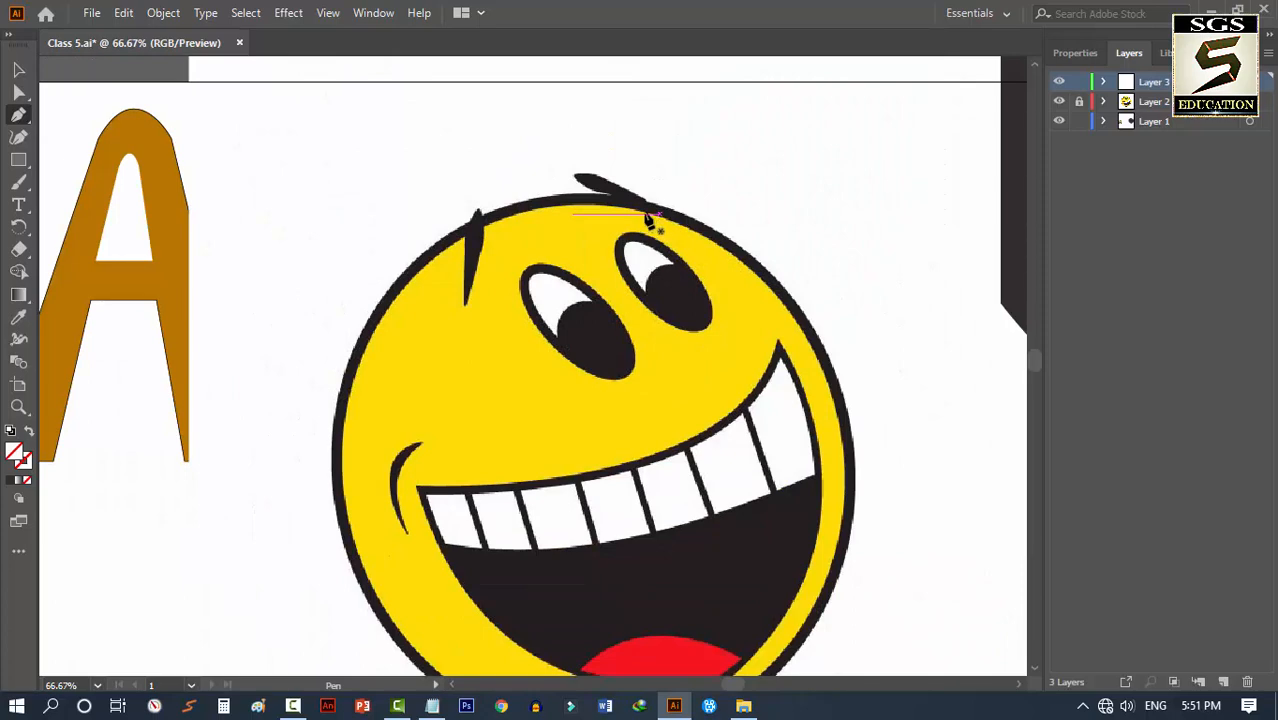
{"action": "left_click_drag", "start_coordinate": [19, 160], "coordinate": [70, 180]}
{"action": "left_click_drag", "start_coordinate": [522, 272], "coordinate": [604, 431]}
Rotate, move and resize the ellipse so that it fits the tilted outline of the smiley's left eye
{"action": "left_click", "coordinate": [19, 71]}
{"action": "left_click_drag", "start_coordinate": [609, 263], "coordinate": [543, 253]}
{"action": "left_click_drag", "start_coordinate": [563, 350], "coordinate": [577, 329]}
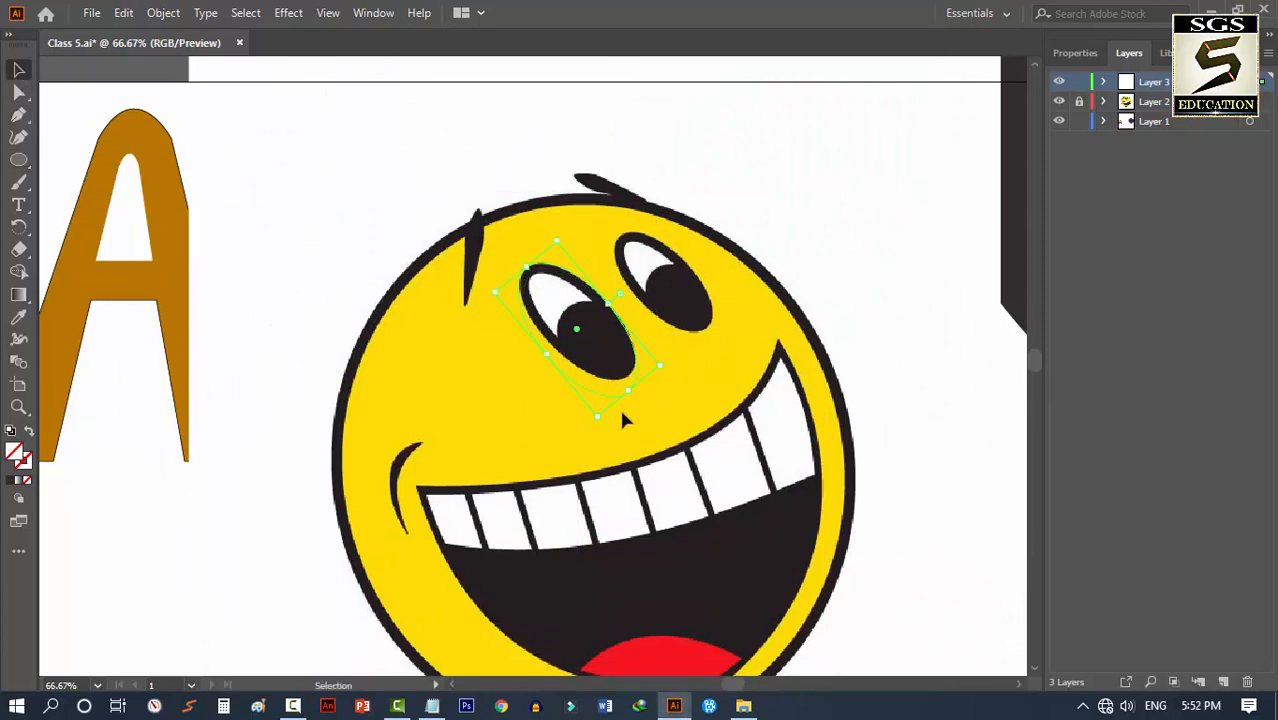
{"action": "left_click_drag", "start_coordinate": [598, 416], "coordinate": [602, 397]}
{"action": "left_click_drag", "start_coordinate": [656, 359], "coordinate": [651, 351]}
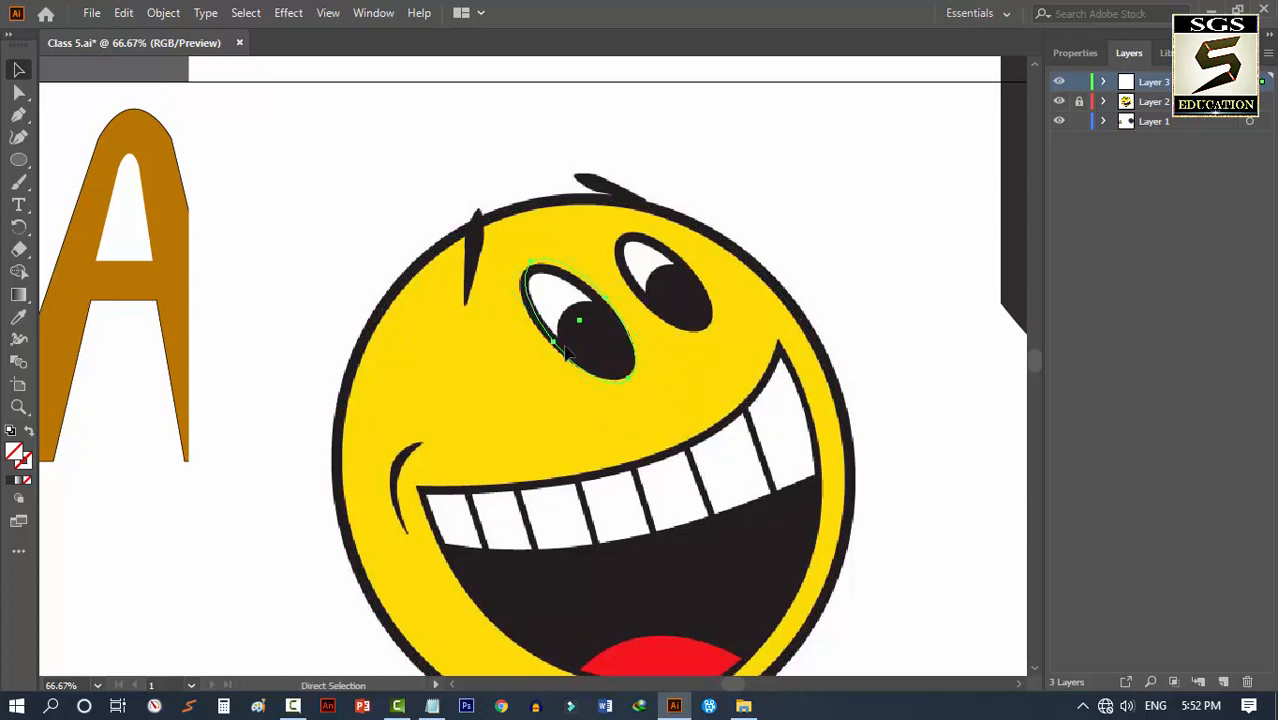
Copy the eye ellipse onto the right eye, resize it to fit that outline and deselect it
{"action": "key", "text": "ctrl+c"}
{"action": "key", "text": "ctrl+v"}
{"action": "left_click_drag", "start_coordinate": [534, 365], "coordinate": [662, 282]}
{"action": "left_click_drag", "start_coordinate": [711, 341], "coordinate": [700, 328]}
{"action": "left_click_drag", "start_coordinate": [636, 302], "coordinate": [634, 303]}
{"action": "left_click_drag", "start_coordinate": [723, 309], "coordinate": [726, 312]}
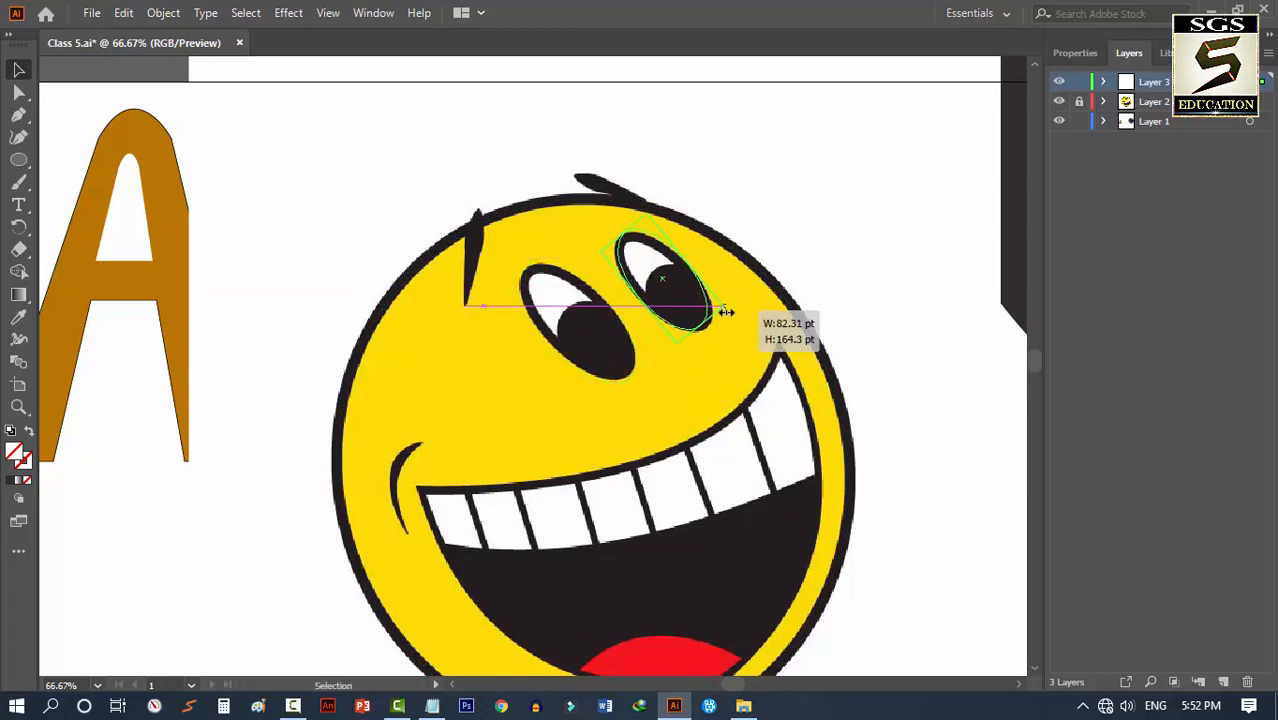
{"action": "left_click", "coordinate": [395, 260]}
Trace the left eye's pupil with a closed curved Pen path, redoing the closing curve
{"action": "left_click", "coordinate": [19, 160]}
{"action": "left_click", "coordinate": [21, 119]}
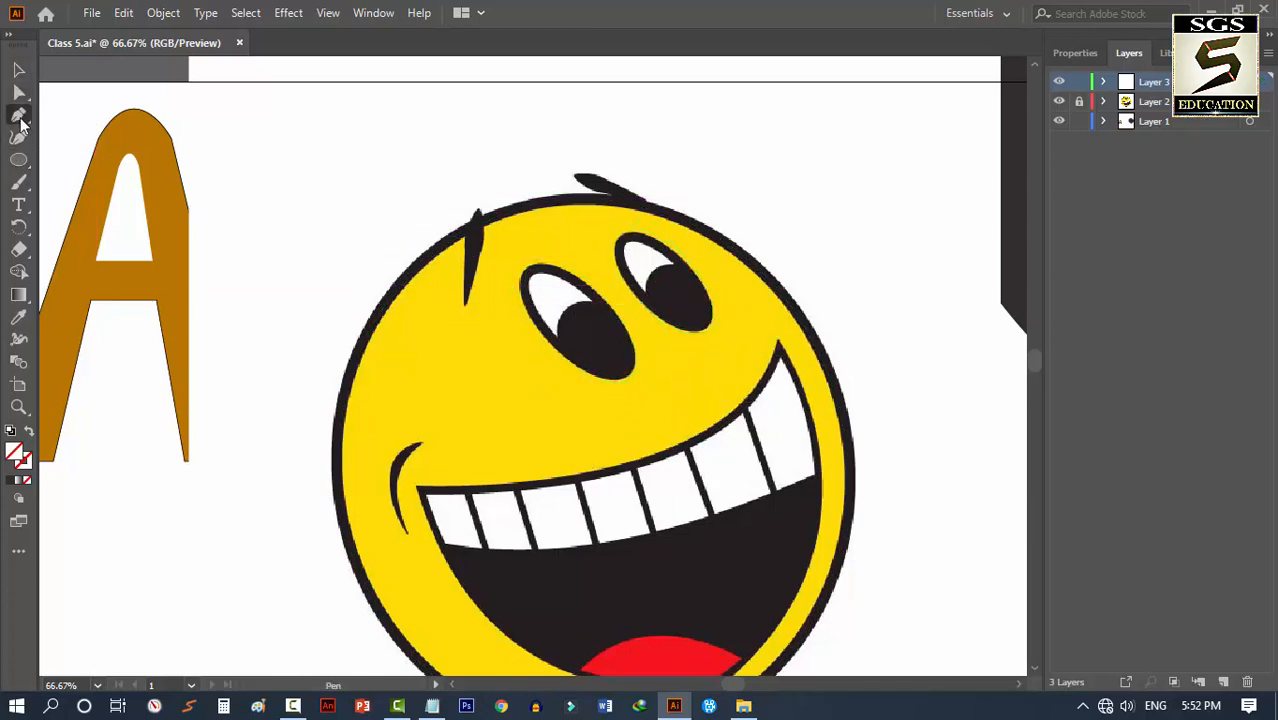
{"action": "left_click", "coordinate": [600, 300]}
{"action": "left_click_drag", "start_coordinate": [554, 343], "coordinate": [554, 402]}
{"action": "left_click", "coordinate": [554, 343]}
{"action": "left_click_drag", "start_coordinate": [626, 372], "coordinate": [657, 357]}
{"action": "left_click", "coordinate": [626, 372]}
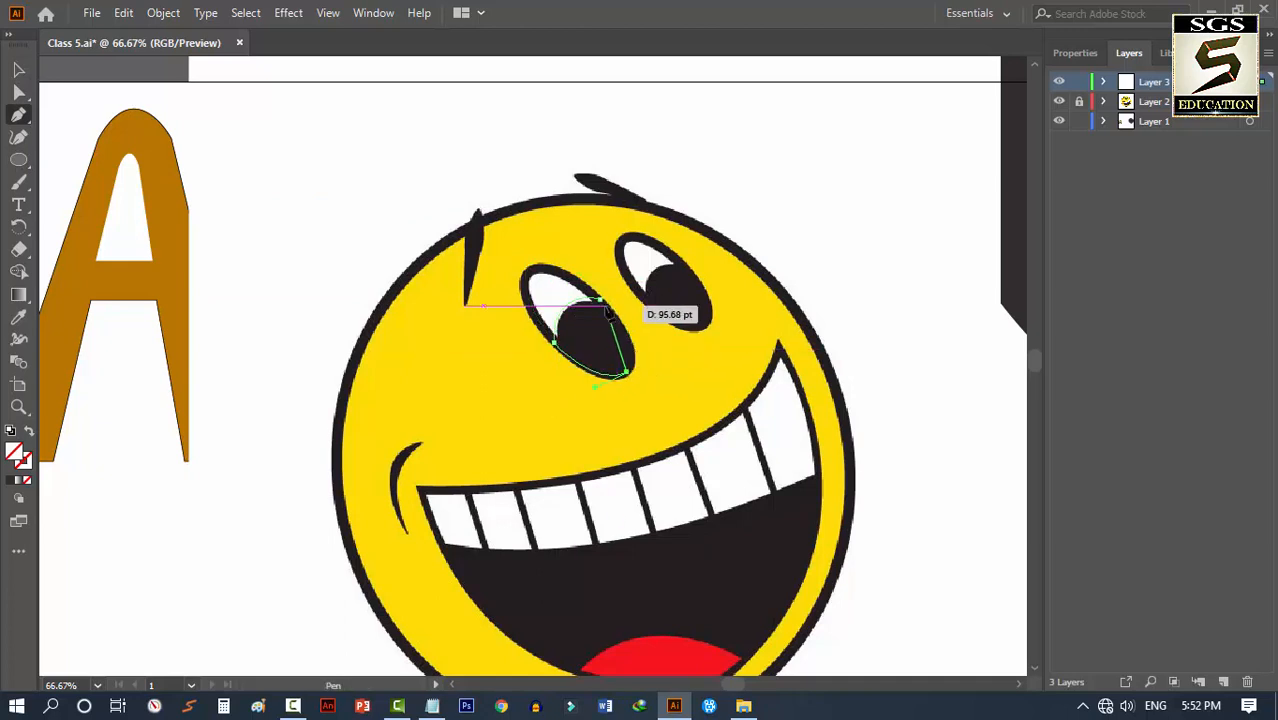
{"action": "left_click_drag", "start_coordinate": [600, 300], "coordinate": [564, 240]}
{"action": "key", "text": "ctrl+z"}
{"action": "left_click_drag", "start_coordinate": [600, 300], "coordinate": [558, 257]}
Duplicate the left pupil path onto the right eye's pupil and deselect it
{"action": "left_click", "coordinate": [19, 70]}
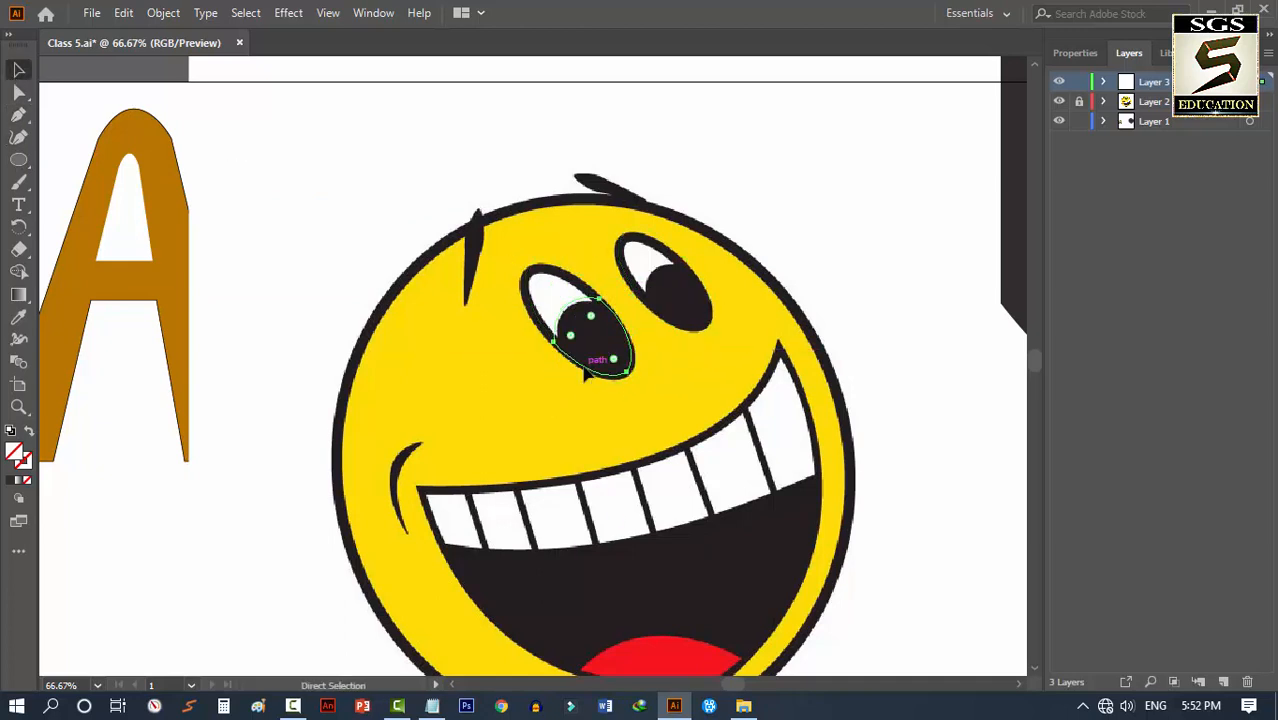
{"action": "left_click_drag", "start_coordinate": [600, 360], "coordinate": [690, 315]}
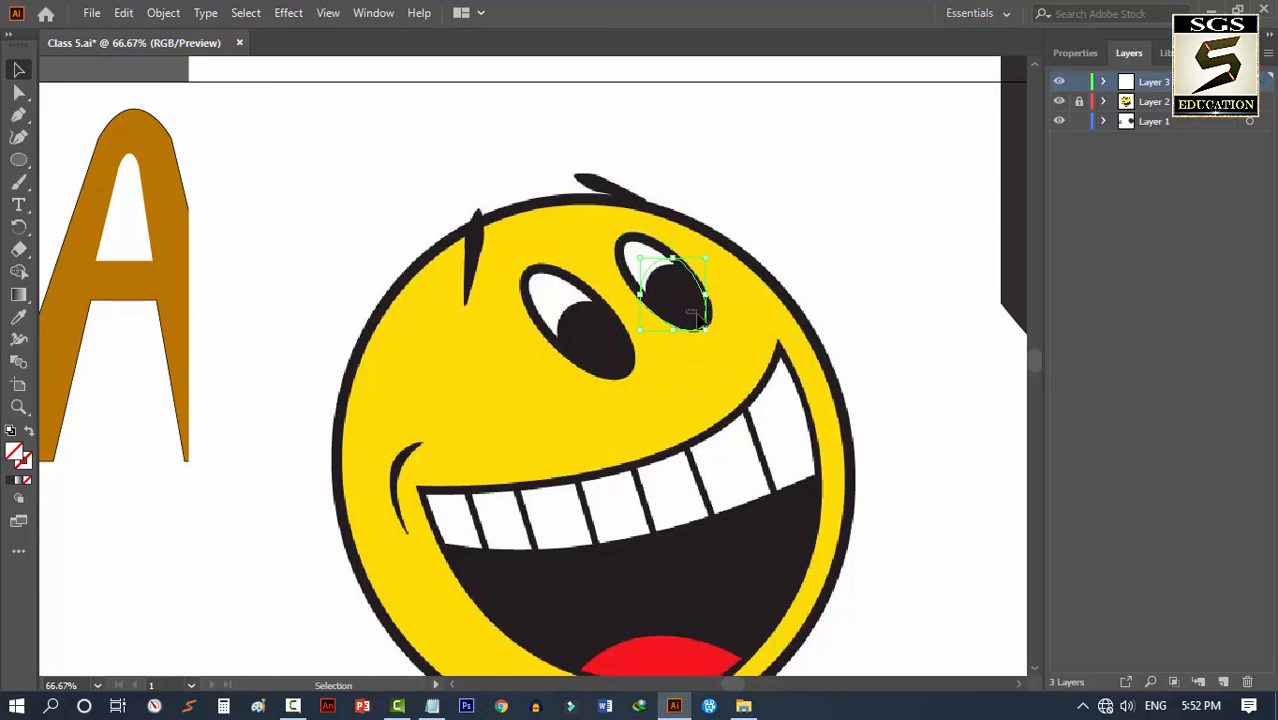
{"action": "left_click", "coordinate": [519, 182]}
{"action": "scroll", "coordinate": [528, 357], "scroll_direction": "down", "scroll_amount": 3}
{"action": "scroll", "coordinate": [492, 308], "scroll_direction": "up", "scroll_amount": 1}
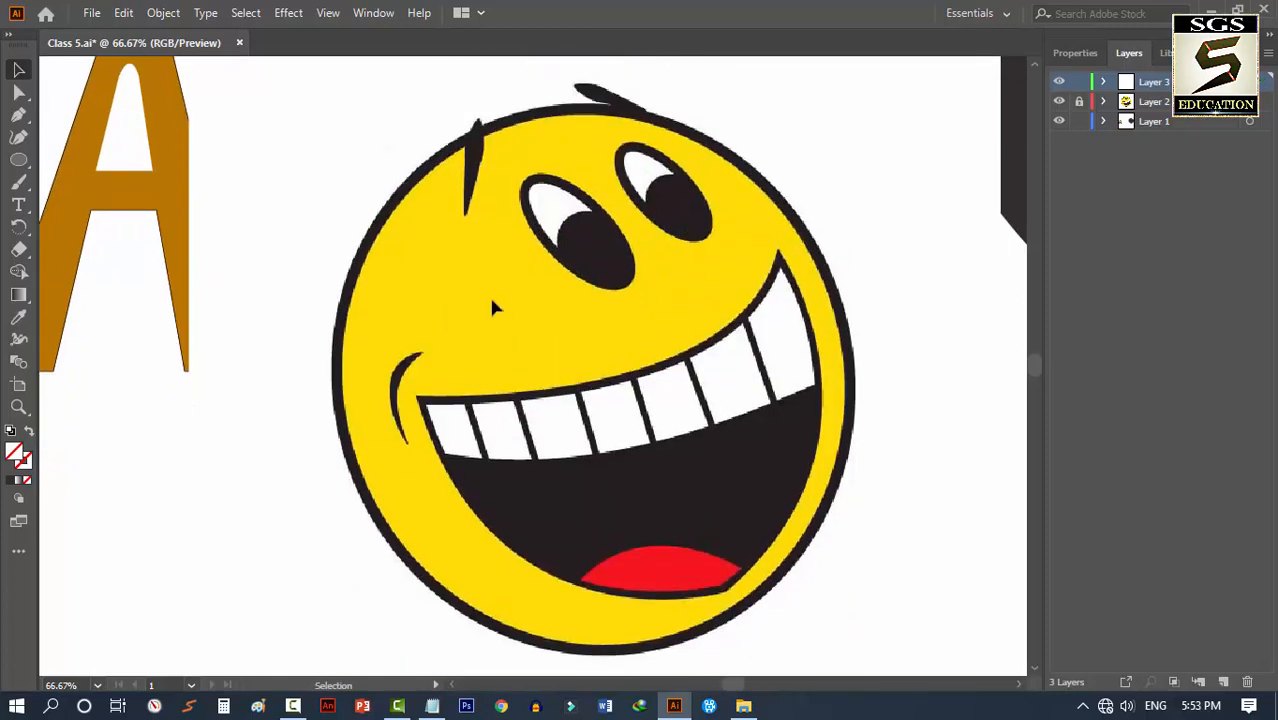
{"action": "scroll", "coordinate": [492, 308], "scroll_direction": "down", "scroll_amount": 1}
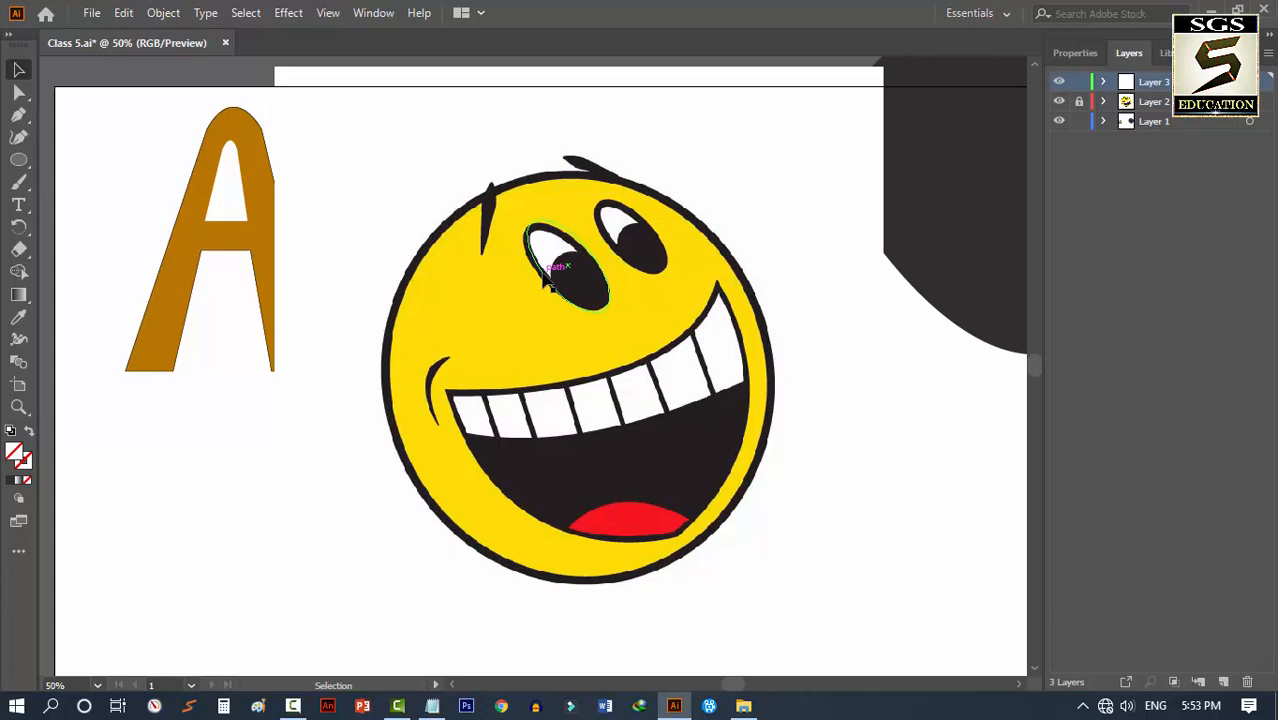
Fill both pupil paths with the black sampled from the image using the Eyedropper
{"action": "left_click", "coordinate": [628, 252]}
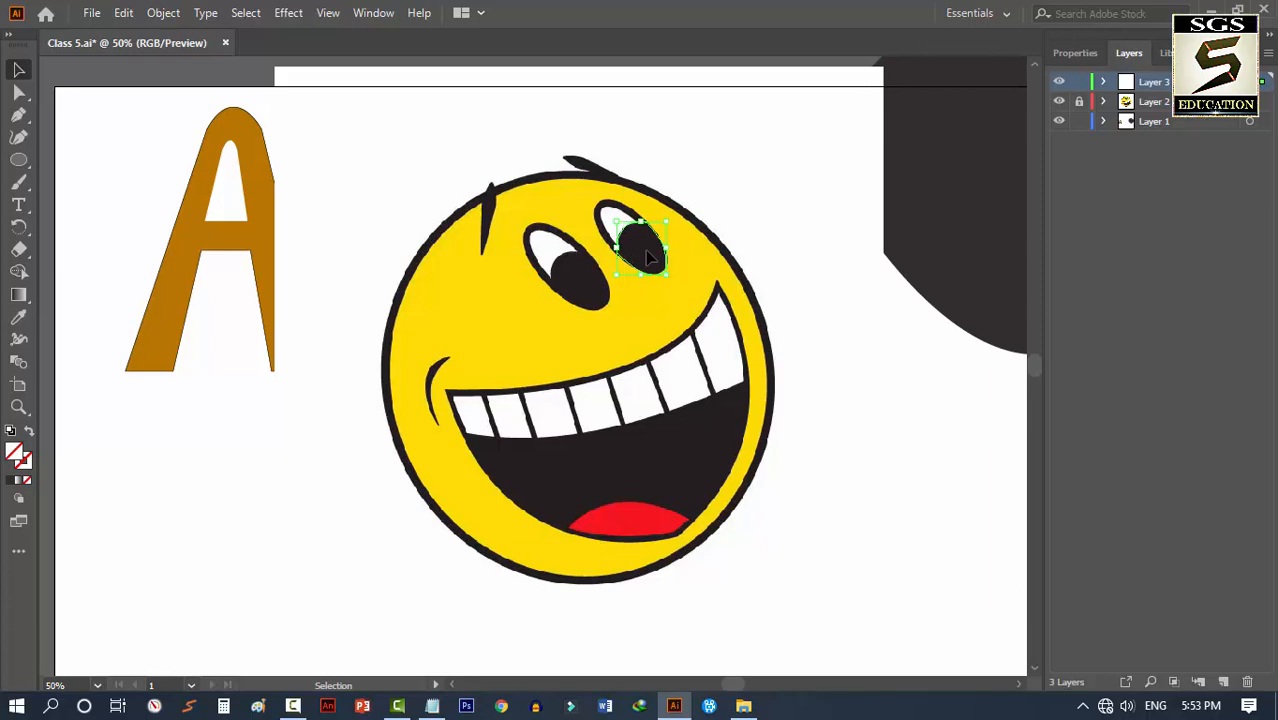
{"action": "key", "text": "i"}
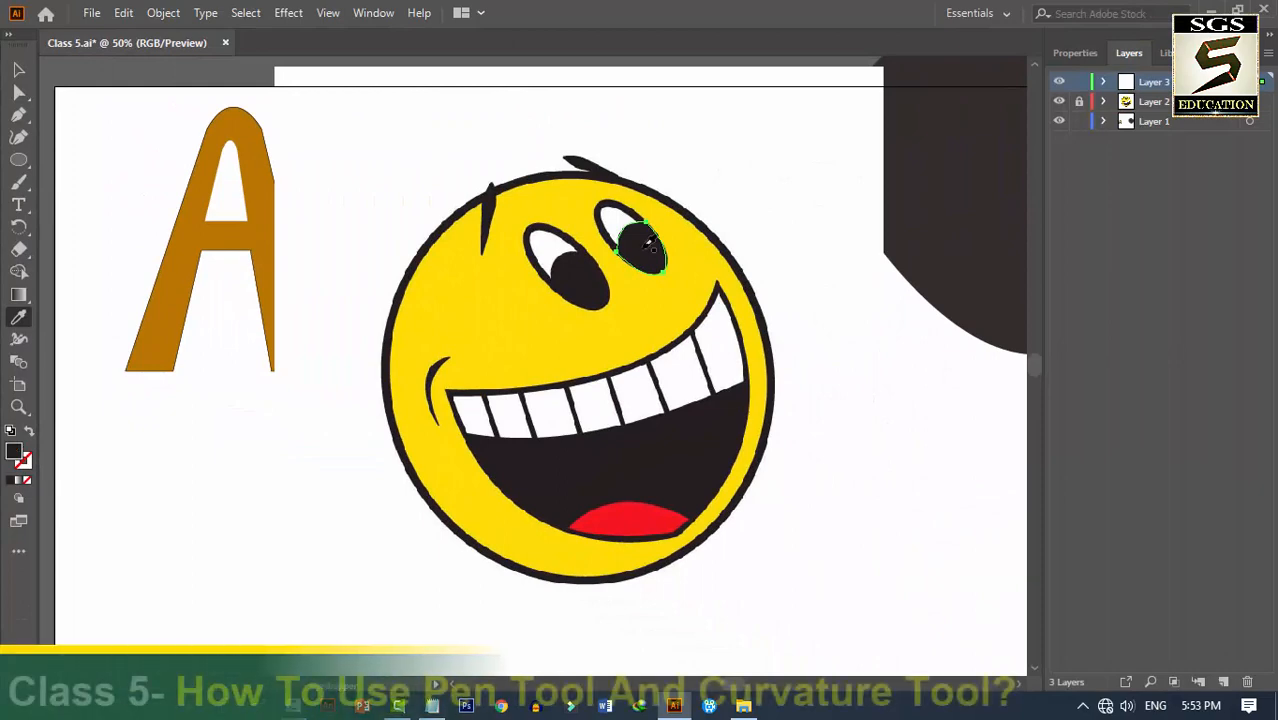
{"action": "left_click", "coordinate": [647, 242]}
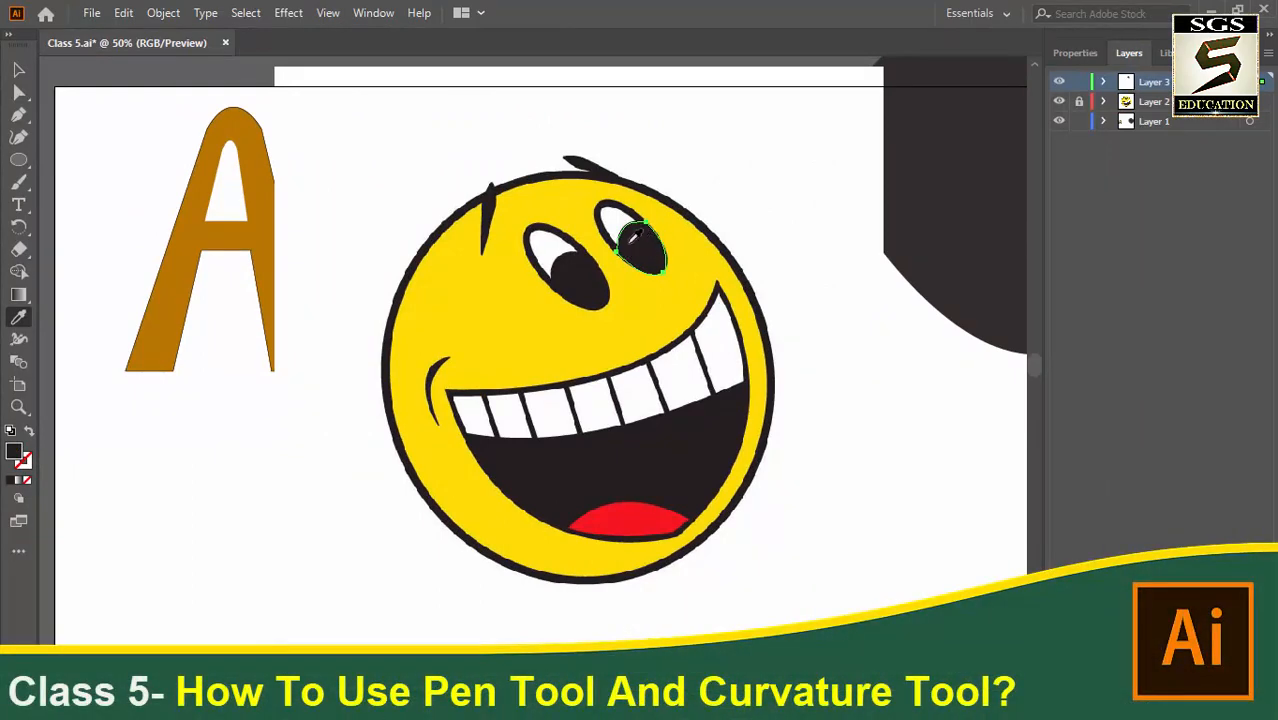
{"action": "key", "text": "v"}
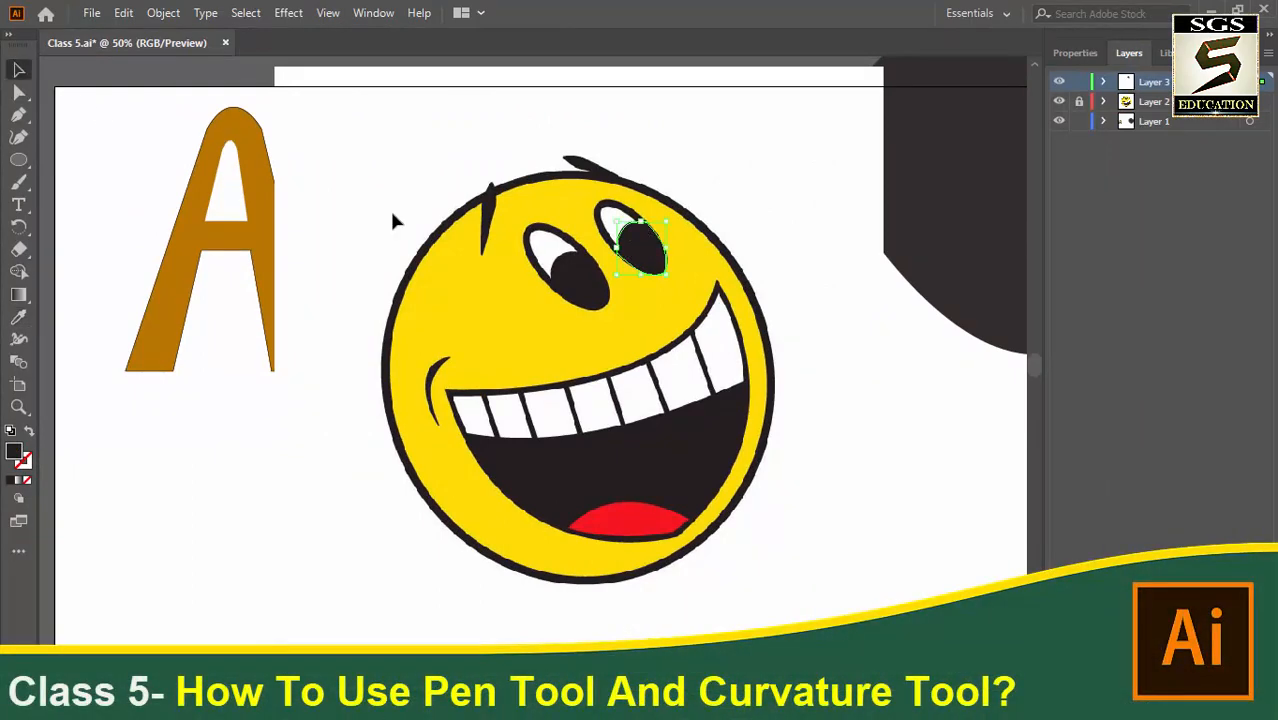
{"action": "left_click", "coordinate": [572, 300]}
{"action": "key", "text": "i"}
{"action": "left_click", "coordinate": [585, 268]}
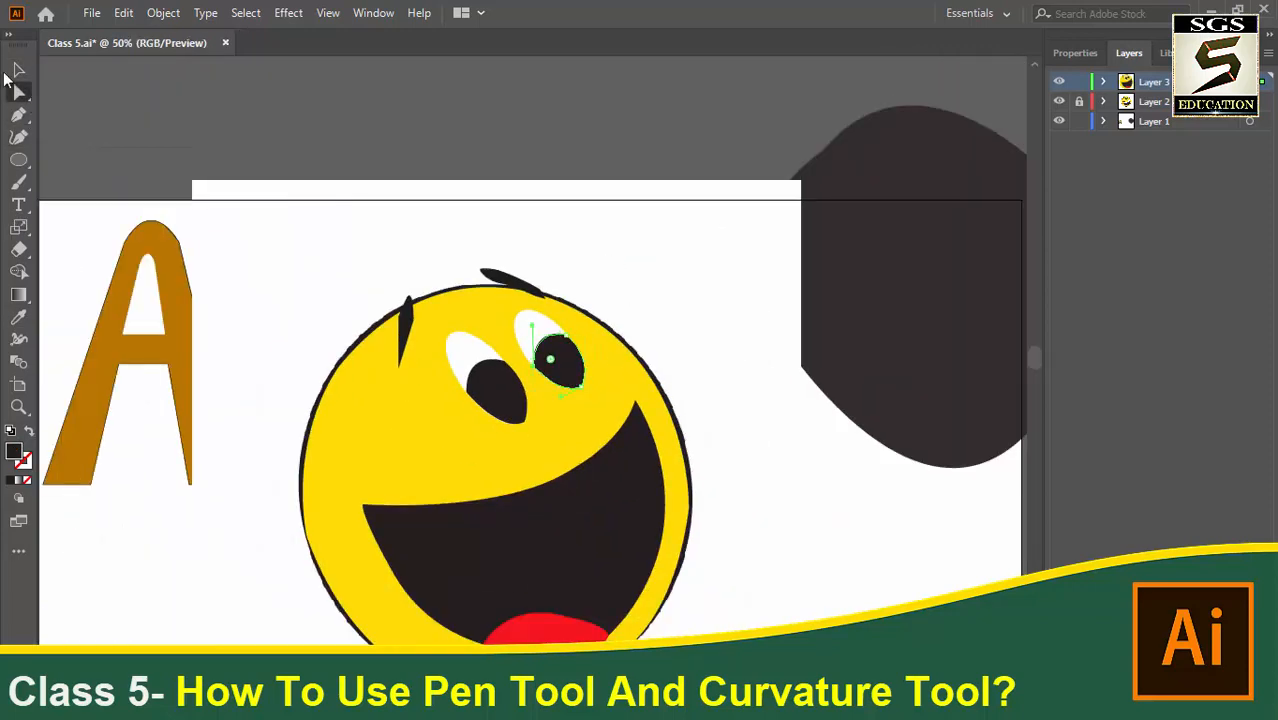
Draw a closed four-sided tooth hanging from the middle of the mouth's upper edge with the Pen tool and deselect it
{"action": "left_click", "coordinate": [18, 69]}
{"action": "left_click", "coordinate": [338, 244]}
{"action": "scroll", "coordinate": [343, 221], "scroll_direction": "down", "scroll_amount": 3}
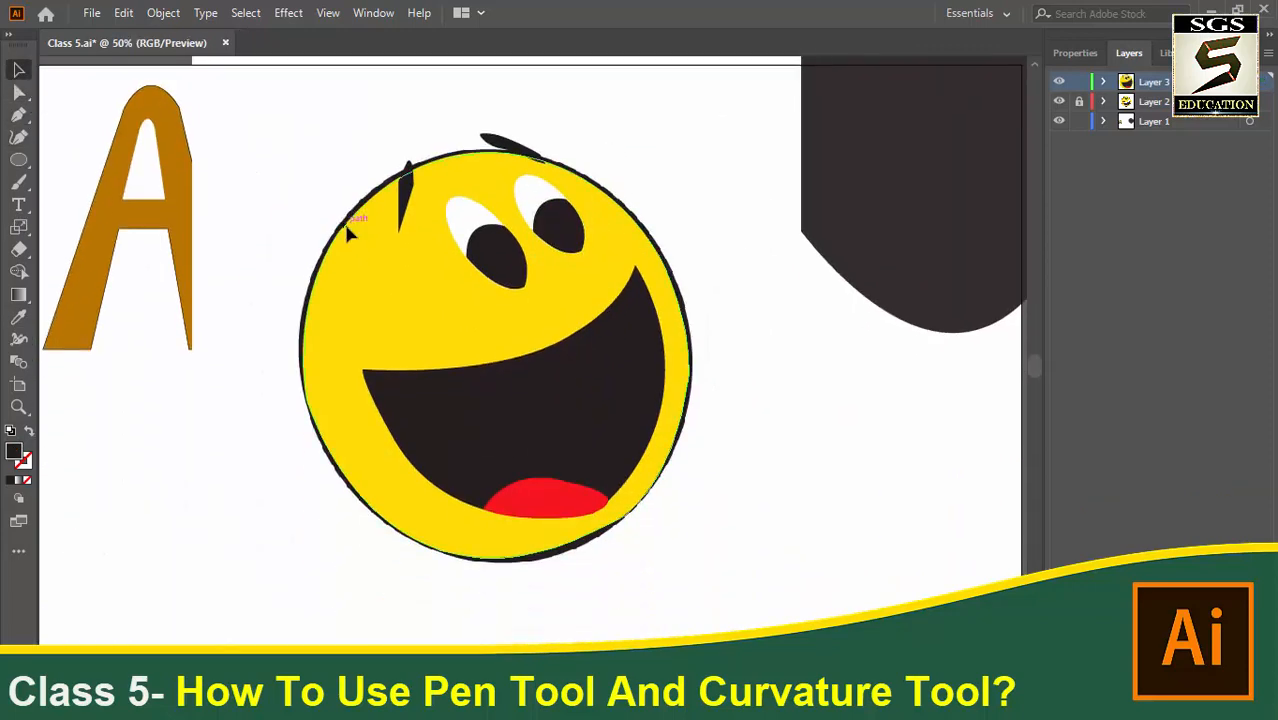
{"action": "left_click", "coordinate": [19, 118]}
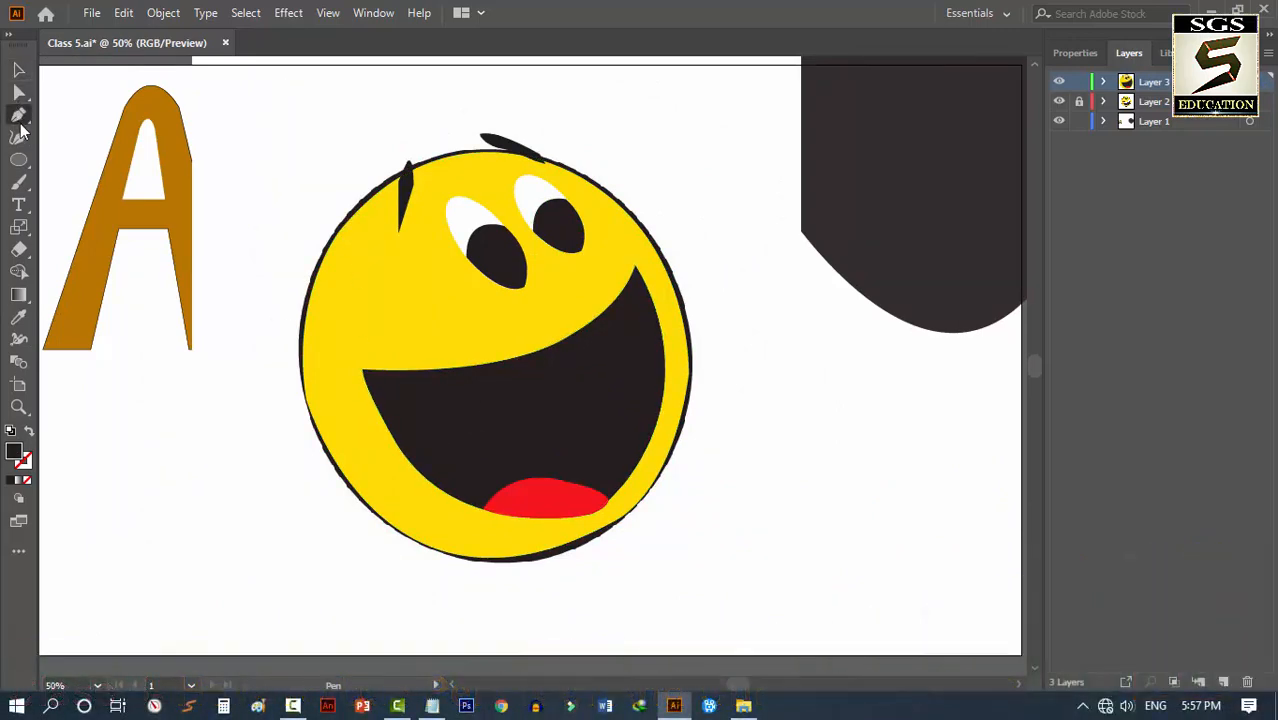
{"action": "left_click", "coordinate": [458, 370]}
{"action": "left_click", "coordinate": [480, 414]}
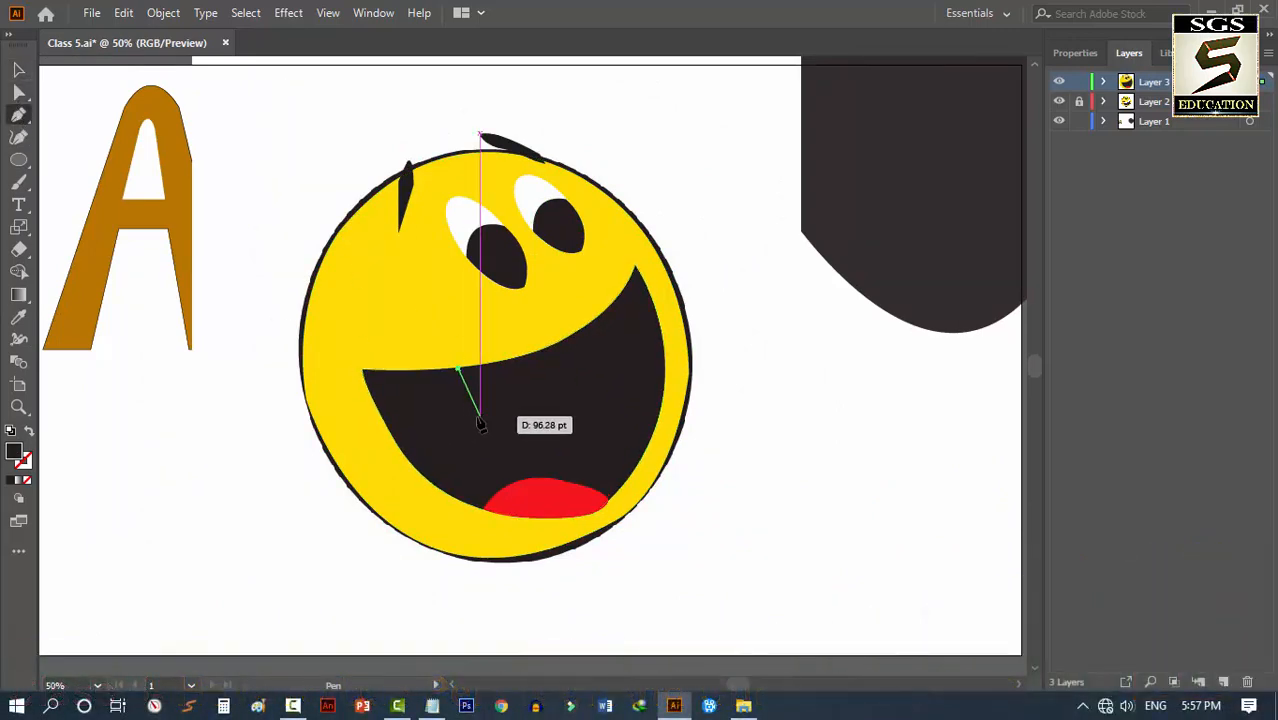
{"action": "left_click", "coordinate": [523, 404]}
{"action": "left_click", "coordinate": [505, 362]}
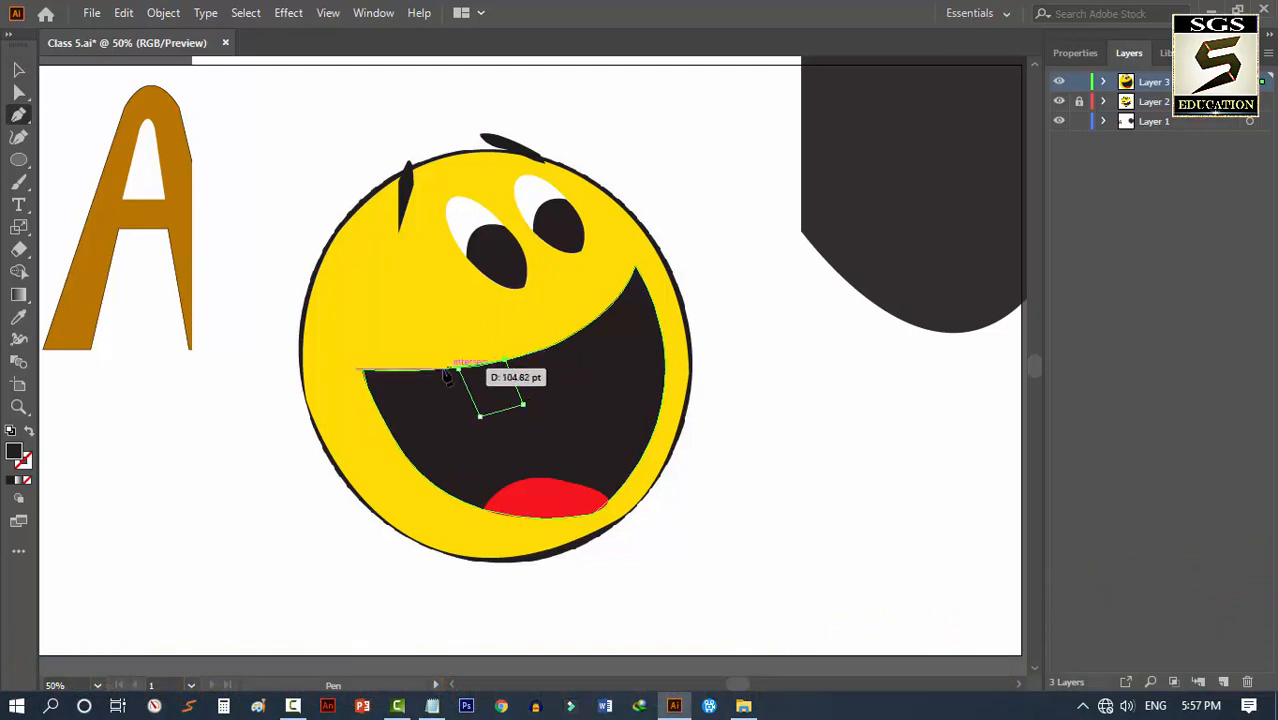
{"action": "left_click", "coordinate": [458, 371]}
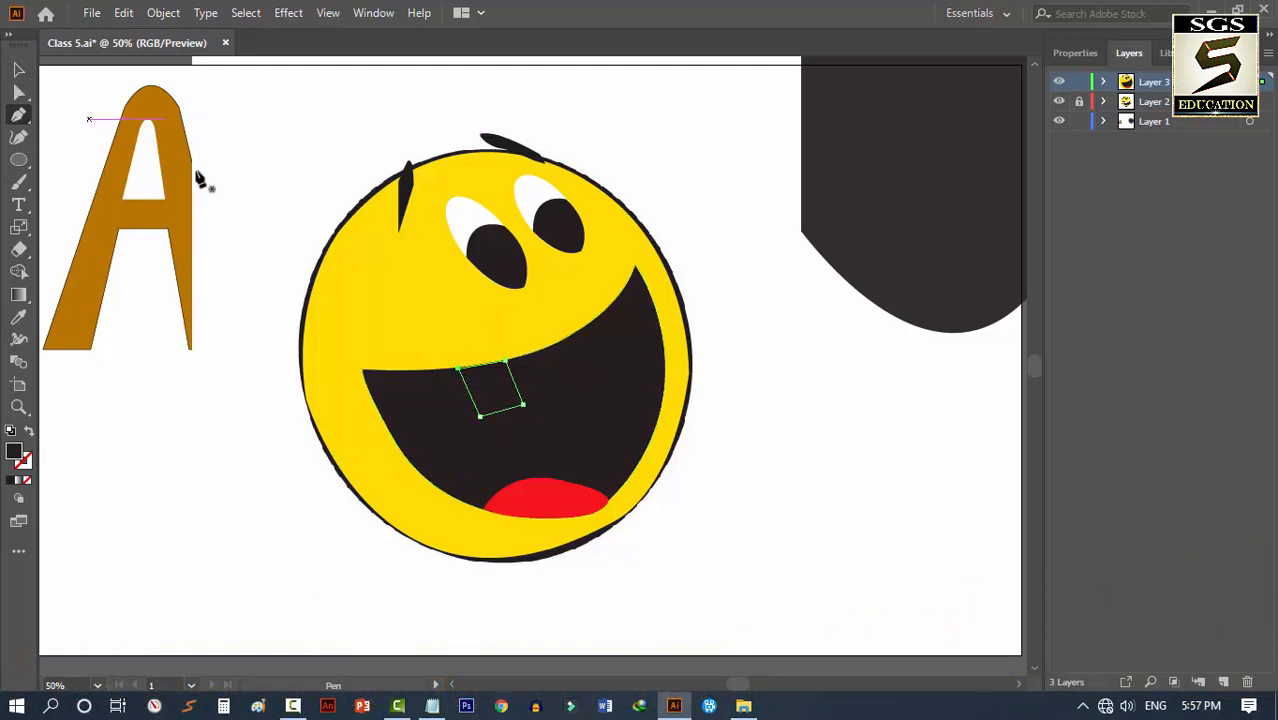
{"action": "key", "text": "a"}
{"action": "key", "text": "Delete"}
{"action": "key", "text": "v"}
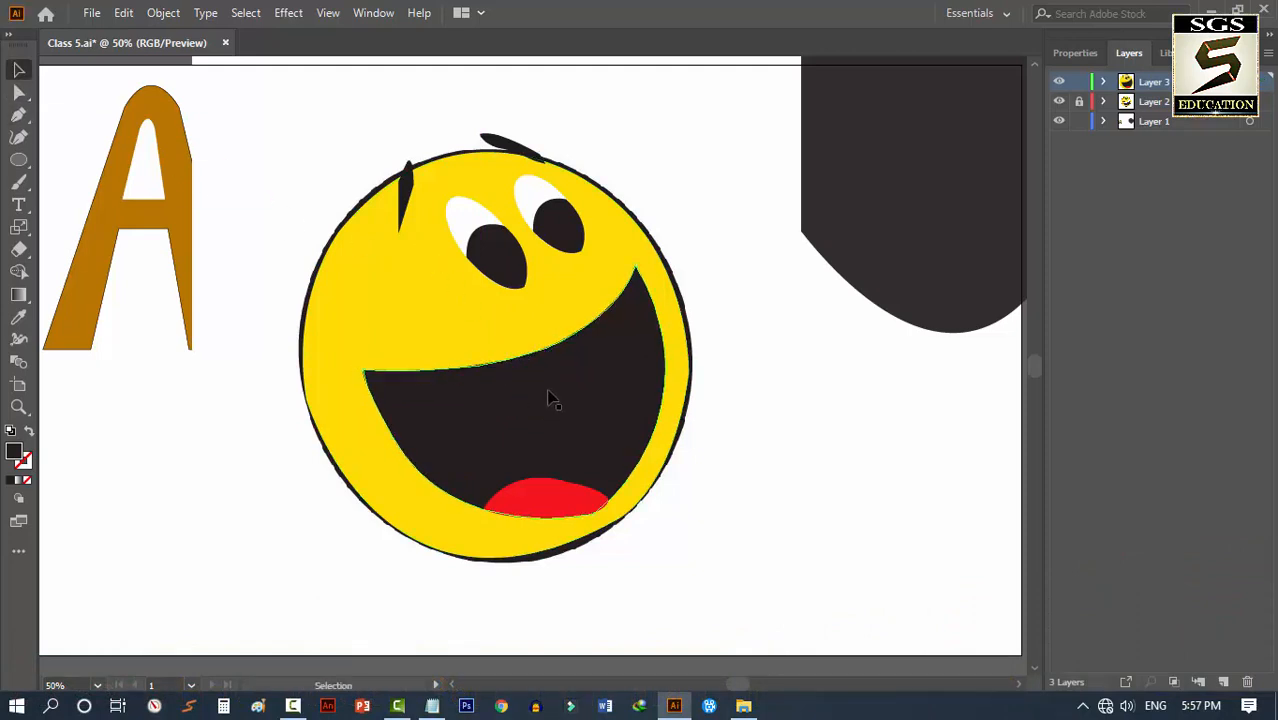
Draw a second closed four-sided tooth to the right of the first along the mouth's upper edge with the Pen tool
{"action": "key", "text": "p"}
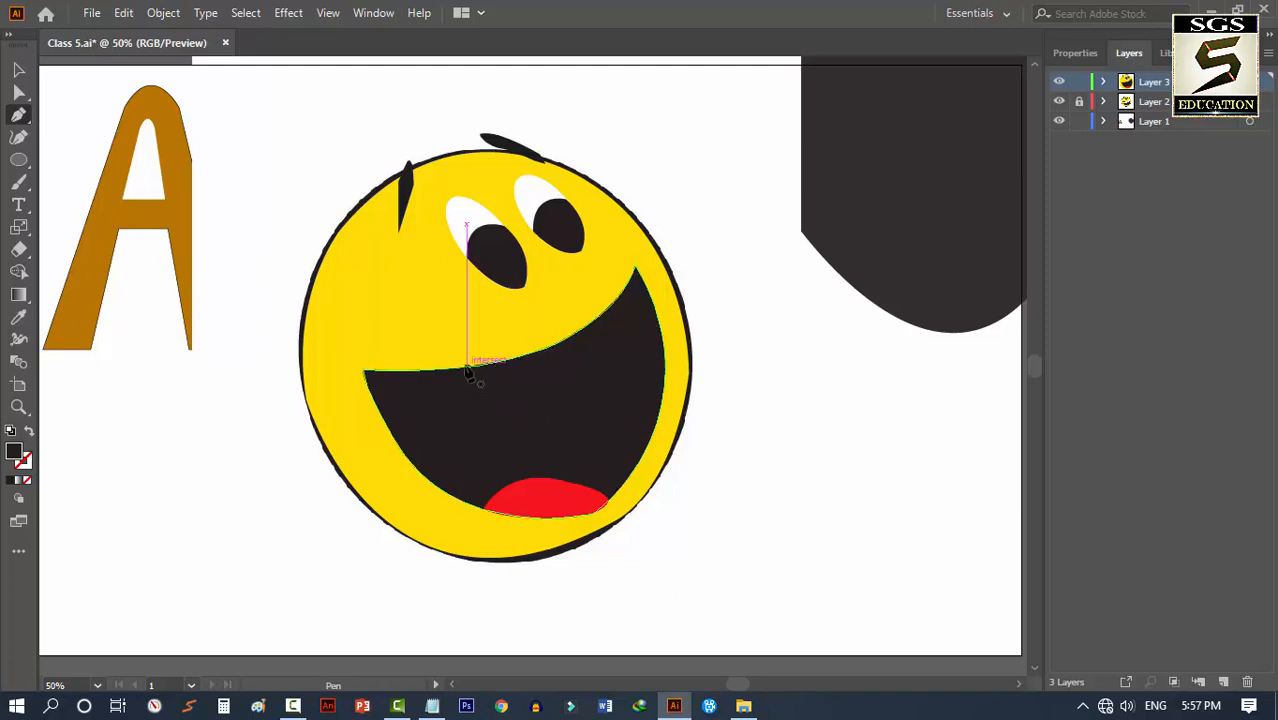
{"action": "left_click", "coordinate": [523, 355]}
{"action": "left_click", "coordinate": [545, 404]}
{"action": "left_click", "coordinate": [584, 391]}
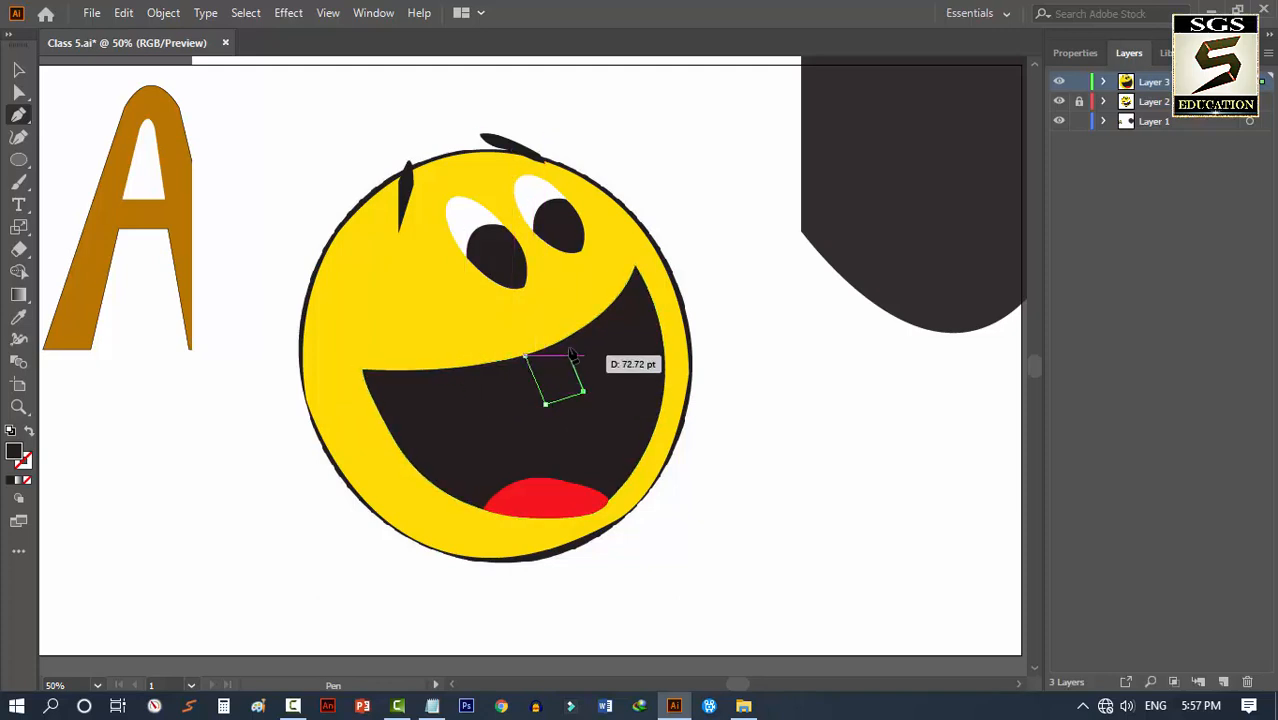
{"action": "left_click", "coordinate": [566, 343]}
{"action": "left_click", "coordinate": [523, 355]}
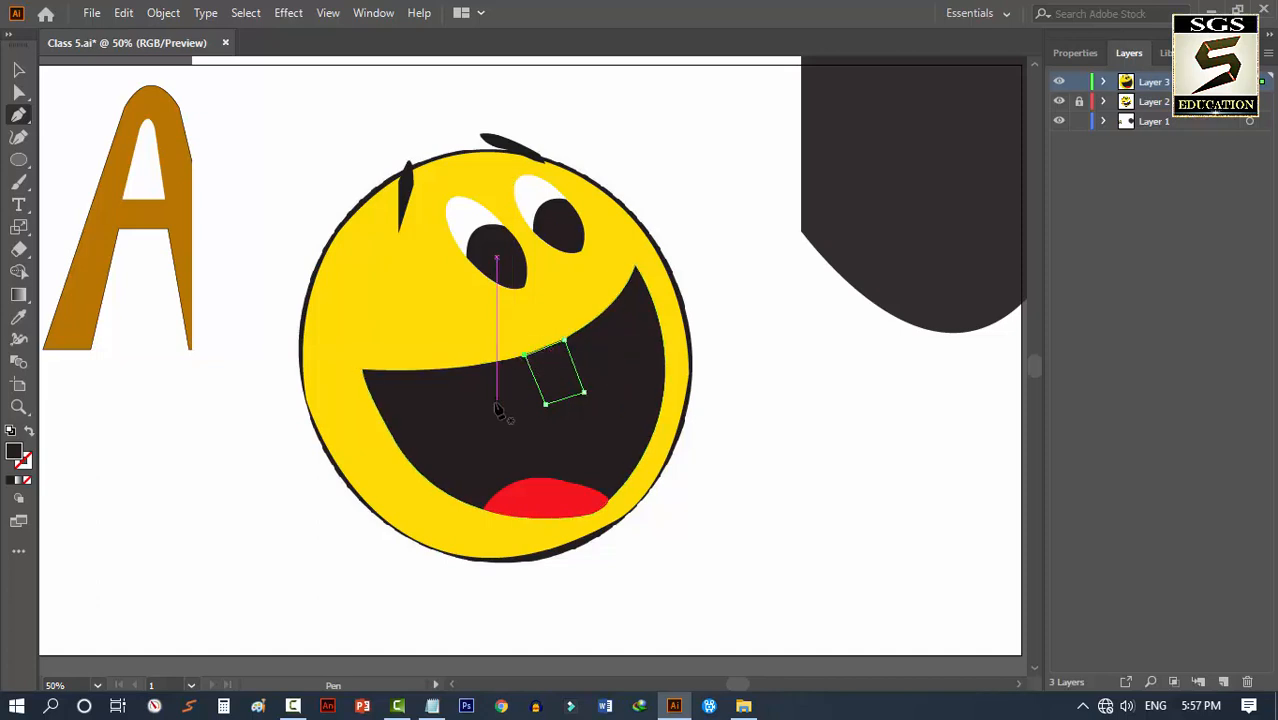
Fill both tooth paths with the white sampled from the left eye using the Eyedropper and deselect them
{"action": "left_click", "coordinate": [478, 416]}
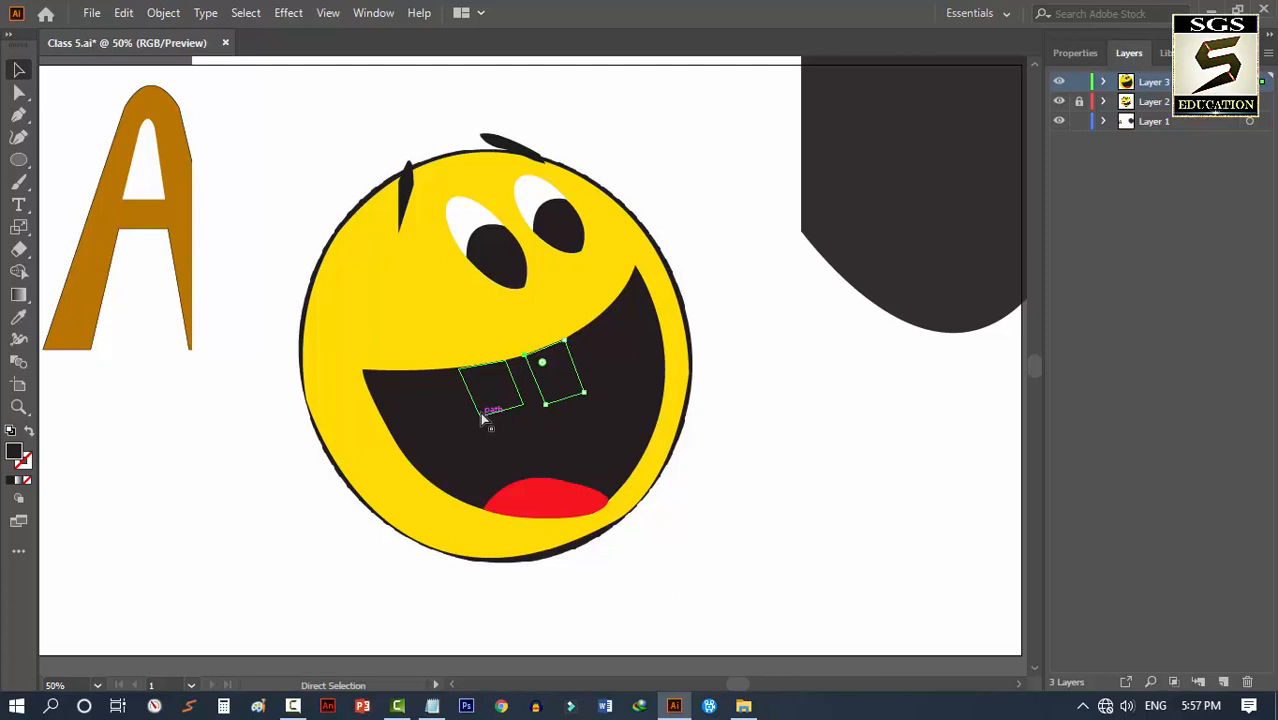
{"action": "left_click", "coordinate": [482, 420]}
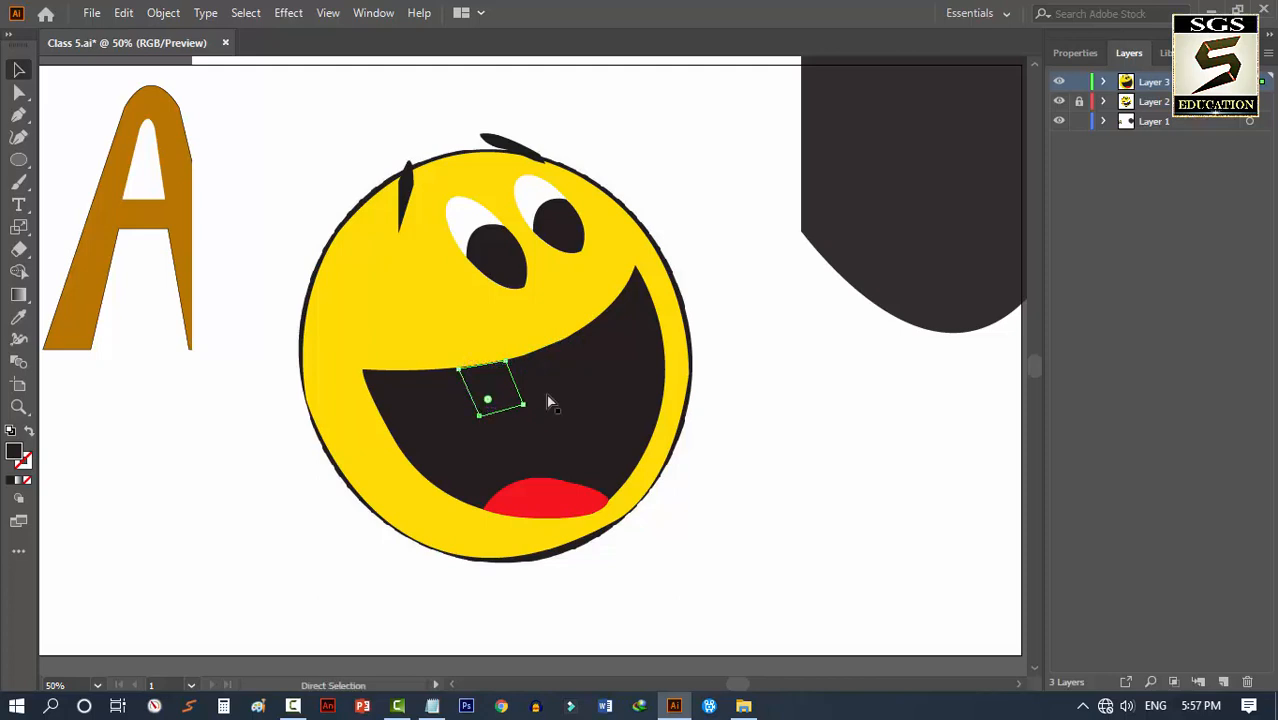
{"action": "key", "text": "v"}
{"action": "left_click", "coordinate": [545, 398], "text": "shift"}
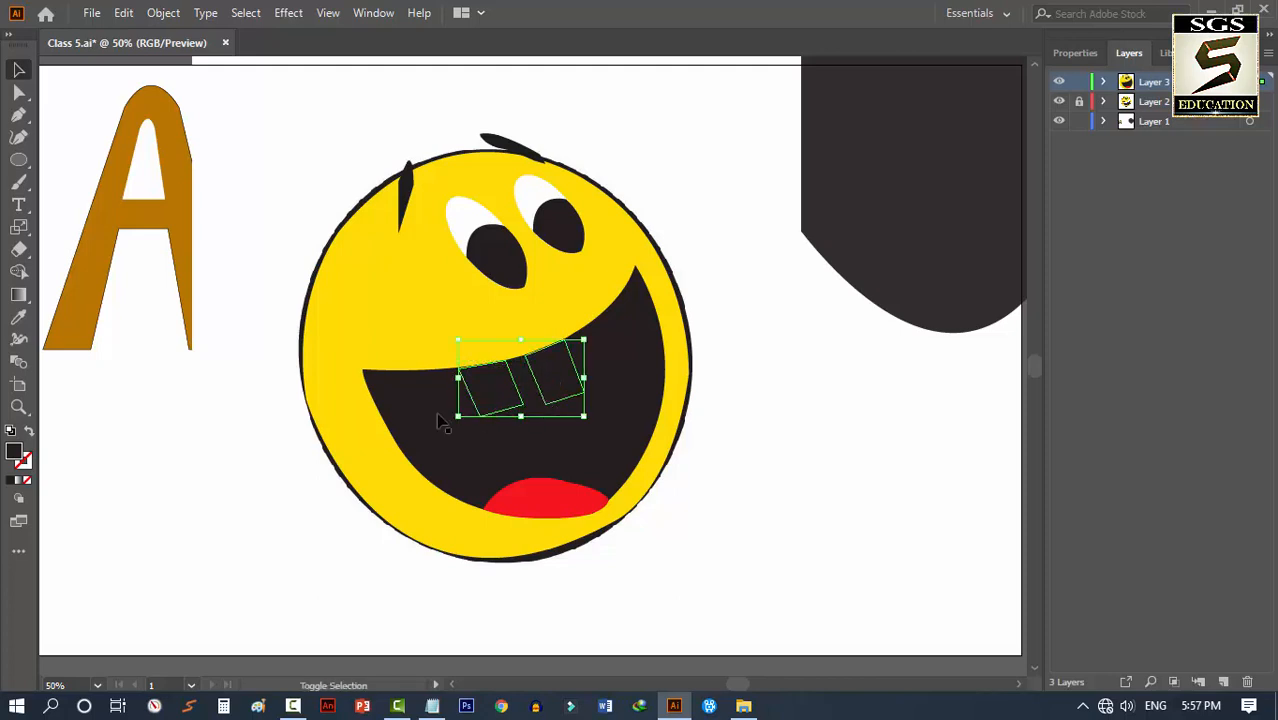
{"action": "key", "text": "i"}
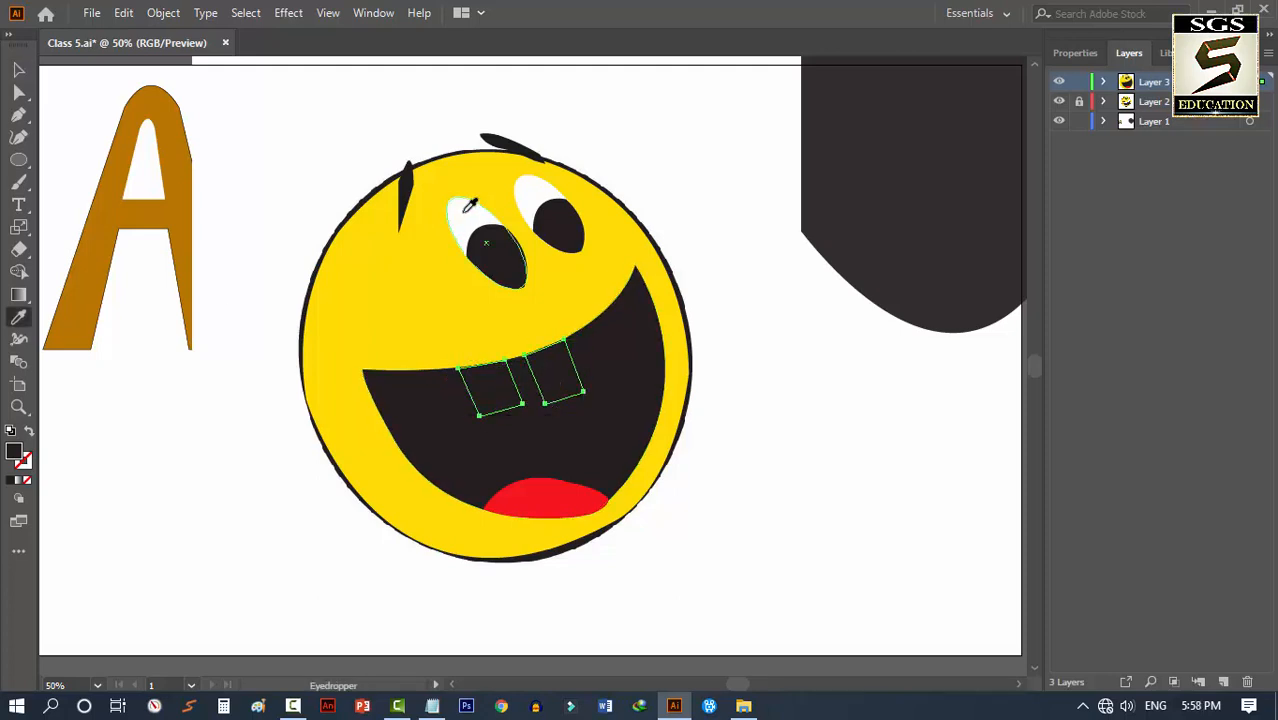
{"action": "left_click", "coordinate": [470, 203]}
{"action": "left_click", "coordinate": [18, 69]}
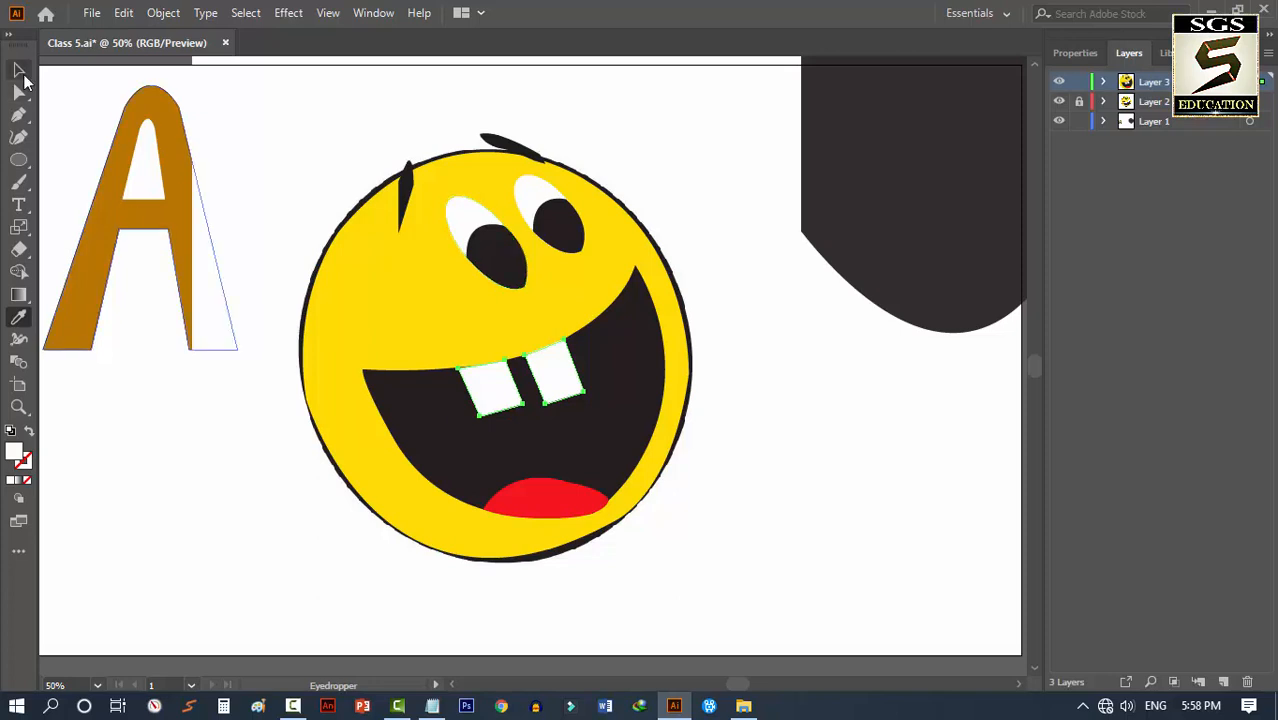
{"action": "left_click", "coordinate": [318, 145]}
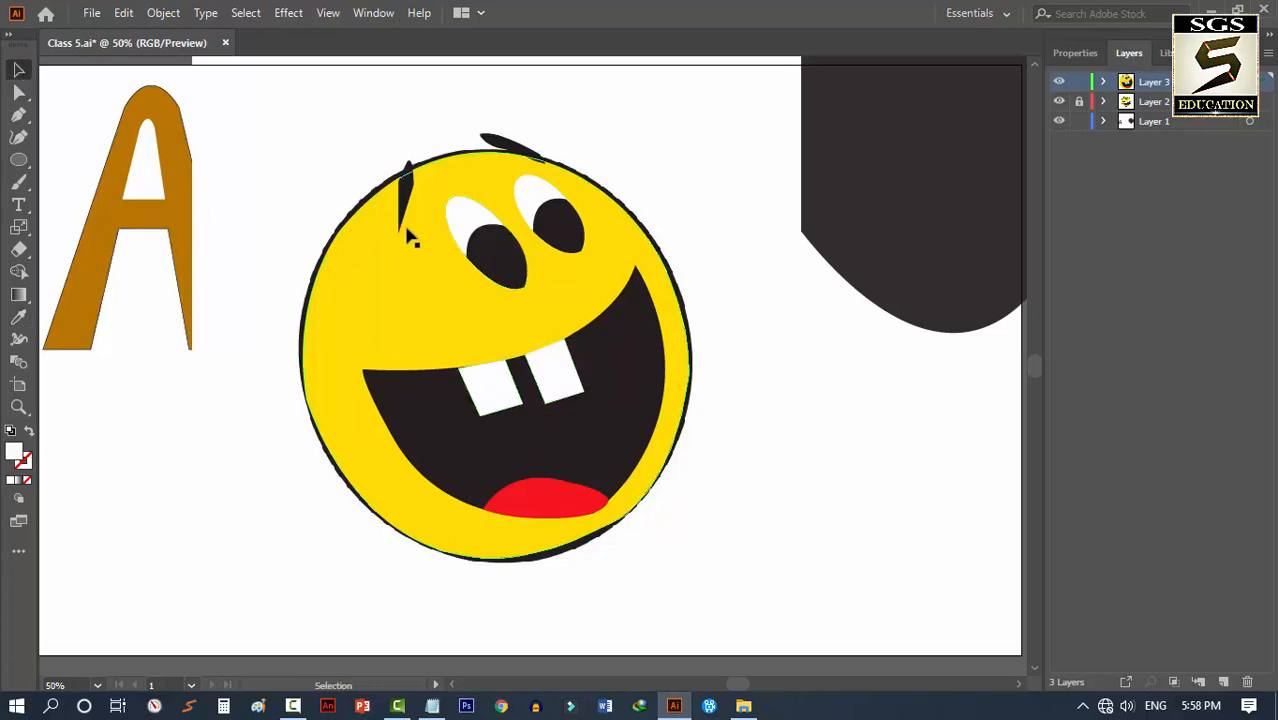
Draw a closed, roughly circular five-point shape below the dark blob, right of the smiley, with the Curvature tool
{"action": "key", "text": "ctrl+minus"}
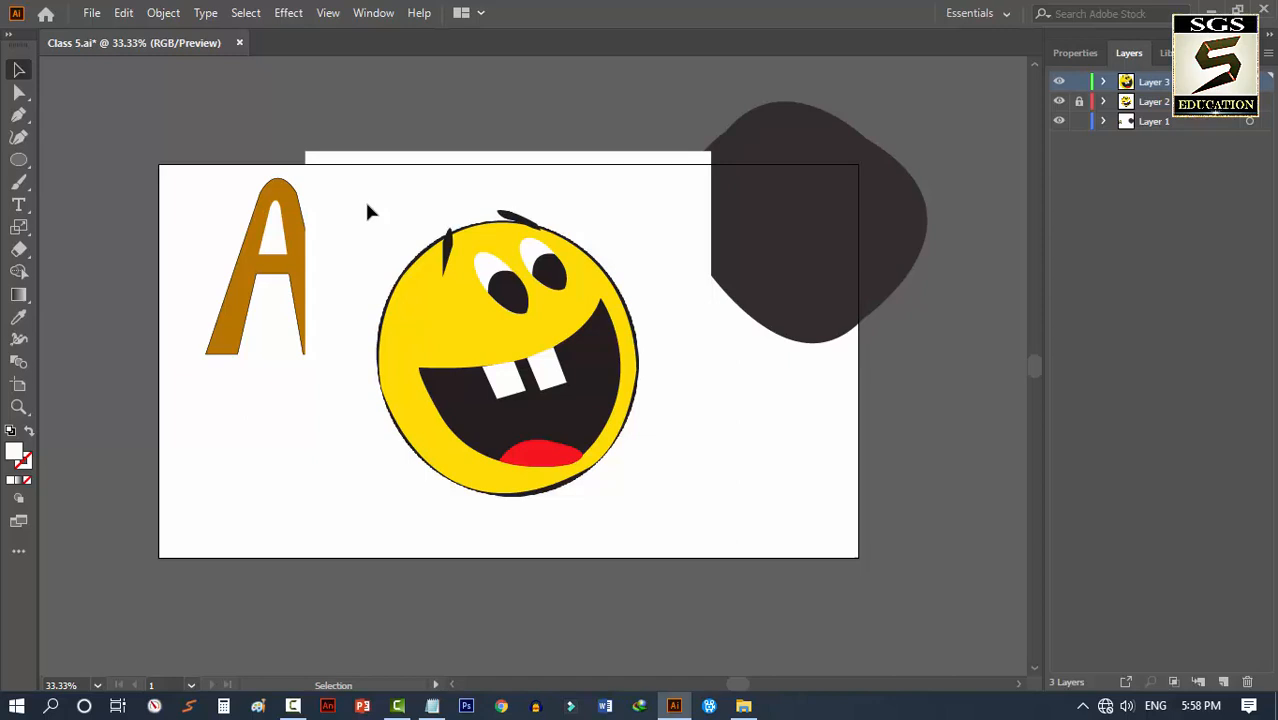
{"action": "left_click", "coordinate": [18, 138]}
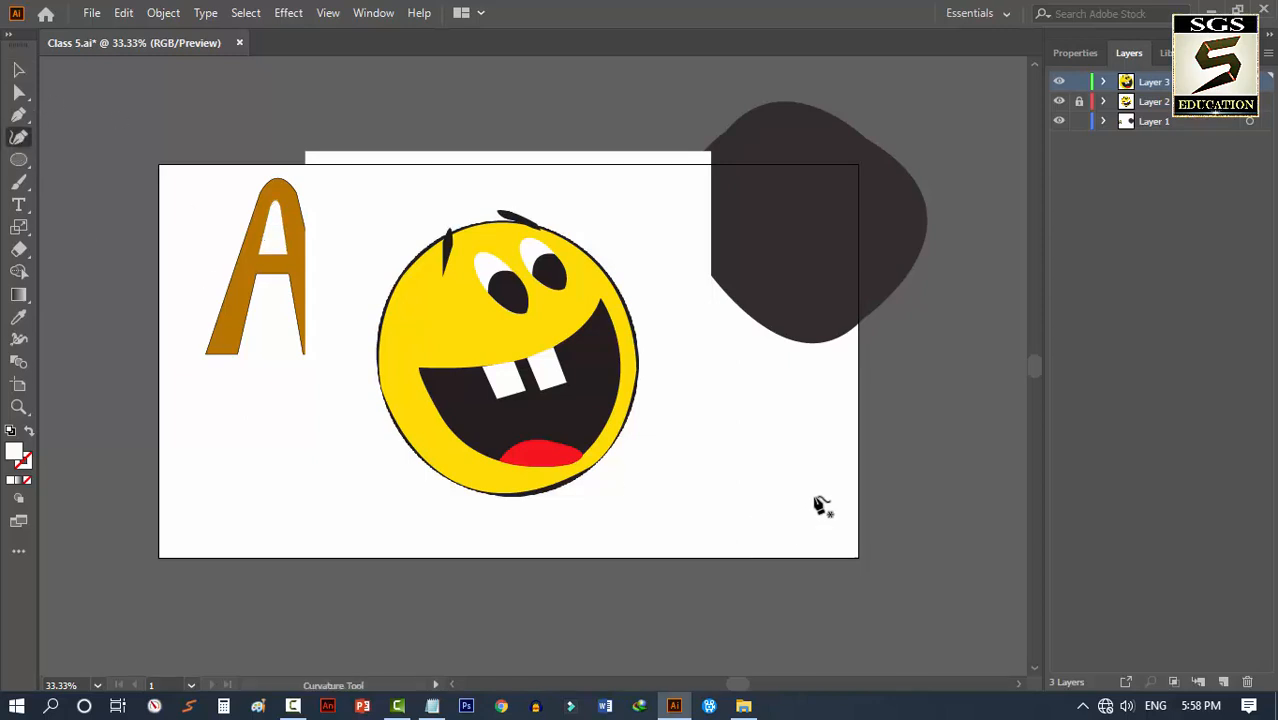
{"action": "key", "text": "ctrl+equal"}
{"action": "key", "text": "ctrl+equal"}
{"action": "left_click_drag", "start_coordinate": [805, 505], "coordinate": [513, 371]}
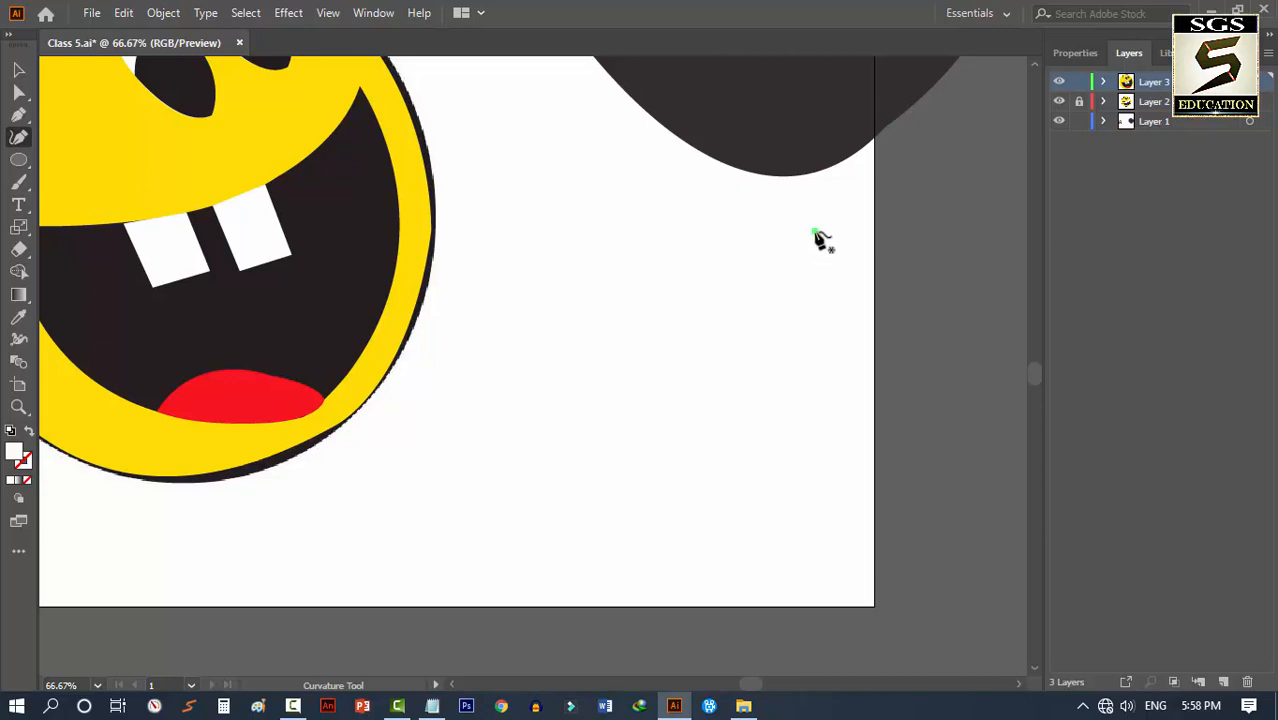
{"action": "left_click", "coordinate": [604, 295]}
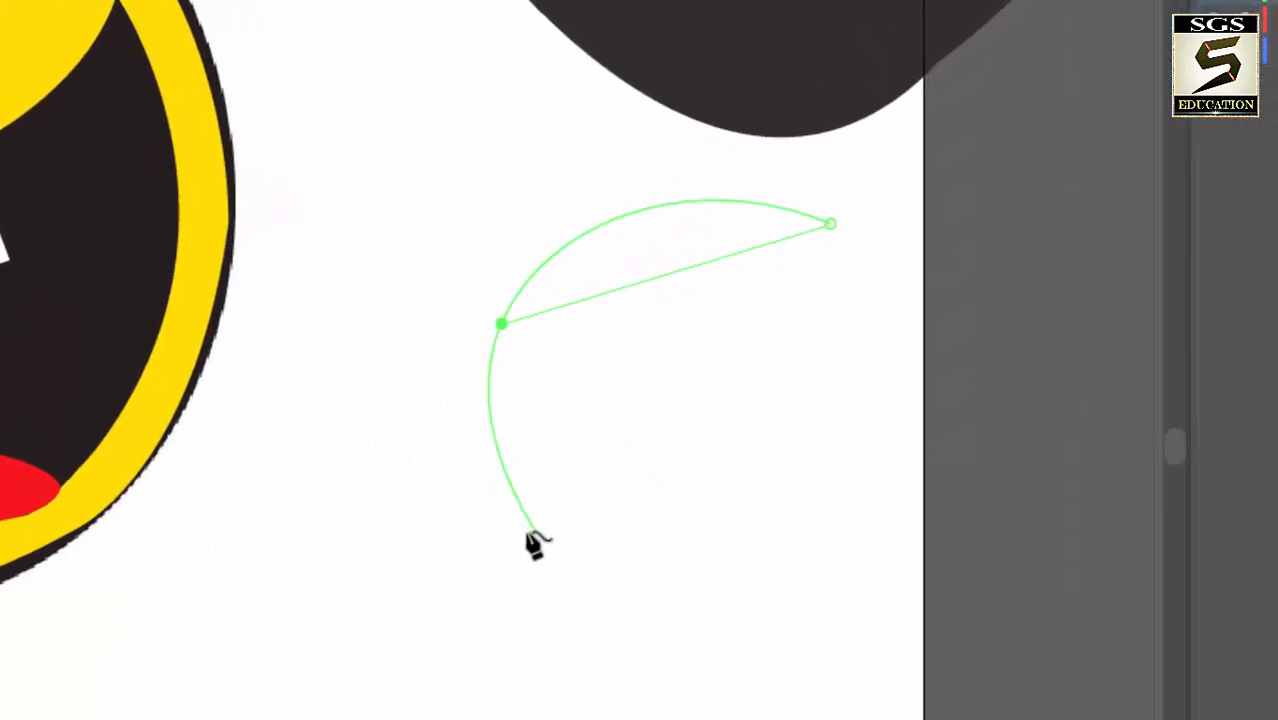
{"action": "left_click", "coordinate": [531, 536]}
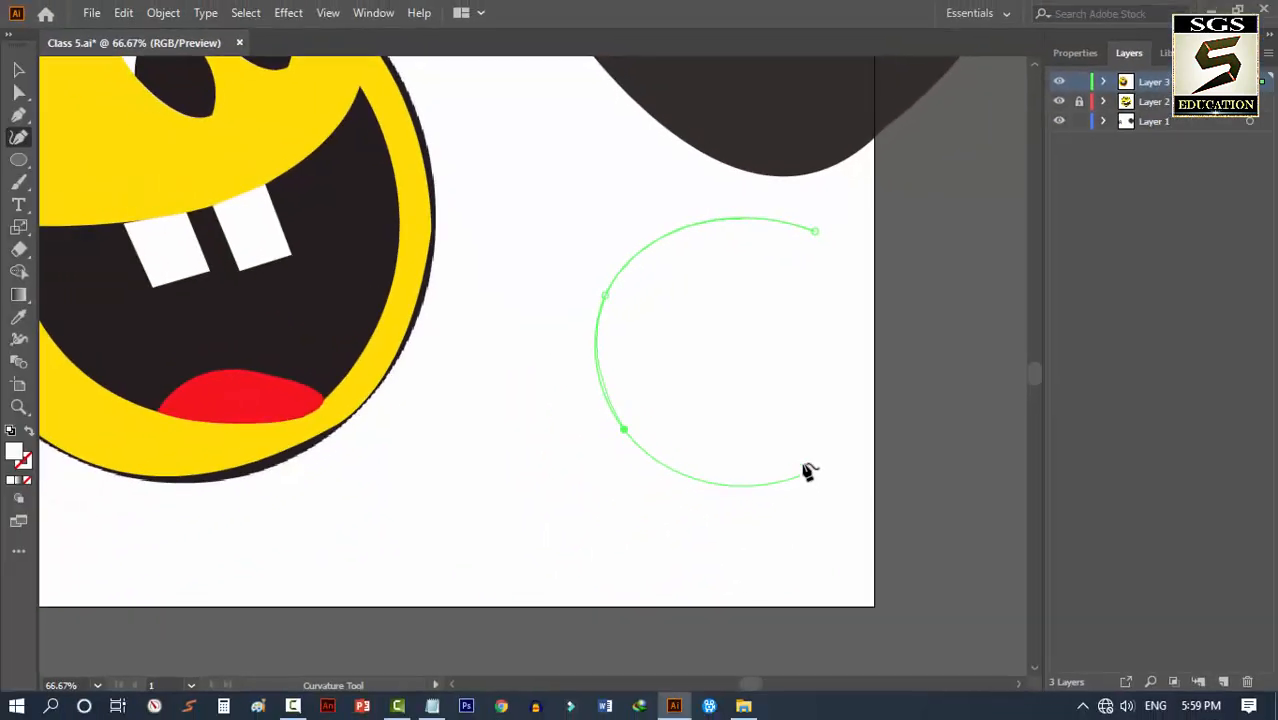
{"action": "left_click", "coordinate": [811, 585]}
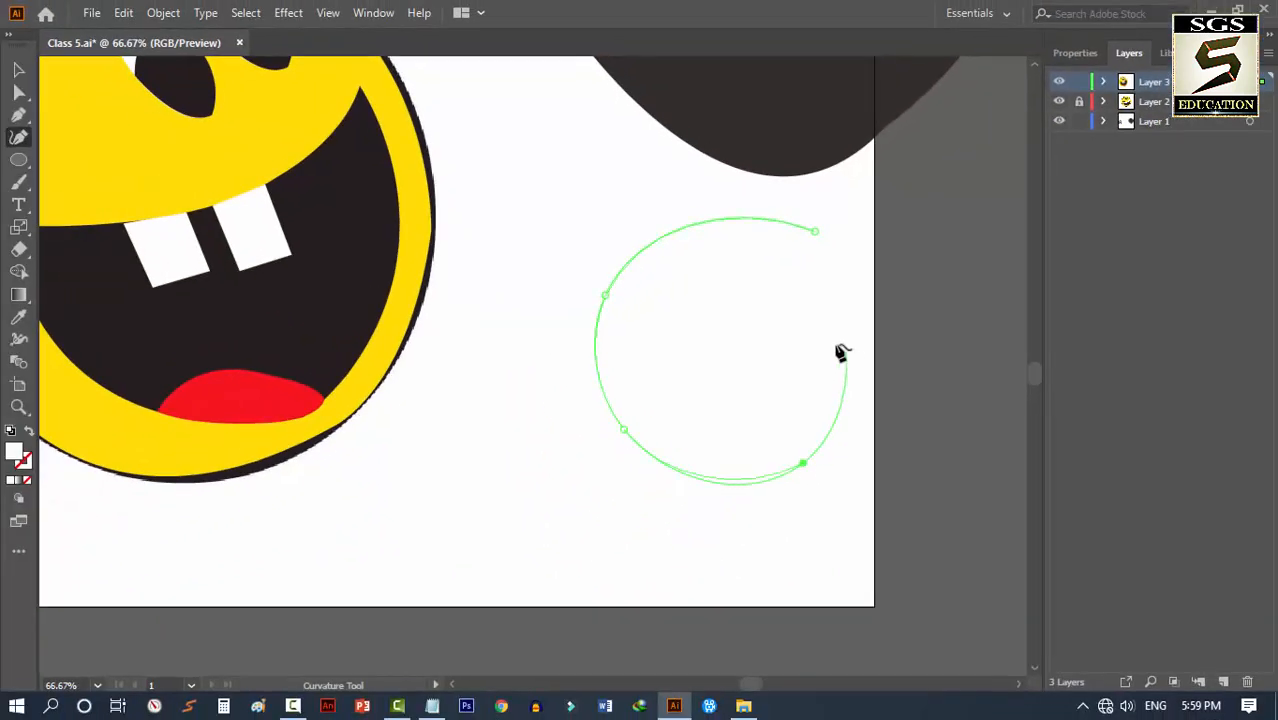
{"action": "left_click", "coordinate": [852, 274]}
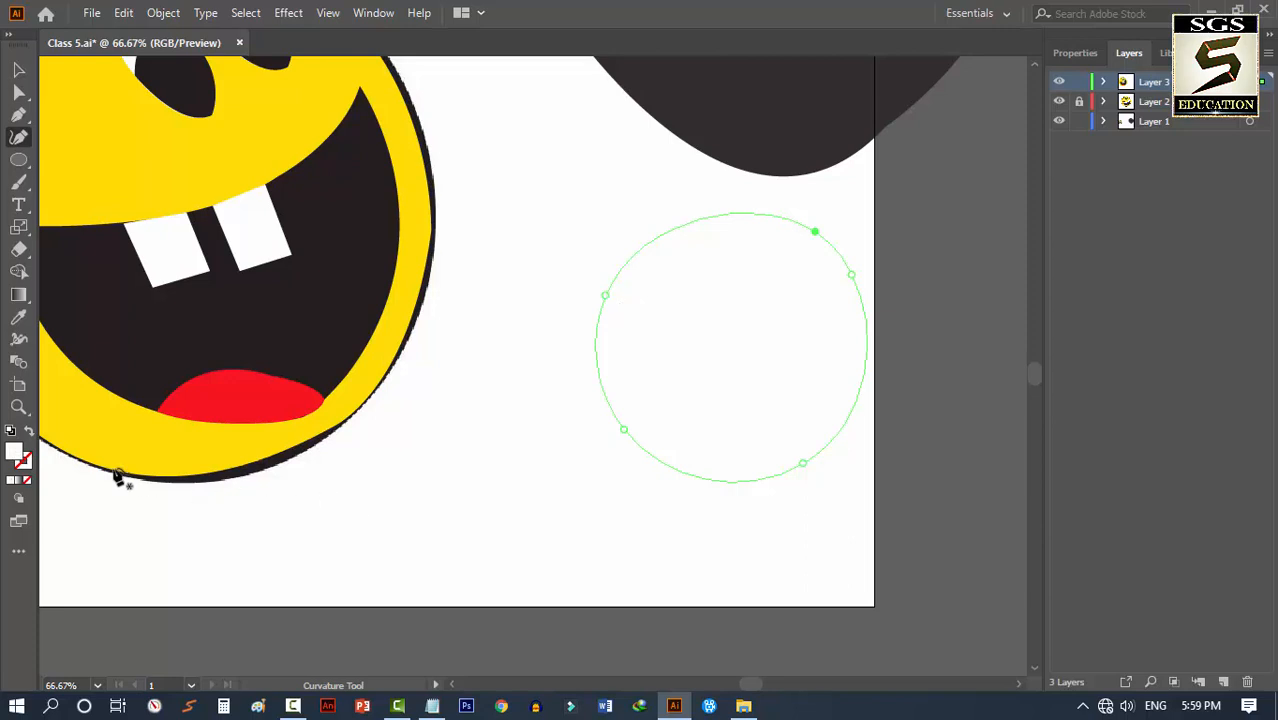
Set the round shape's fill to a dark maroon in the Color Picker
{"action": "double_click", "coordinate": [13, 454]}
{"action": "left_click_drag", "start_coordinate": [845, 305], "coordinate": [811, 341]}
{"action": "left_click", "coordinate": [1093, 172]}
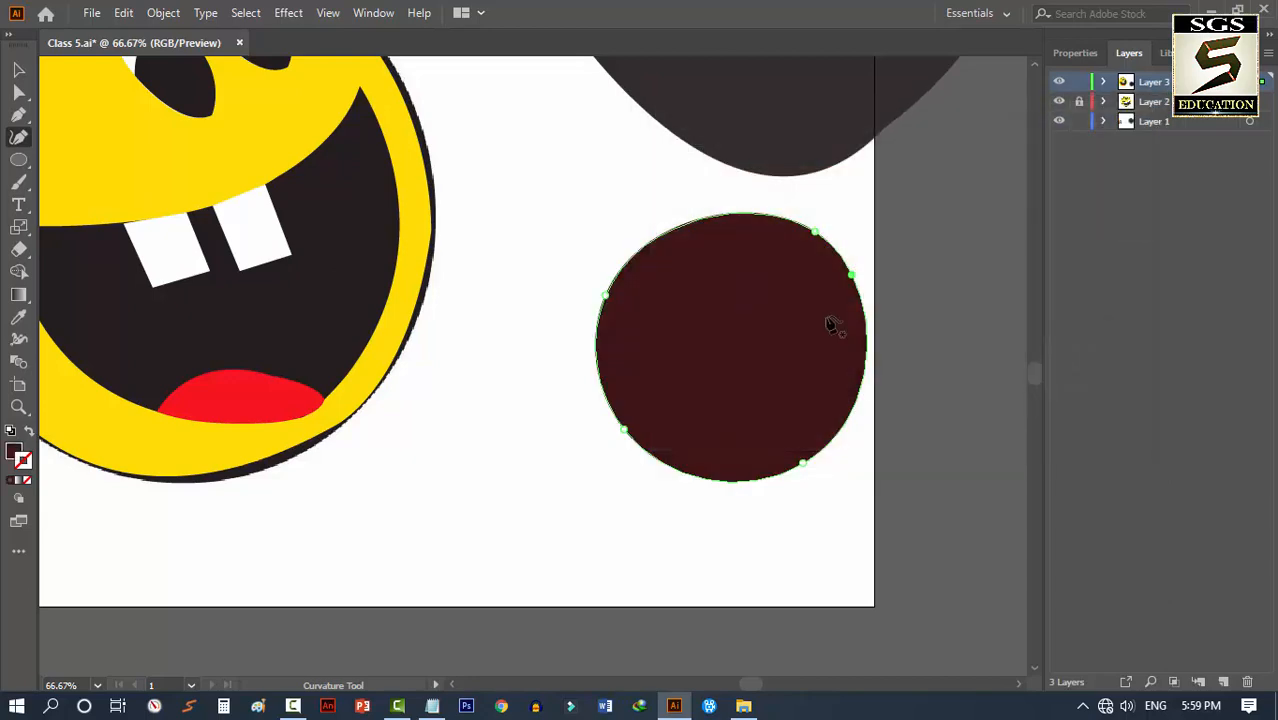
{"action": "key", "text": "ctrl+minus"}
{"action": "key", "text": "ctrl+minus"}
{"action": "key", "text": "ctrl+minus"}
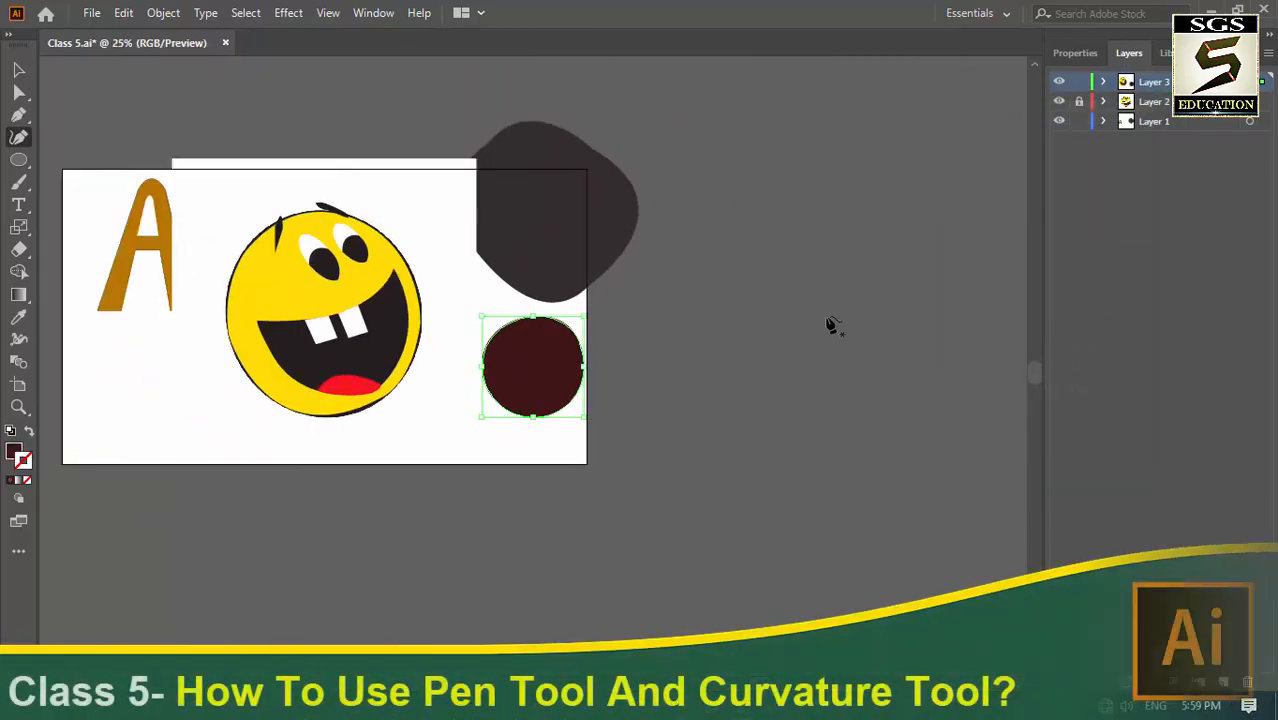
{"action": "key", "text": "ctrl+plus"}
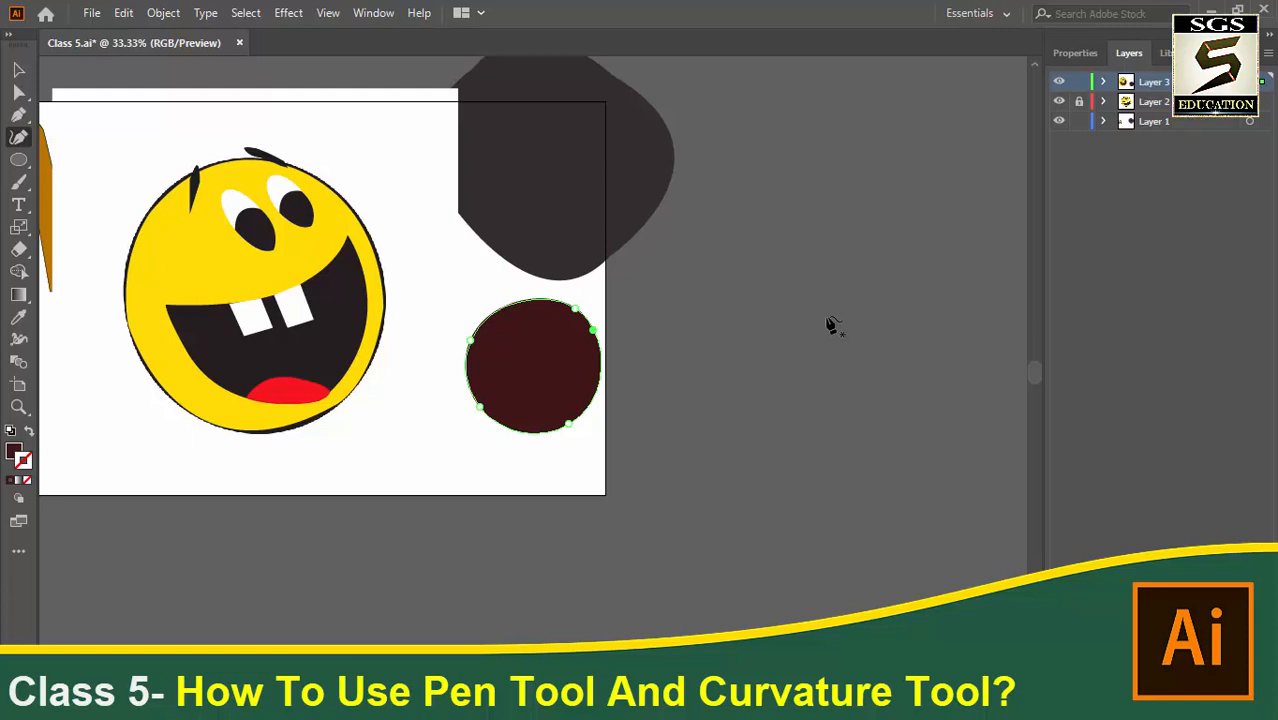